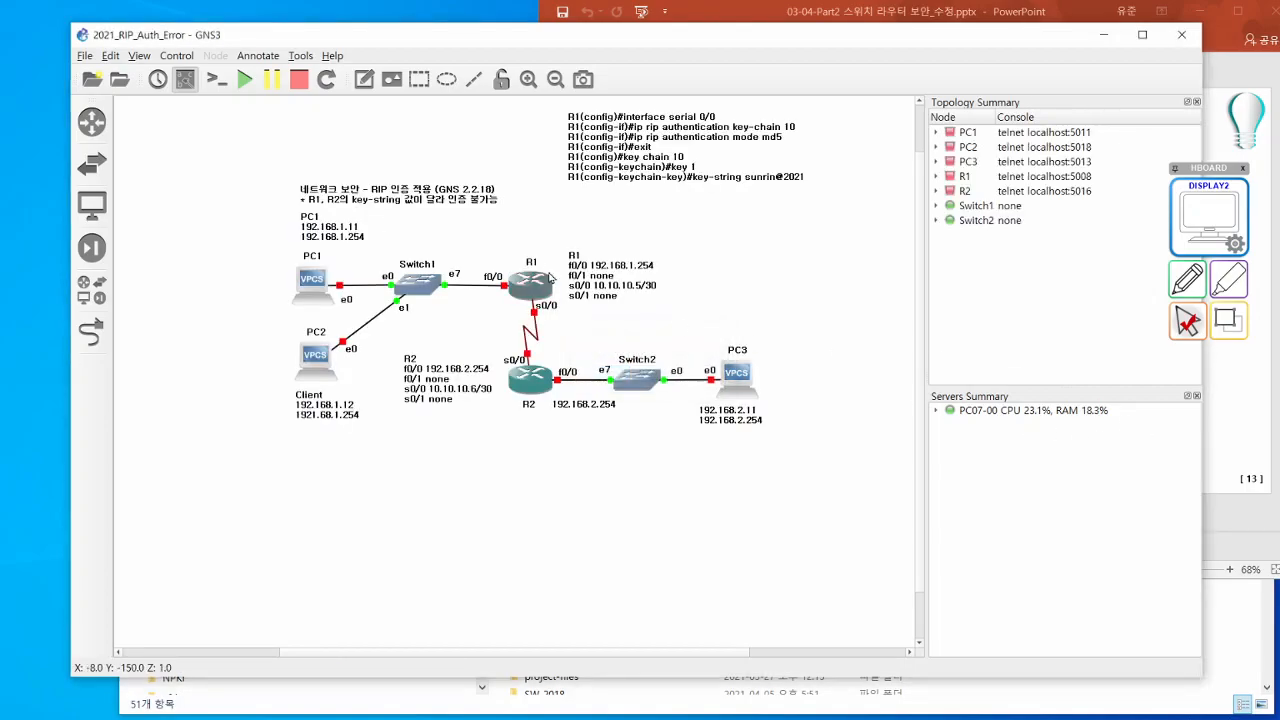
# - Start all nodes in the RIP authentication topology and narrow the GNS3 window to uncover the slide behind it
pyautogui.click(244, 79)
pyautogui.click(666, 376)
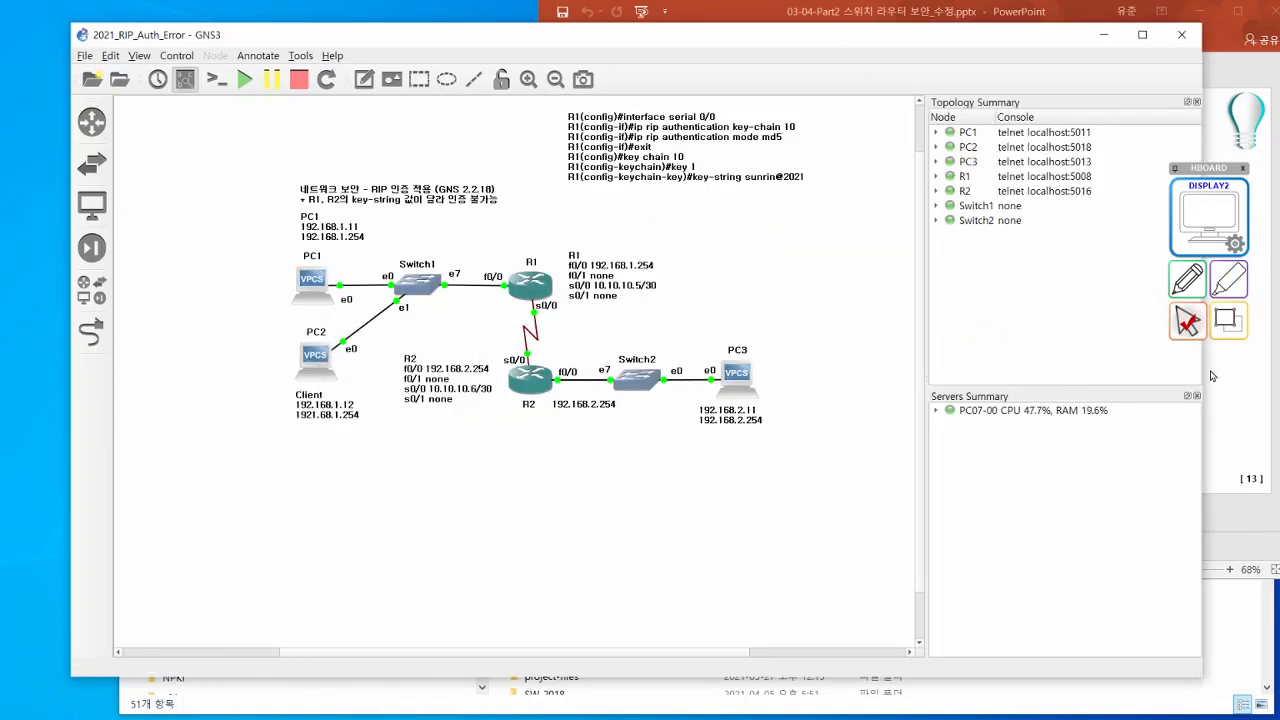
pyautogui.moveTo(1202, 376); pyautogui.dragTo(951, 378)
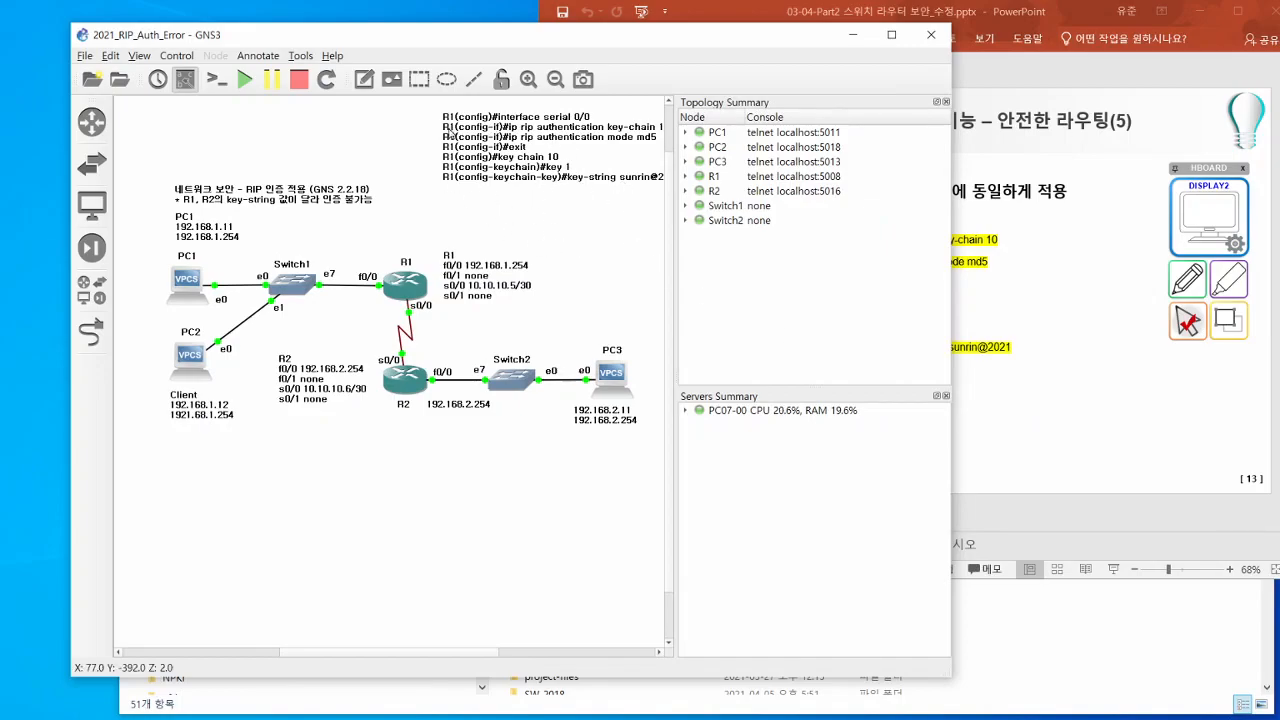
# - Open the consoles of routers R1 and R2 and place their windows apart so both can be read
pyautogui.doubleClick(406, 287)
pyautogui.doubleClick(405, 377)
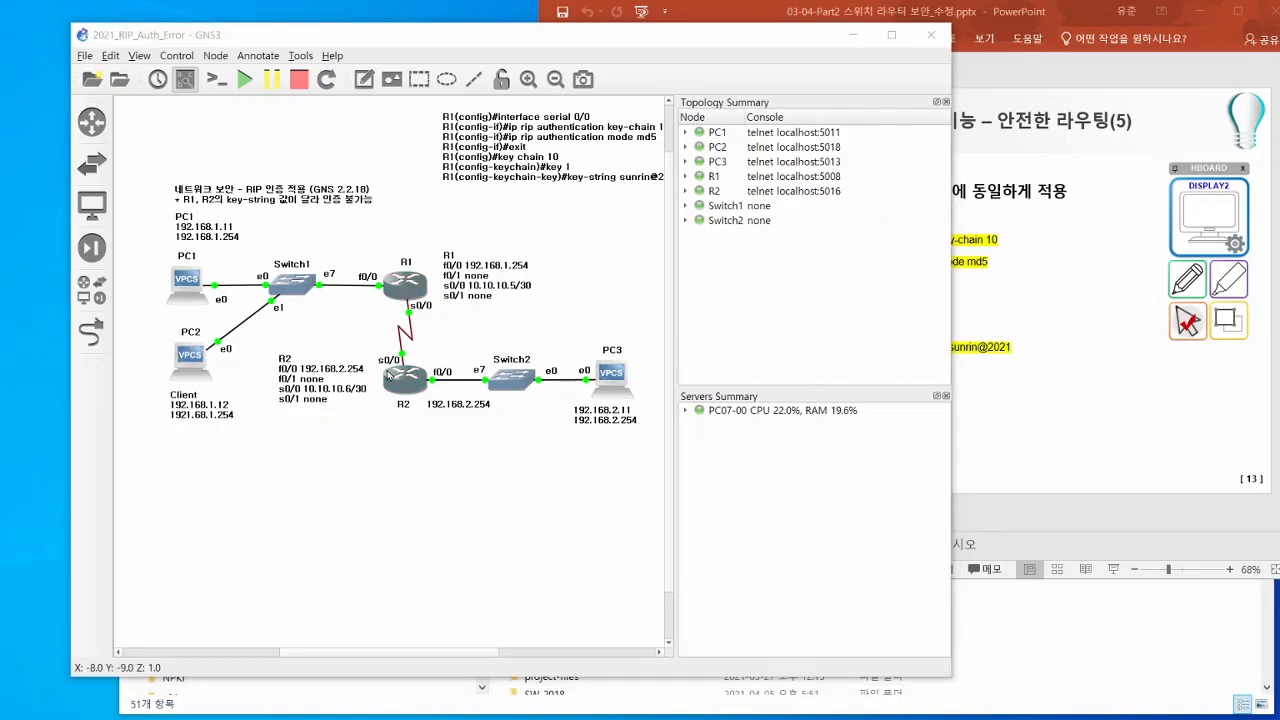
pyautogui.moveTo(1279, 90); pyautogui.dragTo(193, 400)
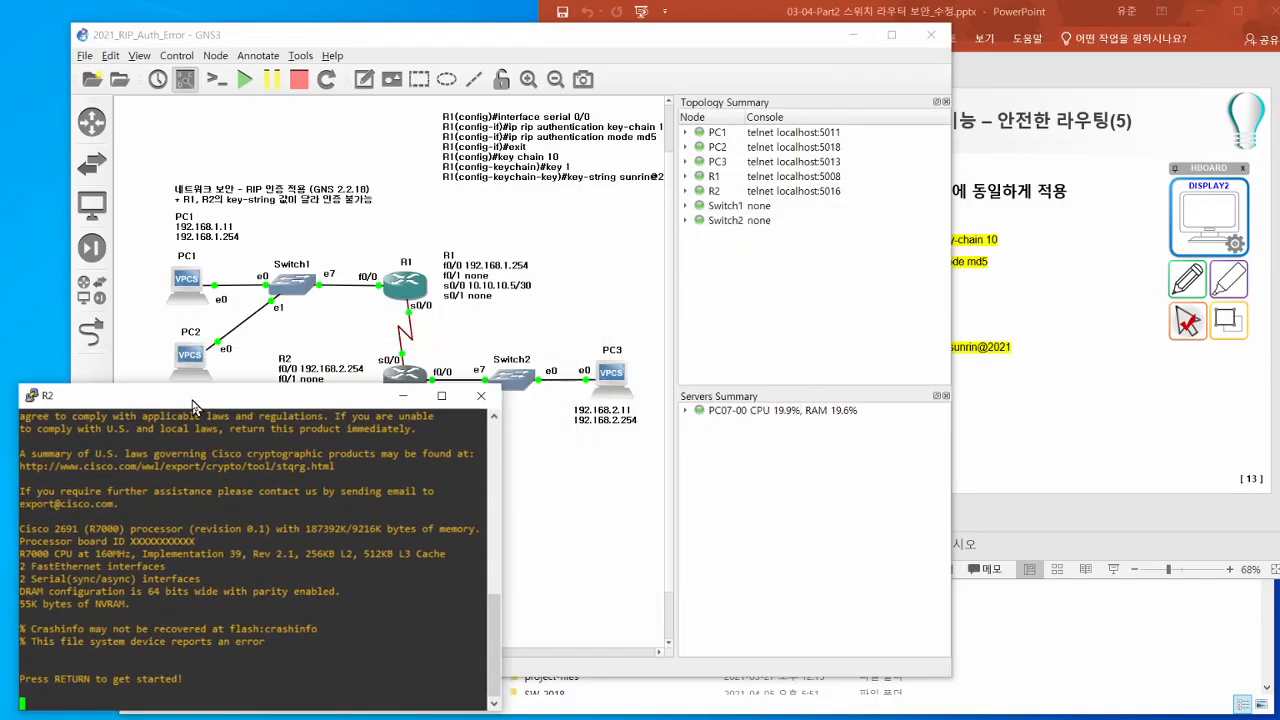
pyautogui.moveTo(1279, 90); pyautogui.dragTo(187, 125)
pyautogui.moveTo(67, 398); pyautogui.dragTo(768, 337)
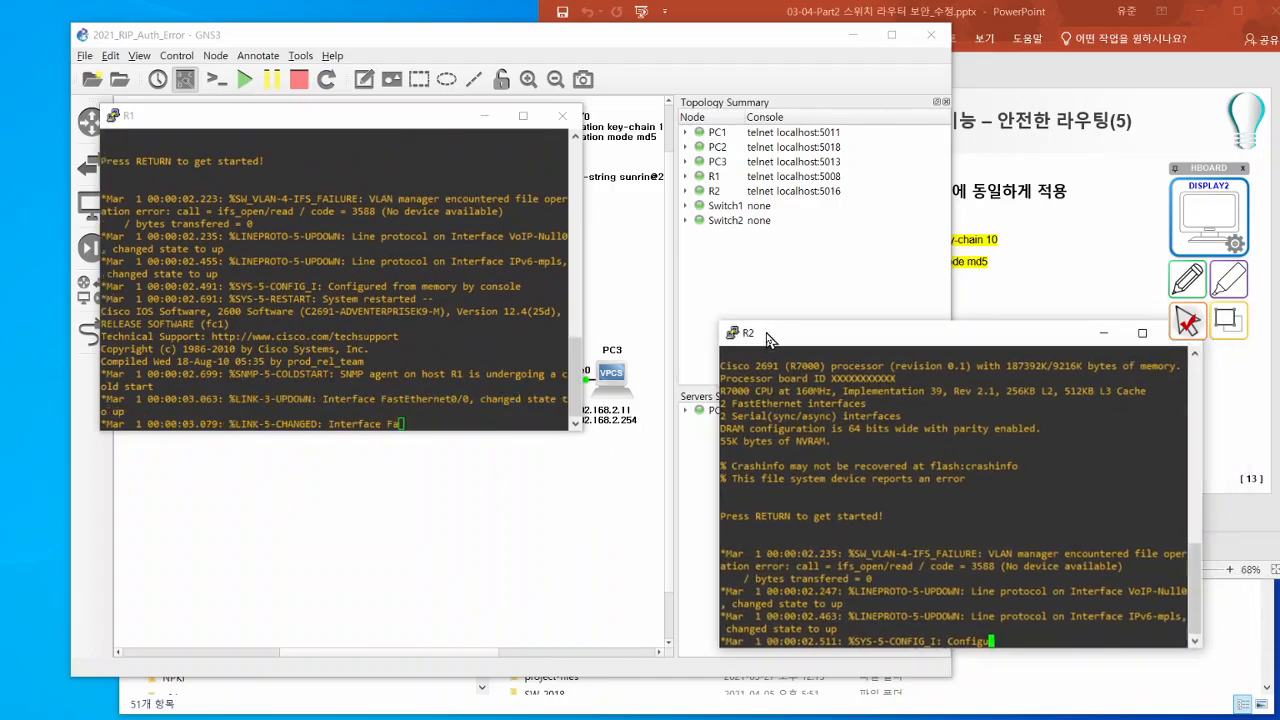
pyautogui.moveTo(400, 126); pyautogui.dragTo(314, 150)
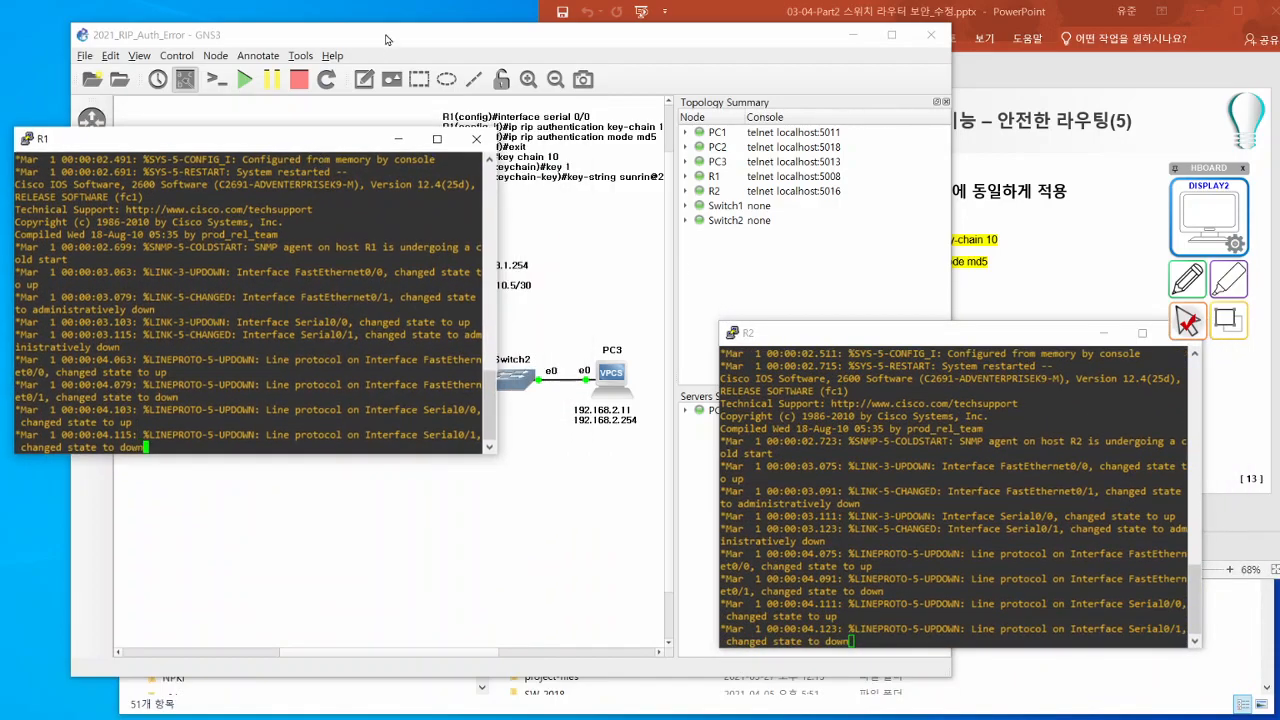
# - Start a packet capture on the serial link between R1 and R2
pyautogui.click(389, 42)
pyautogui.rightClick(408, 334)
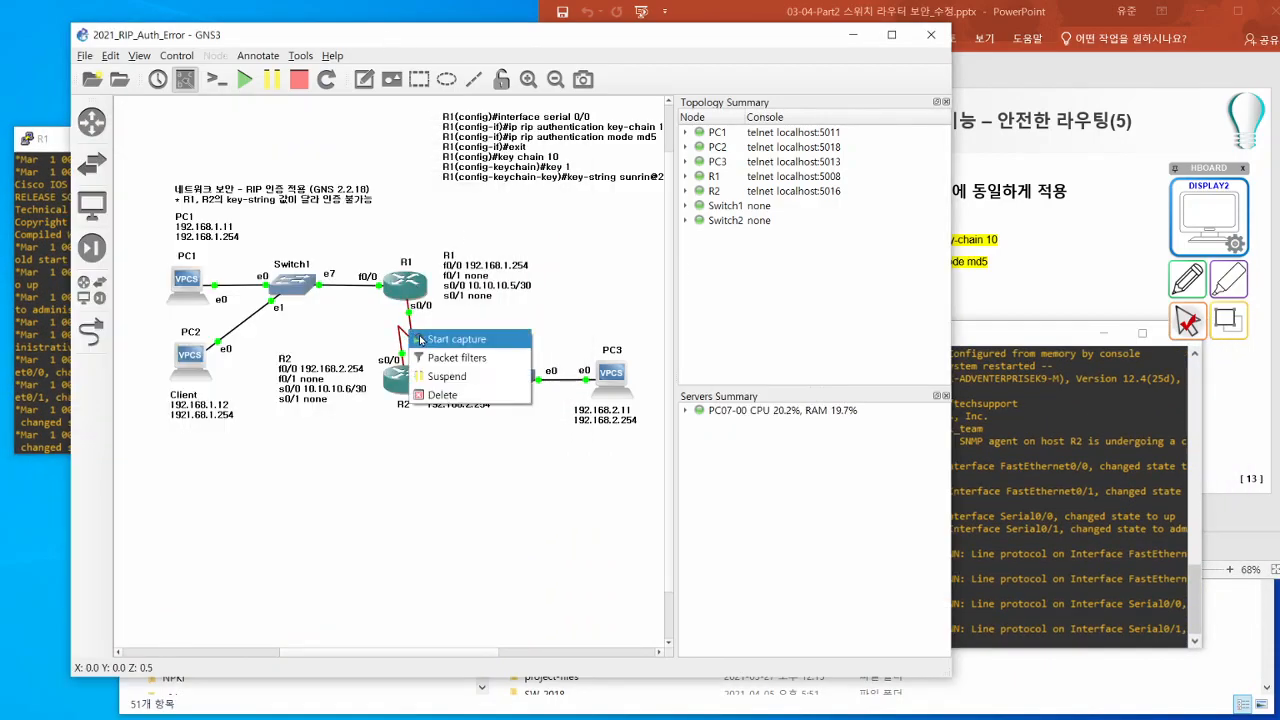
pyautogui.click(455, 412)
pyautogui.click(585, 386)
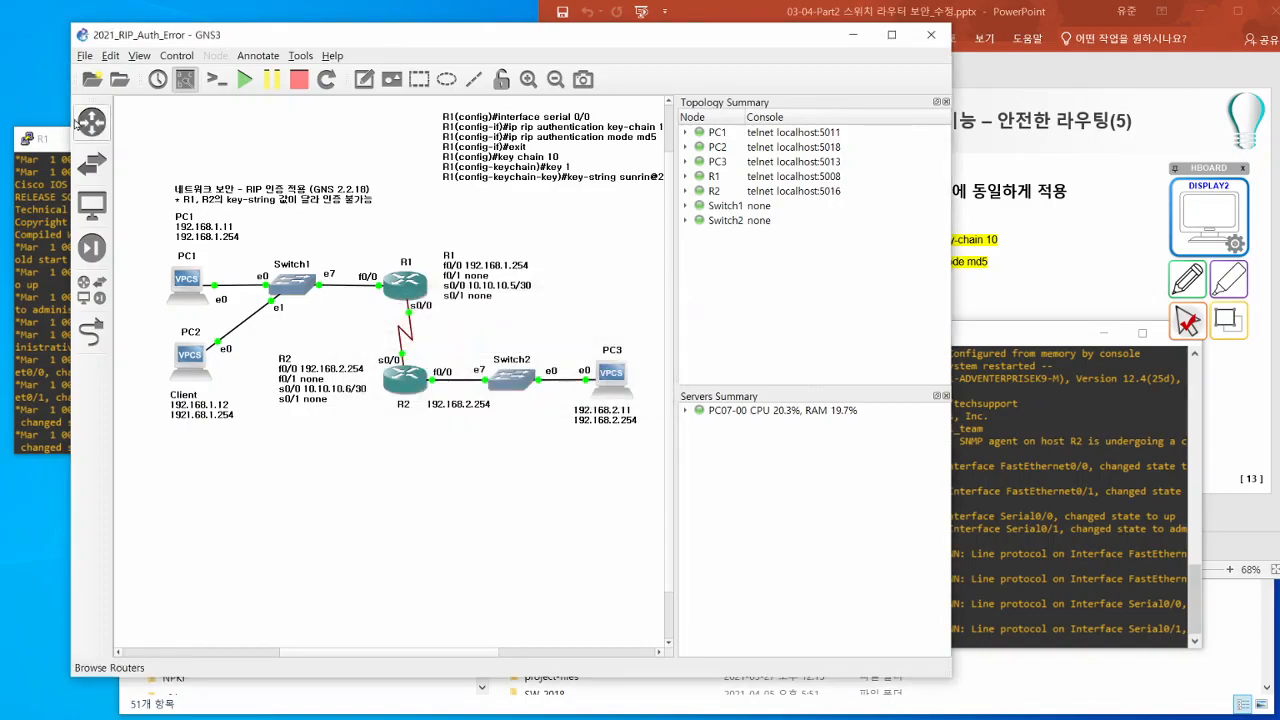
# - Show R1's running configuration with sh run and highlight the key-string line under key chain 10
pyautogui.click(57, 144)
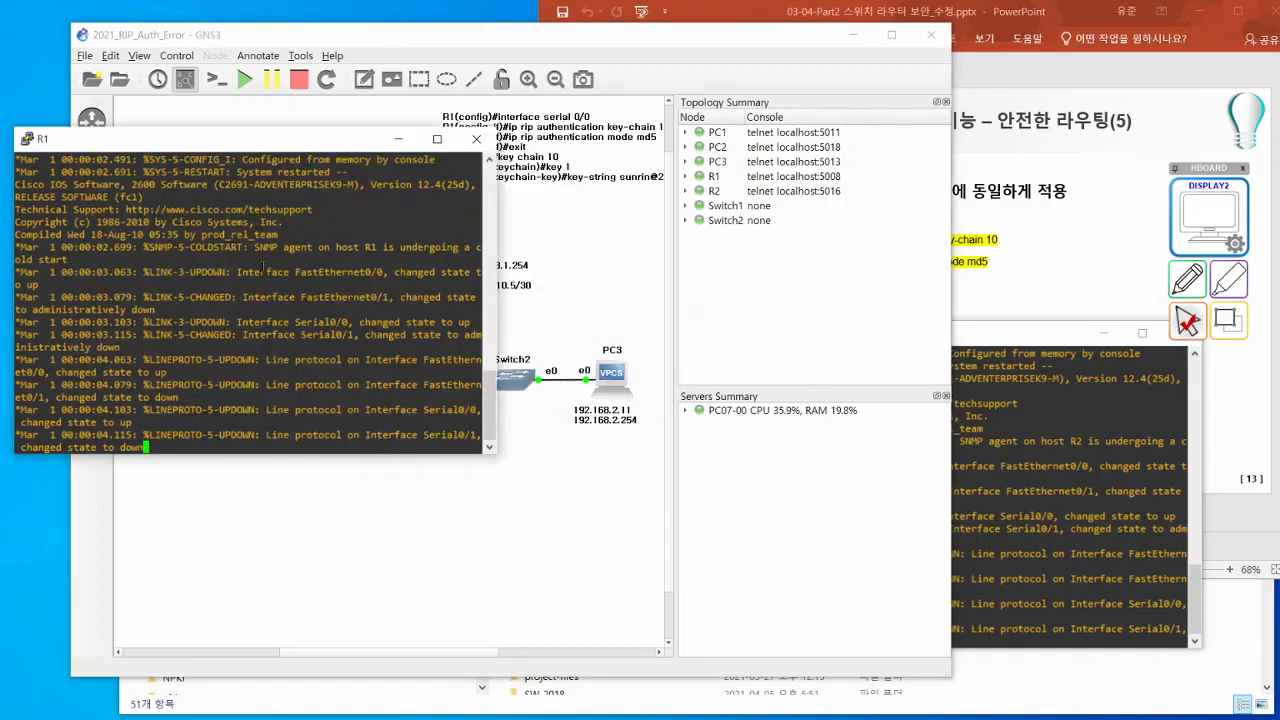
pyautogui.press('Return')
pyautogui.press('Return')
pyautogui.press('Return')
pyautogui.press('Return')
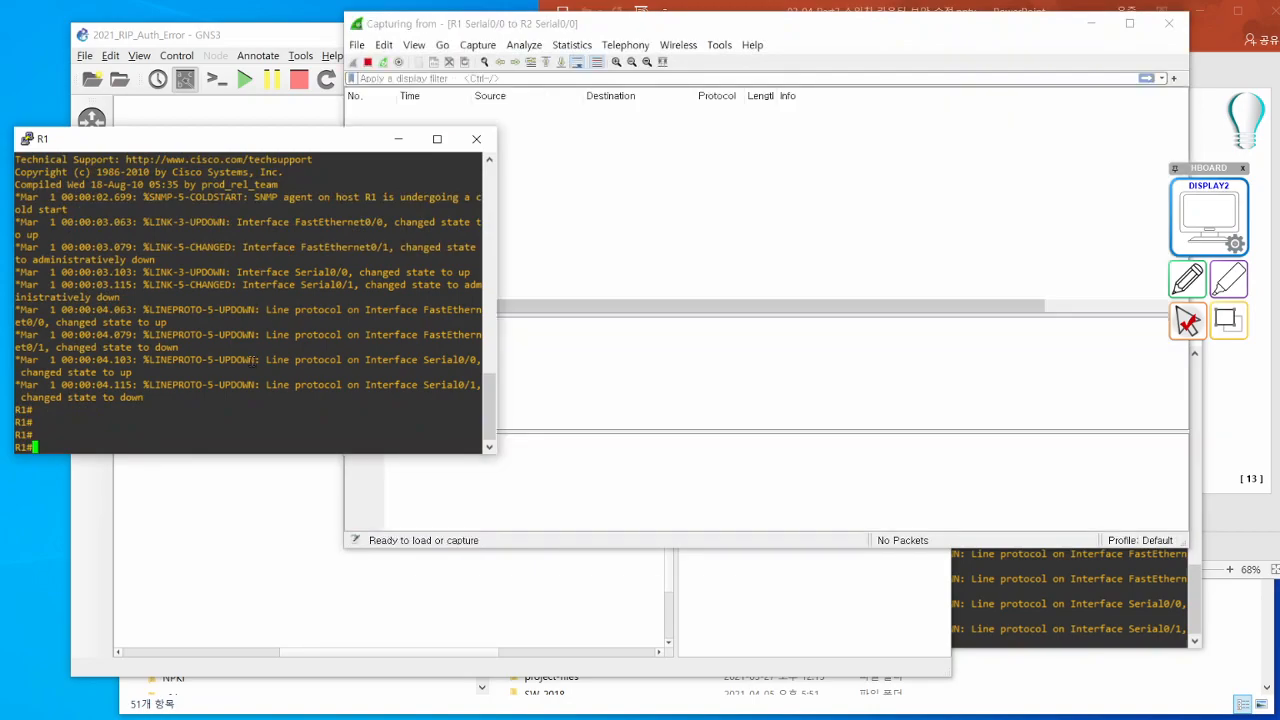
pyautogui.write('sh run')
pyautogui.press('Return')
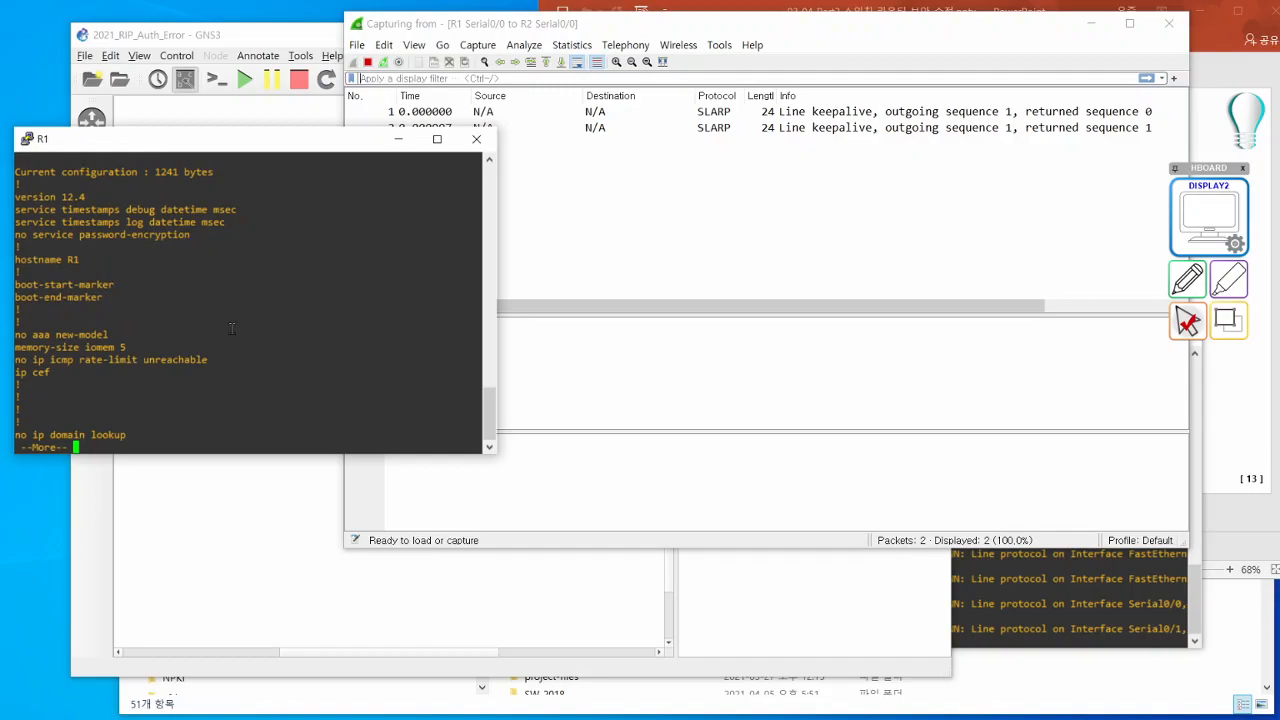
pyautogui.press('space')
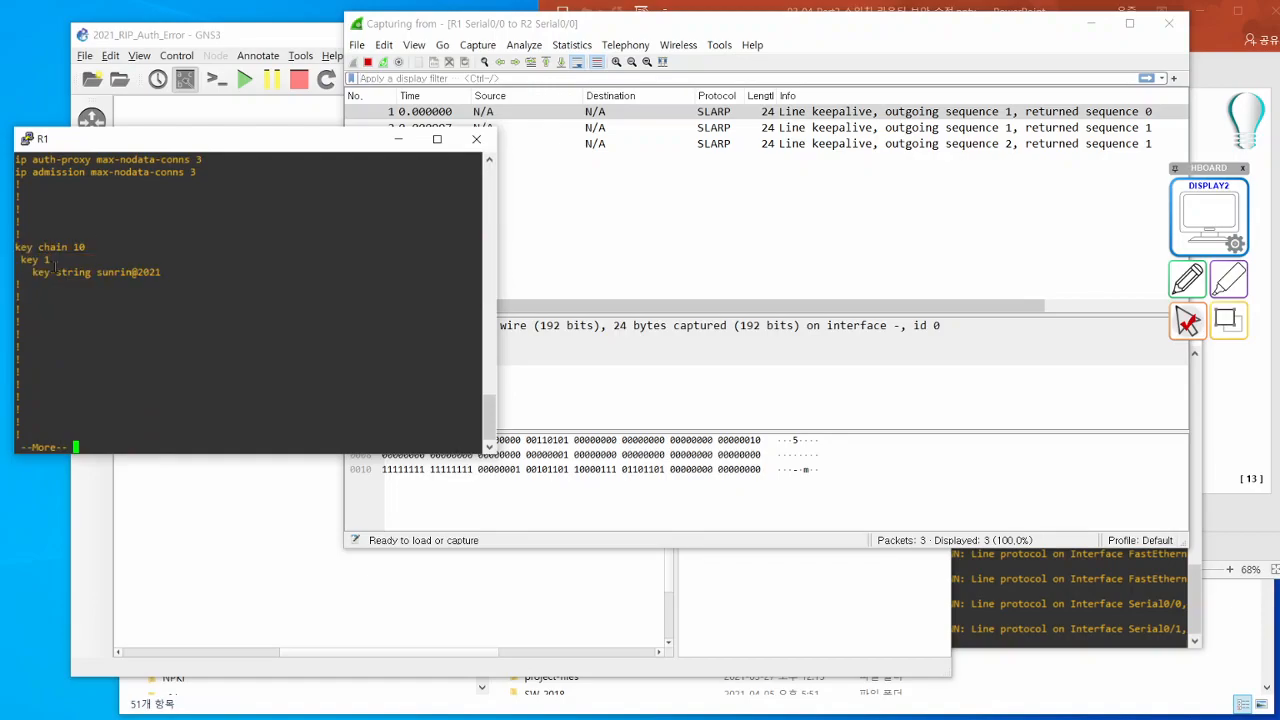
pyautogui.moveTo(33, 272); pyautogui.dragTo(172, 272)
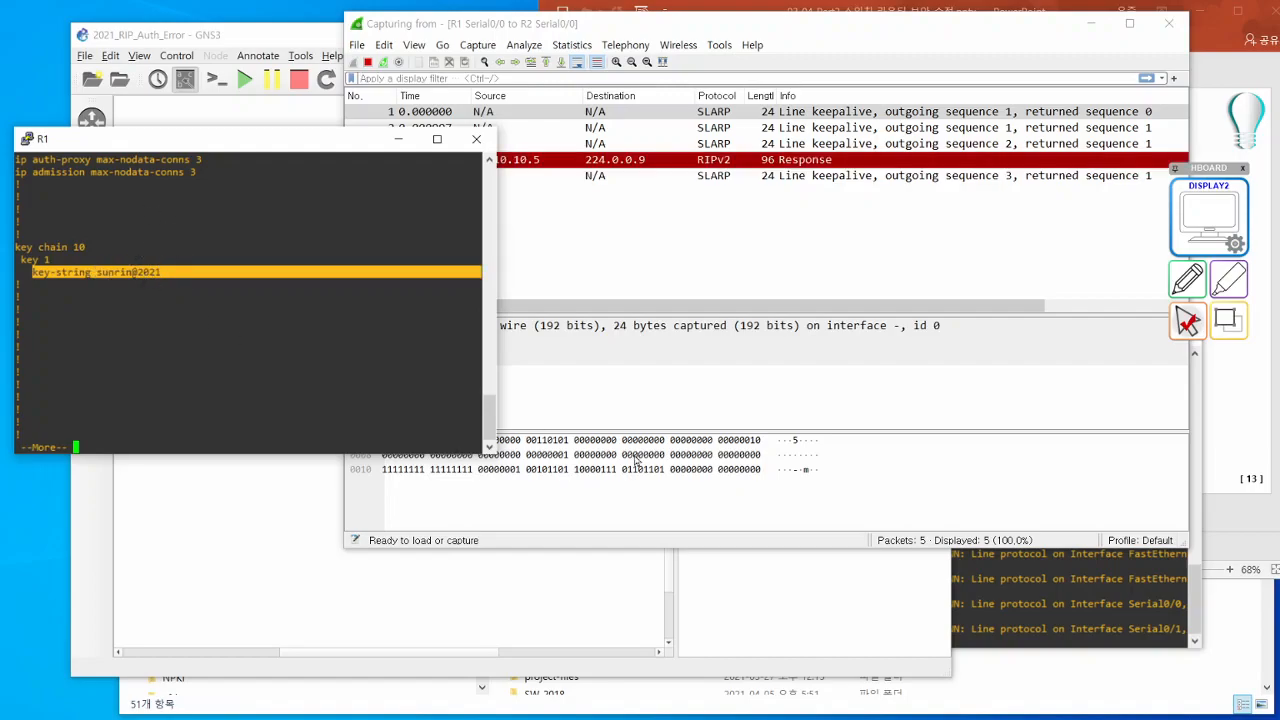
# - Move the R2 console beside R1's, show R2's running configuration, and highlight its key chain 10 block
pyautogui.click(960, 605)
pyautogui.moveTo(809, 345); pyautogui.dragTo(567, 331)
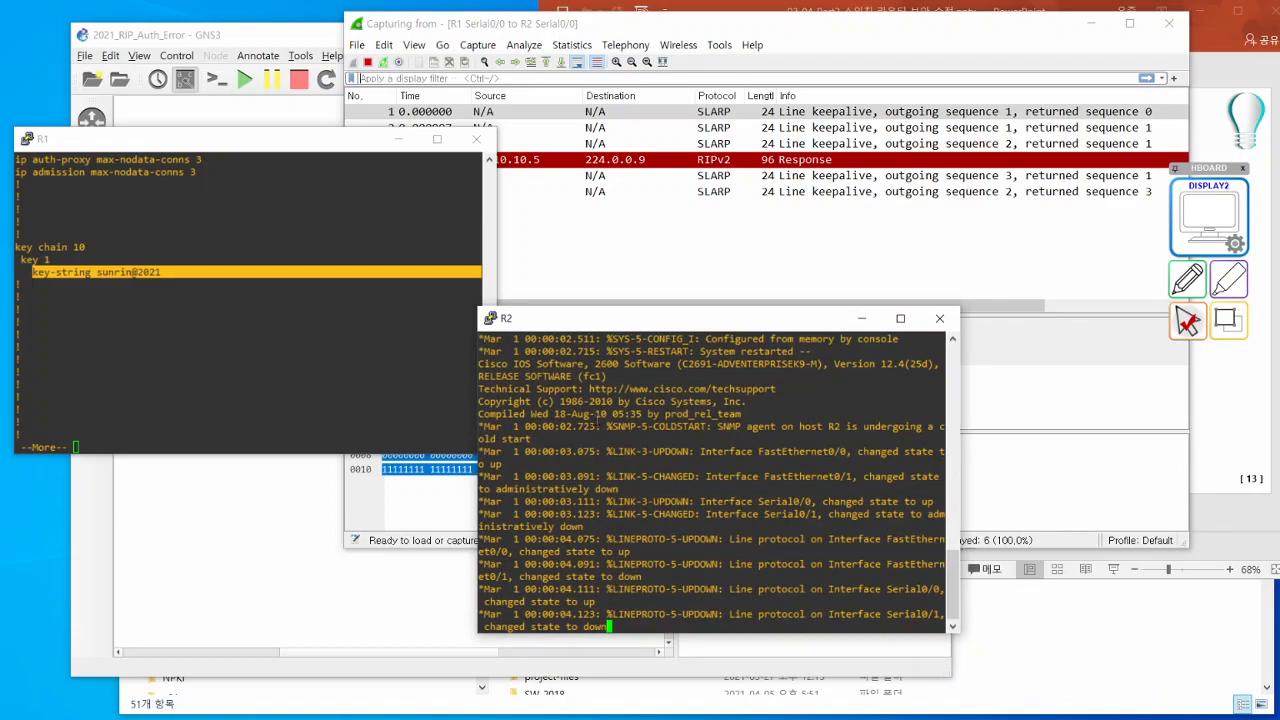
pyautogui.press('Return')
pyautogui.press('Return')
pyautogui.press('Return')
pyautogui.press('Return')
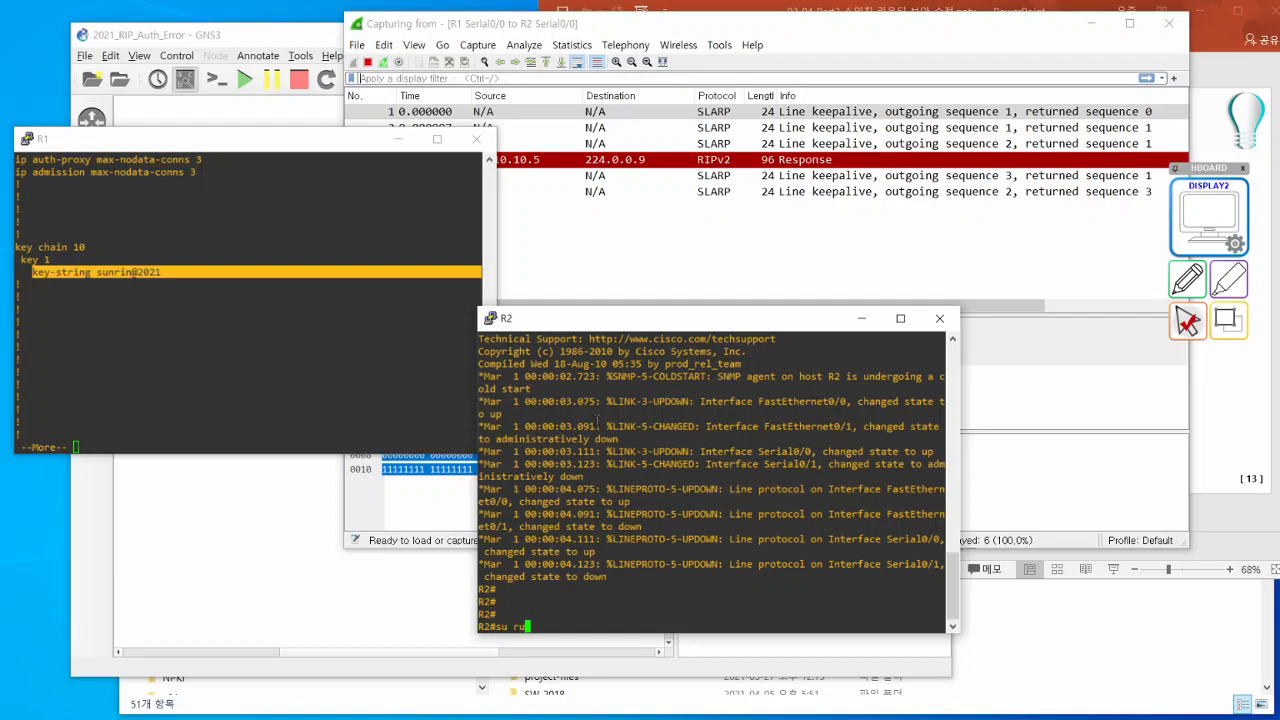
pyautogui.write('sh runn')
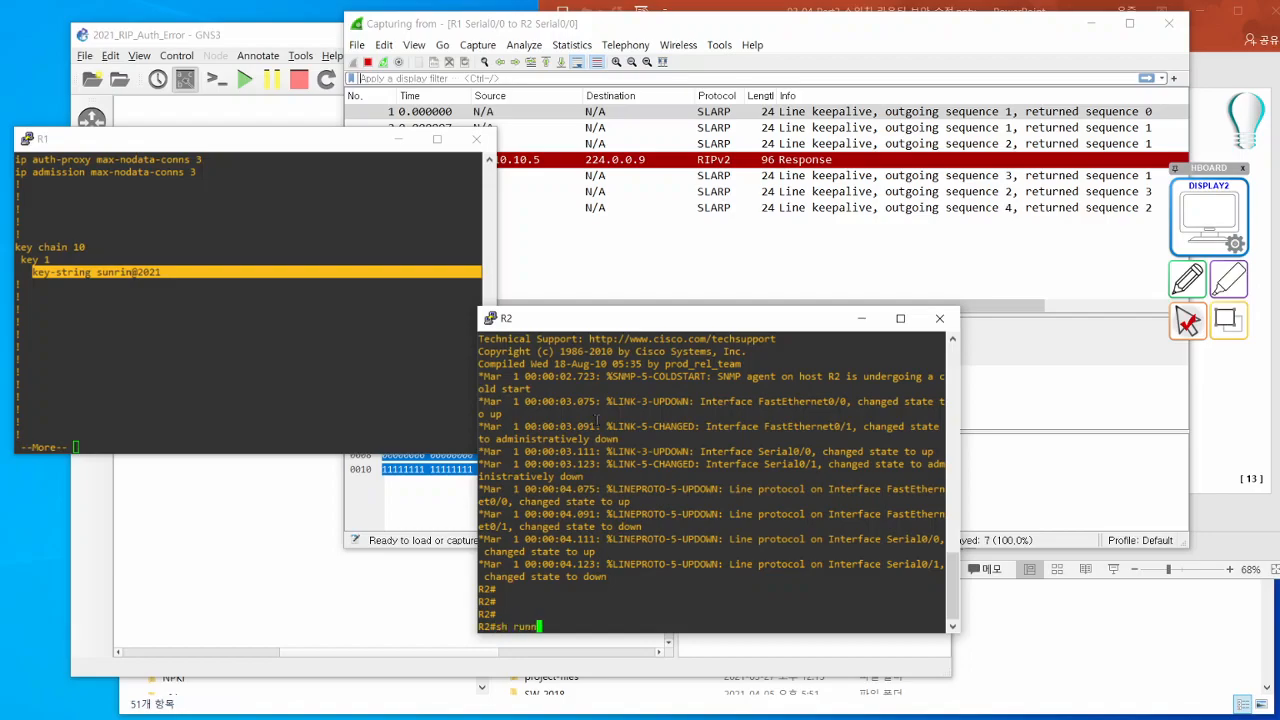
pyautogui.press('Return')
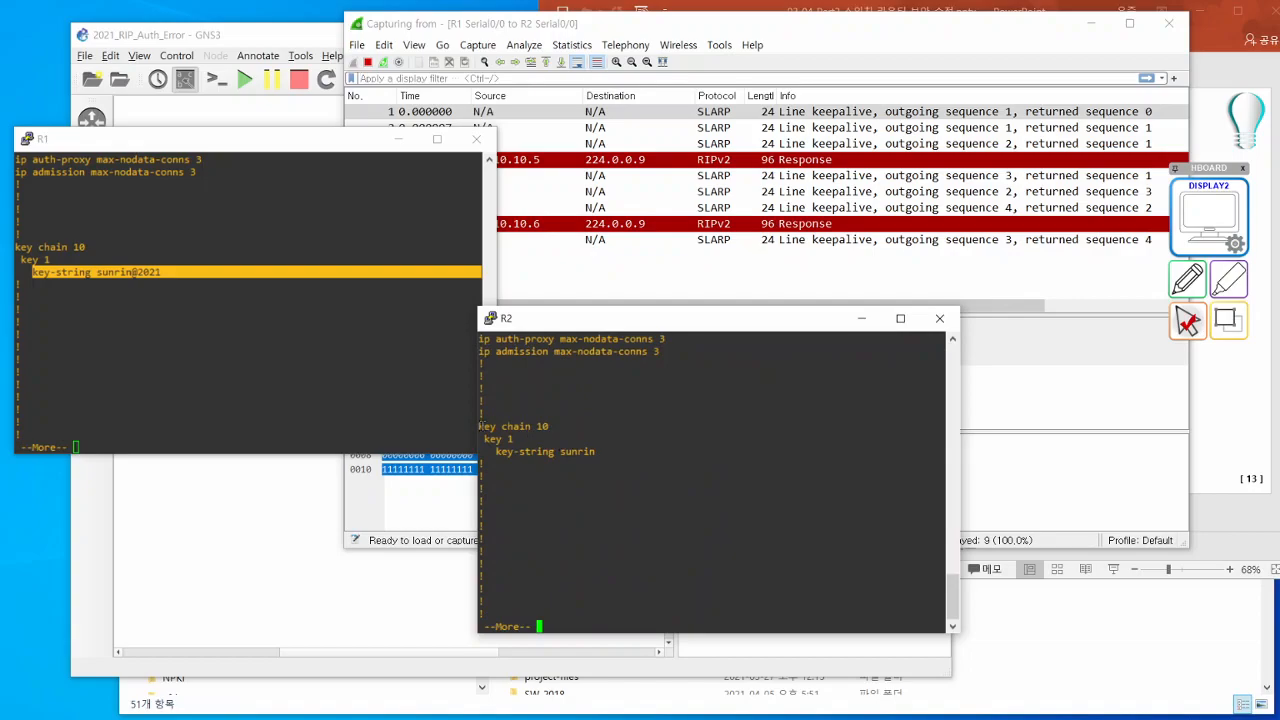
pyautogui.moveTo(480, 425); pyautogui.dragTo(591, 457)
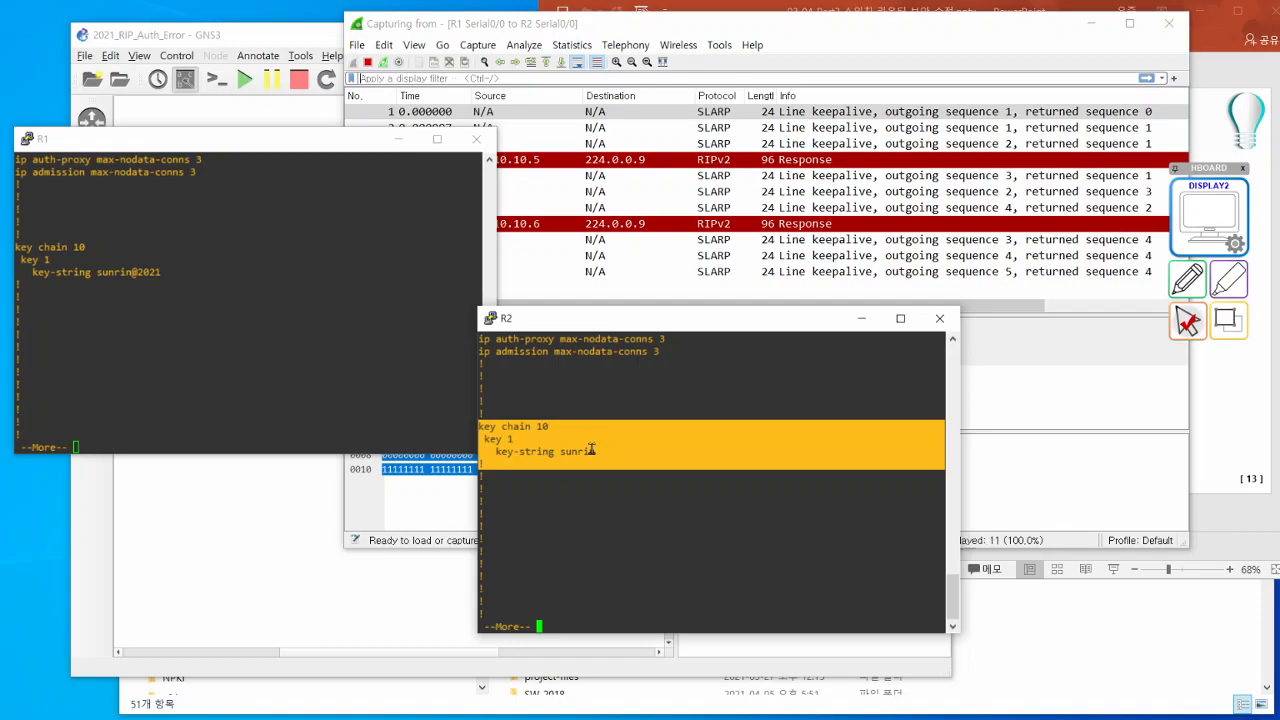
# - Compare the captured RIPv2 responses from 10.10.10.5 and 10.10.10.6, and expand the latter's Routing Information Protocol layer
pyautogui.click(617, 162)
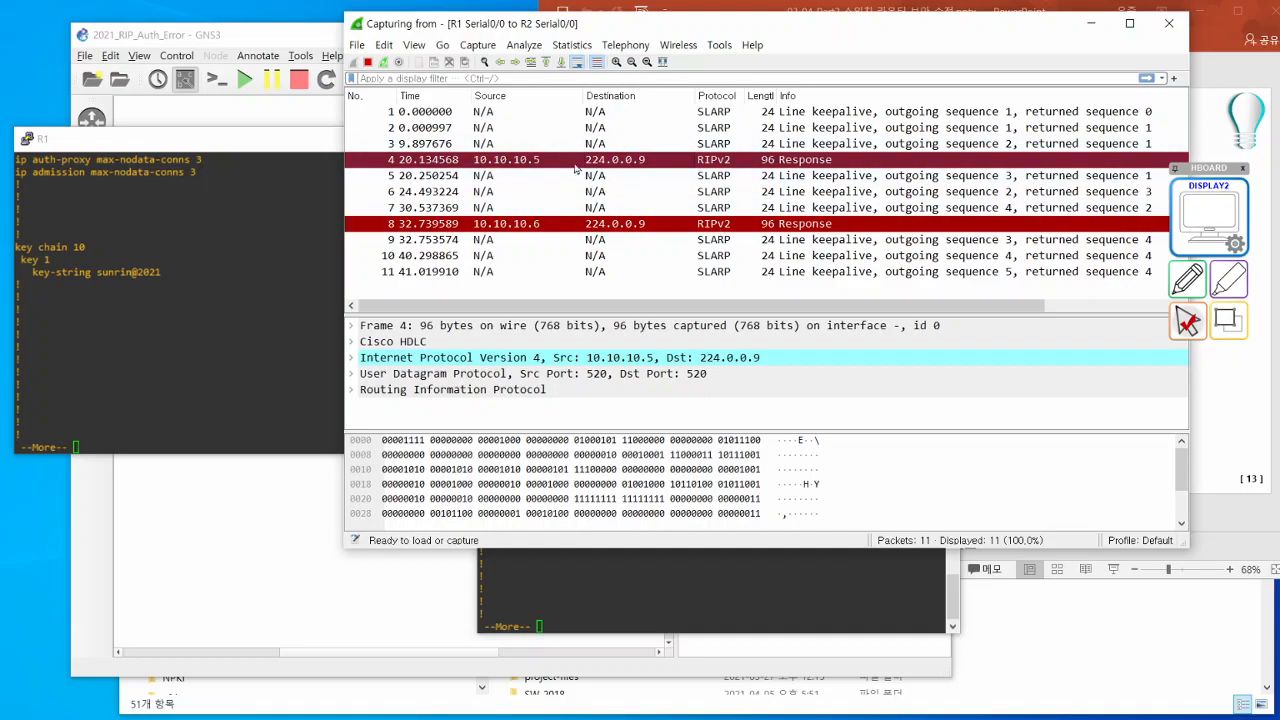
pyautogui.click(558, 224)
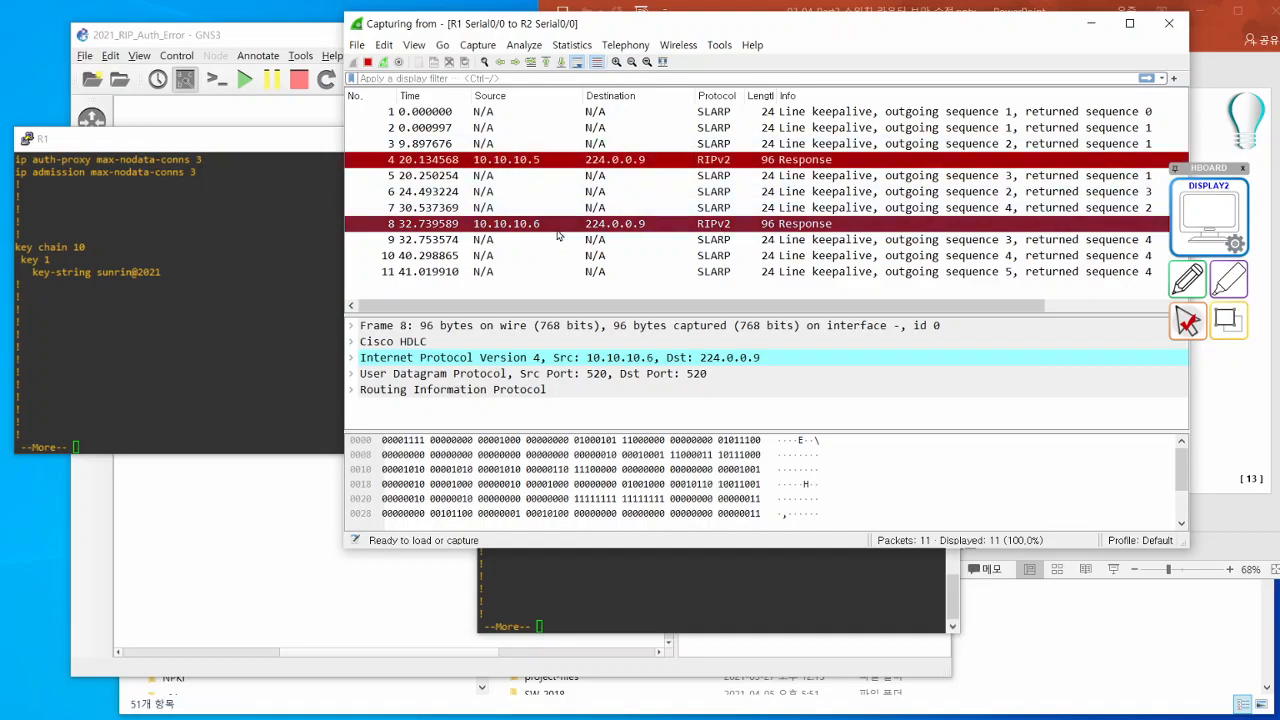
pyautogui.click(352, 390)
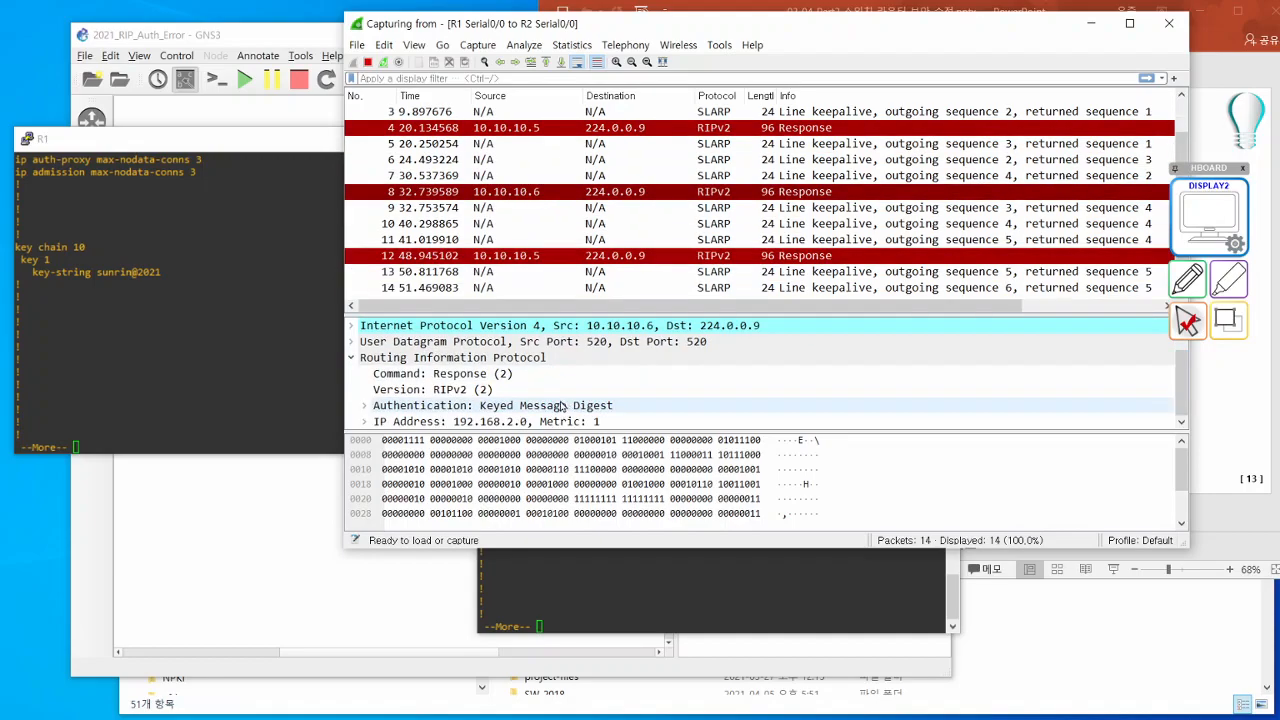
# - Expand the packet's Keyed Message Digest authentication fields and examine the Authentication Data in its trailer
pyautogui.click(365, 406)
pyautogui.scroll(-2, 436, 412)
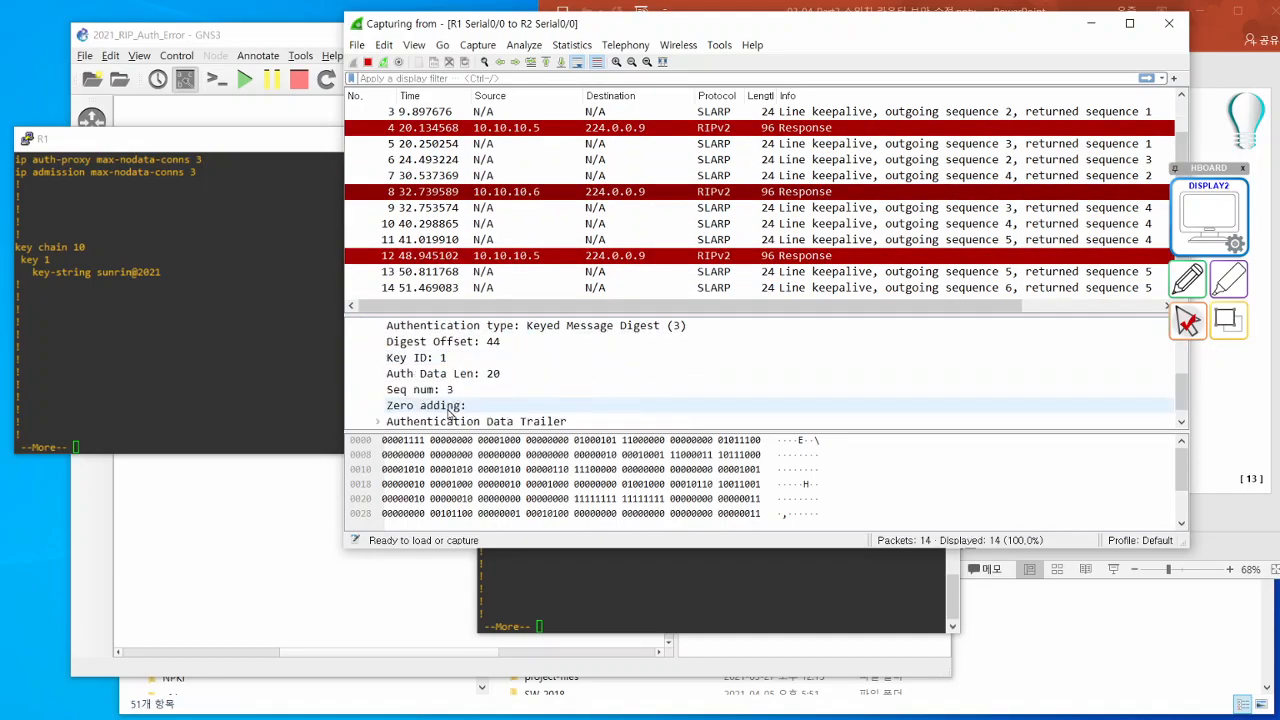
pyautogui.scroll(1, 500, 390)
pyautogui.click(568, 363)
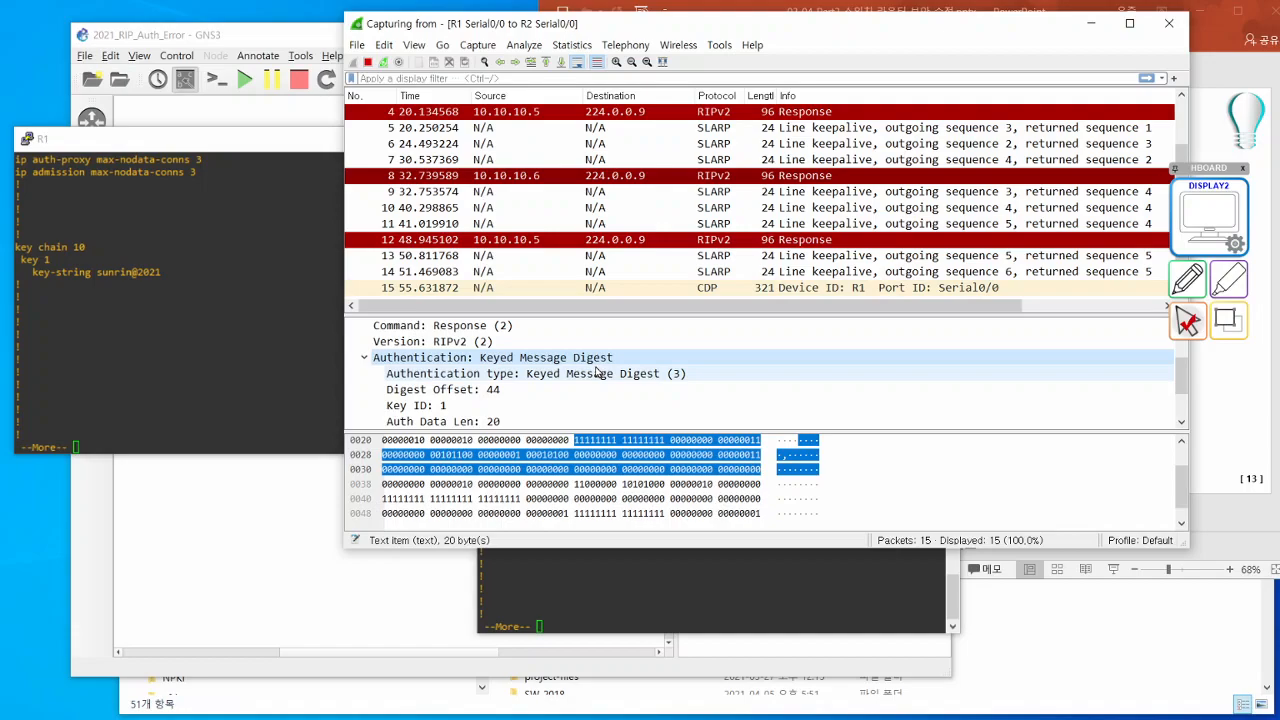
pyautogui.scroll(-2, 595, 372)
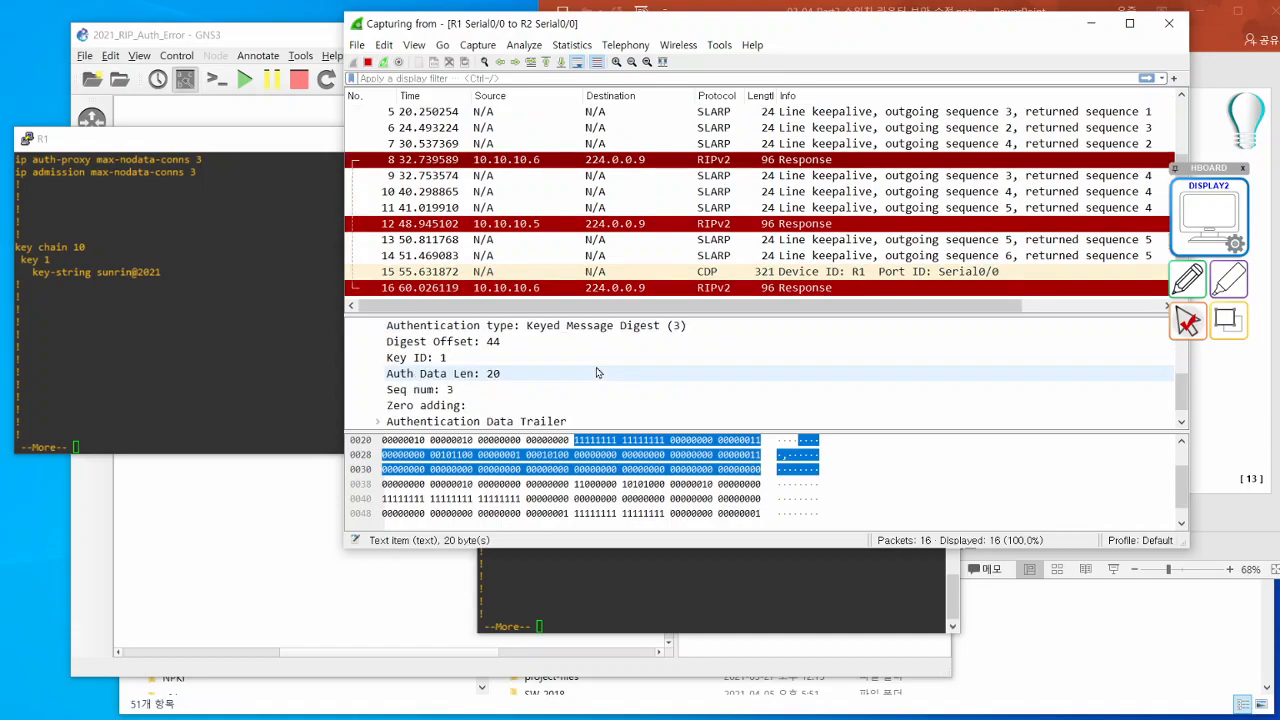
pyautogui.click(388, 406)
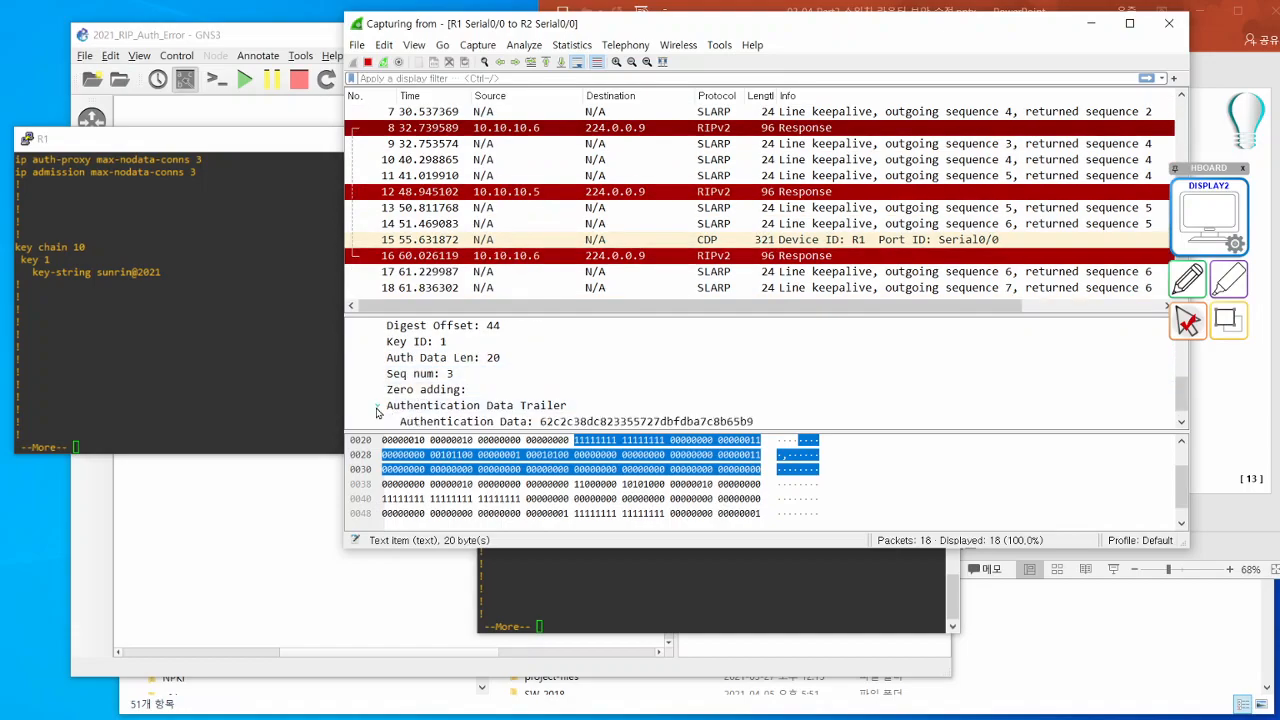
pyautogui.click(703, 405)
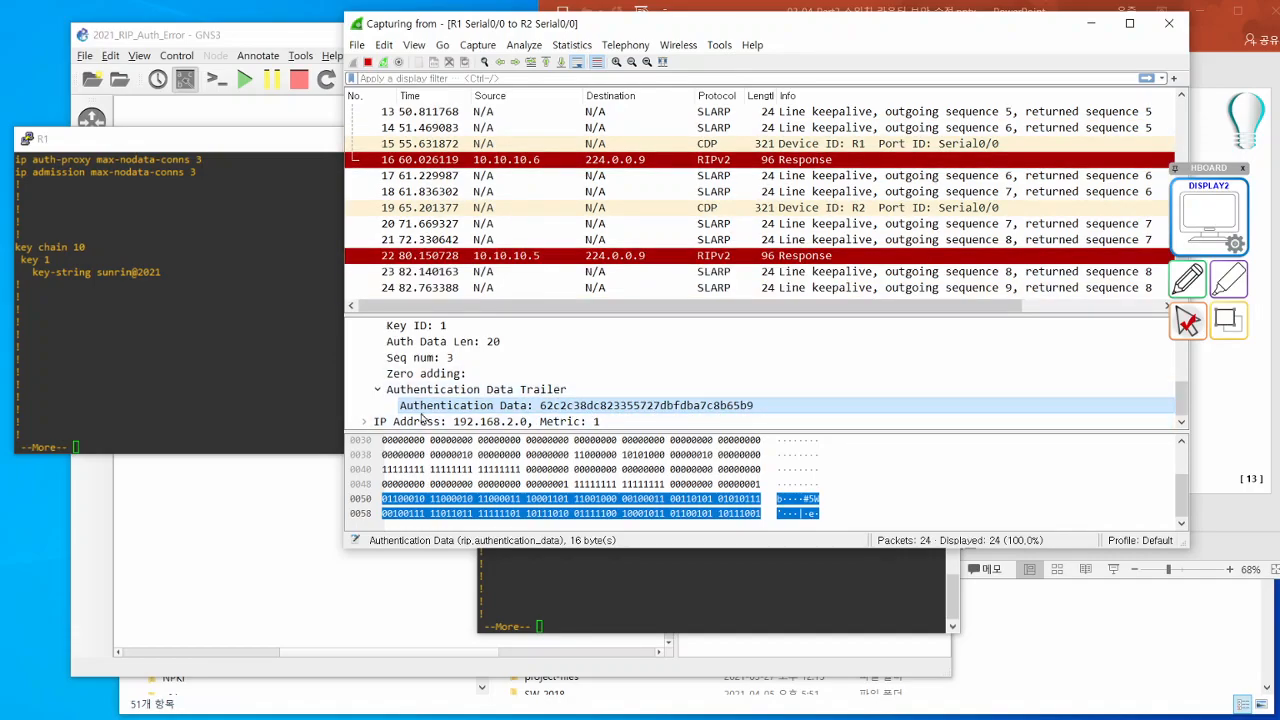
# - Expand the 192.168.2.0 route entry in the RIP packet and review it alongside the authentication data
pyautogui.click(364, 425)
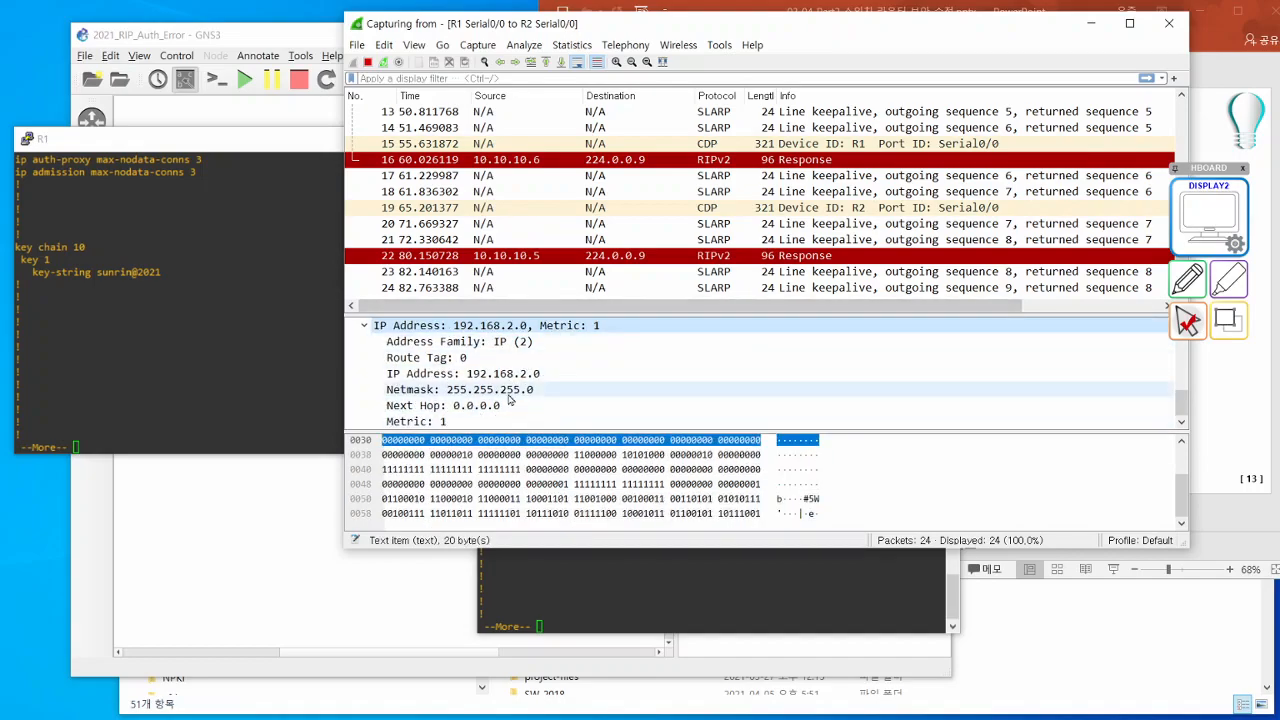
pyautogui.scroll(1, 510, 400)
pyautogui.click(570, 358)
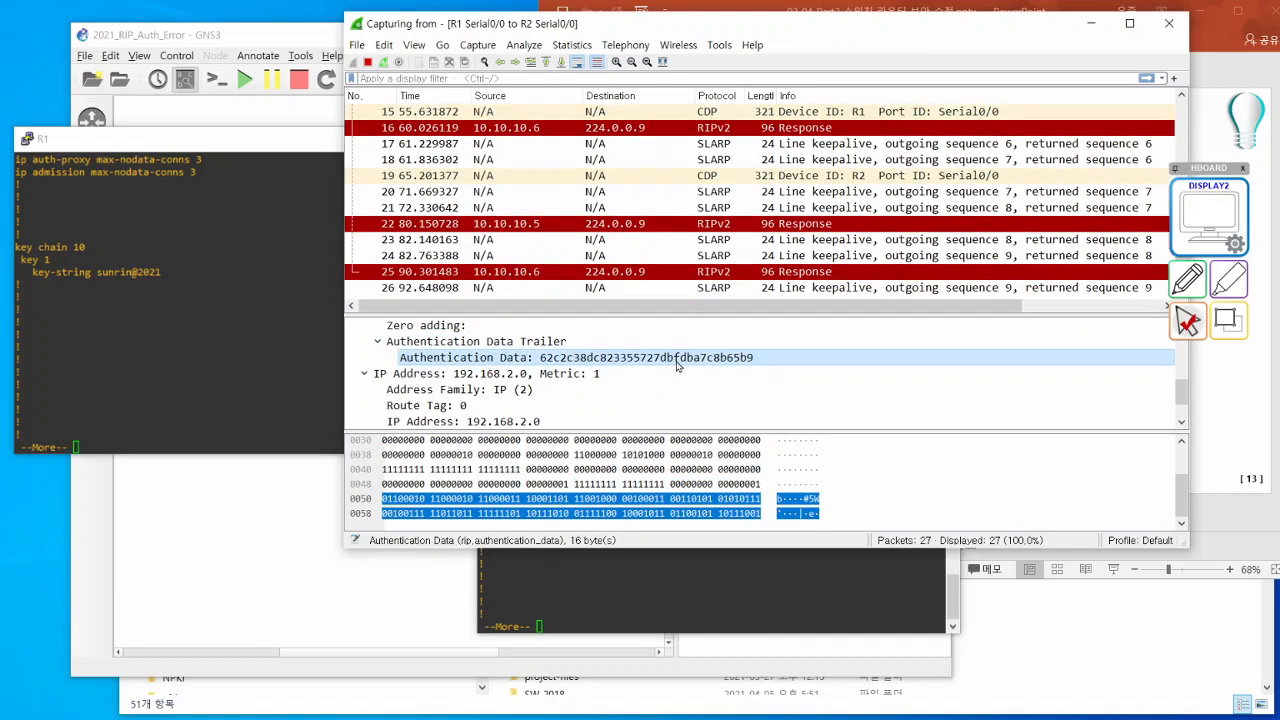
pyautogui.click(670, 374)
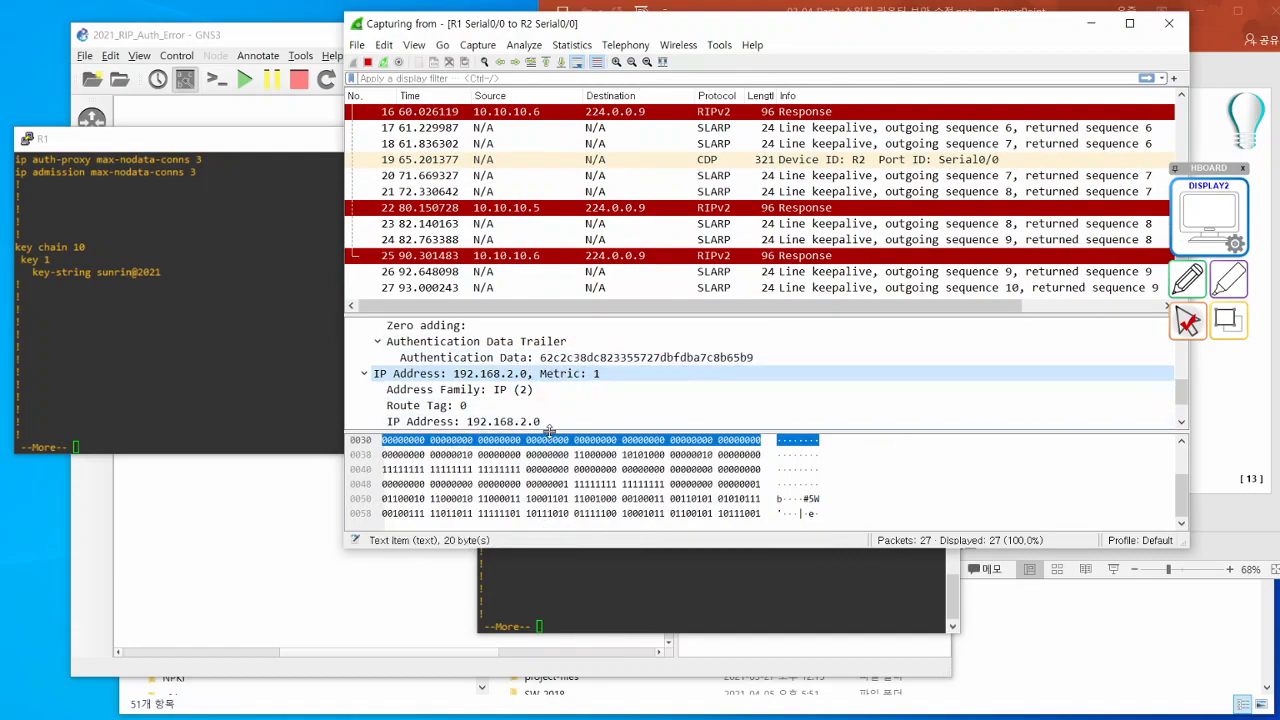
# - Page through the rest of R1's running configuration and enable RIP debugging on R1 with debug ip rip
pyautogui.click(187, 383)
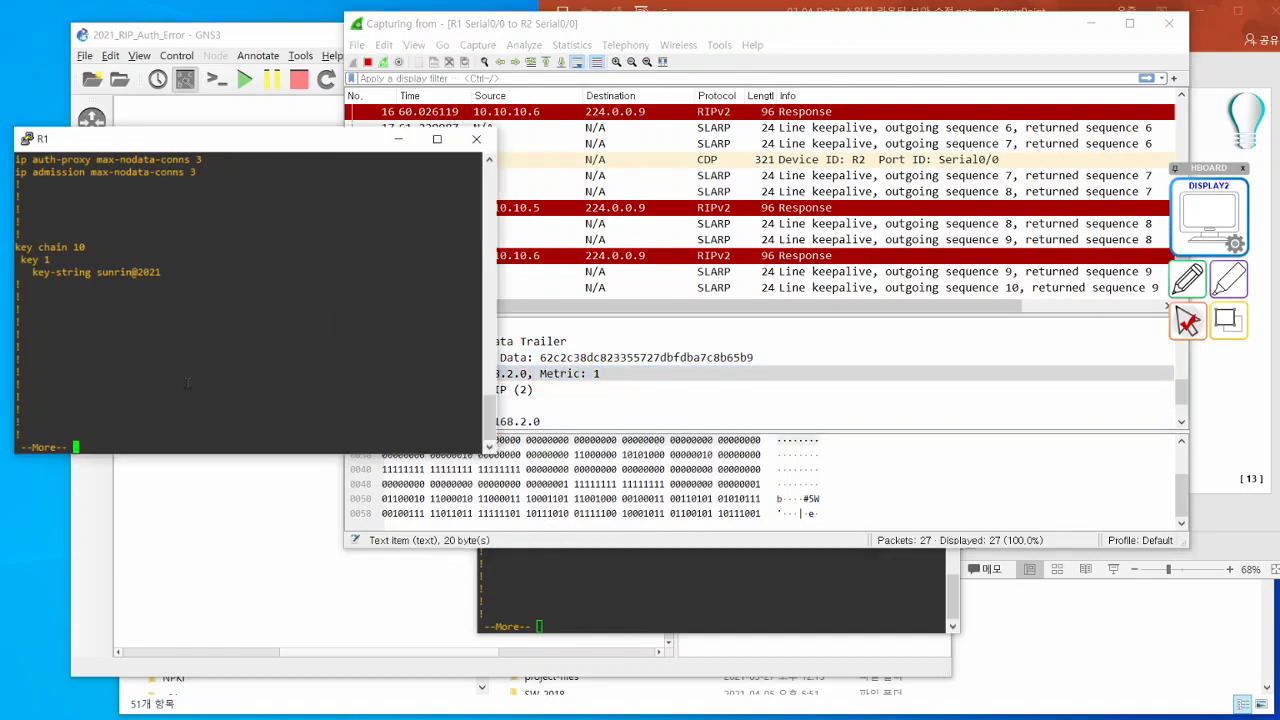
pyautogui.press('space')
pyautogui.press('space')
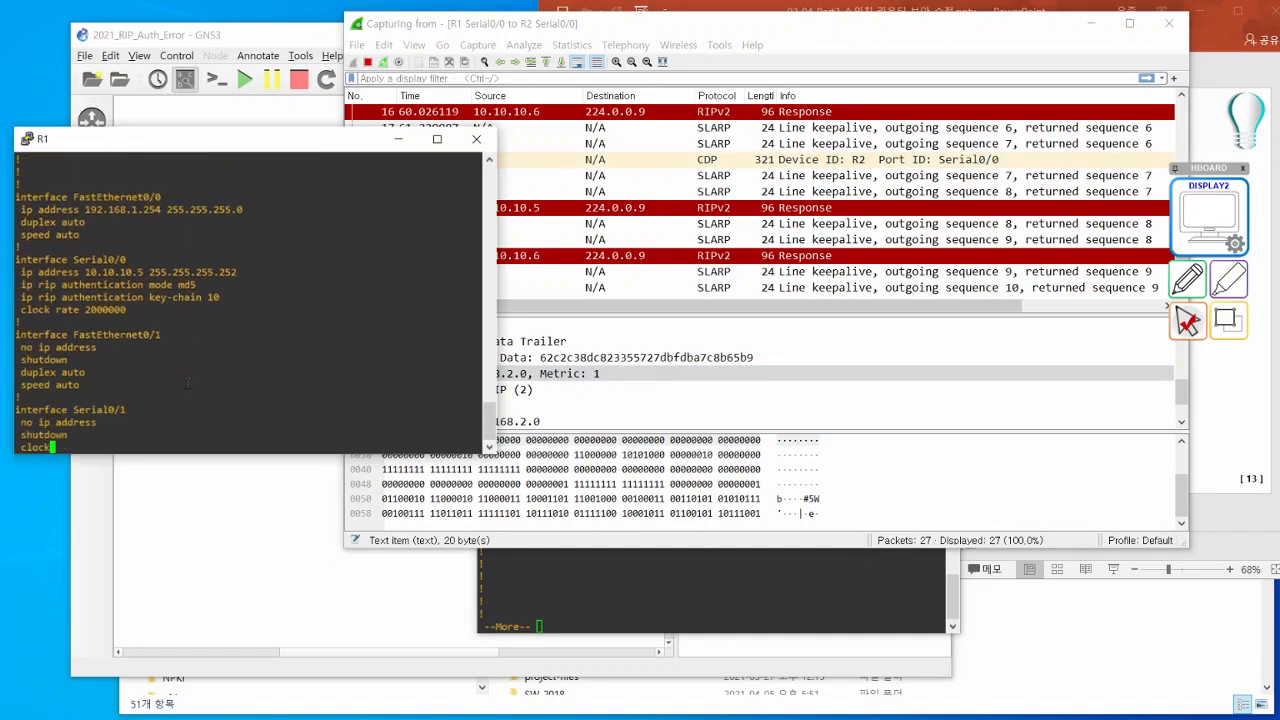
pyautogui.press('space')
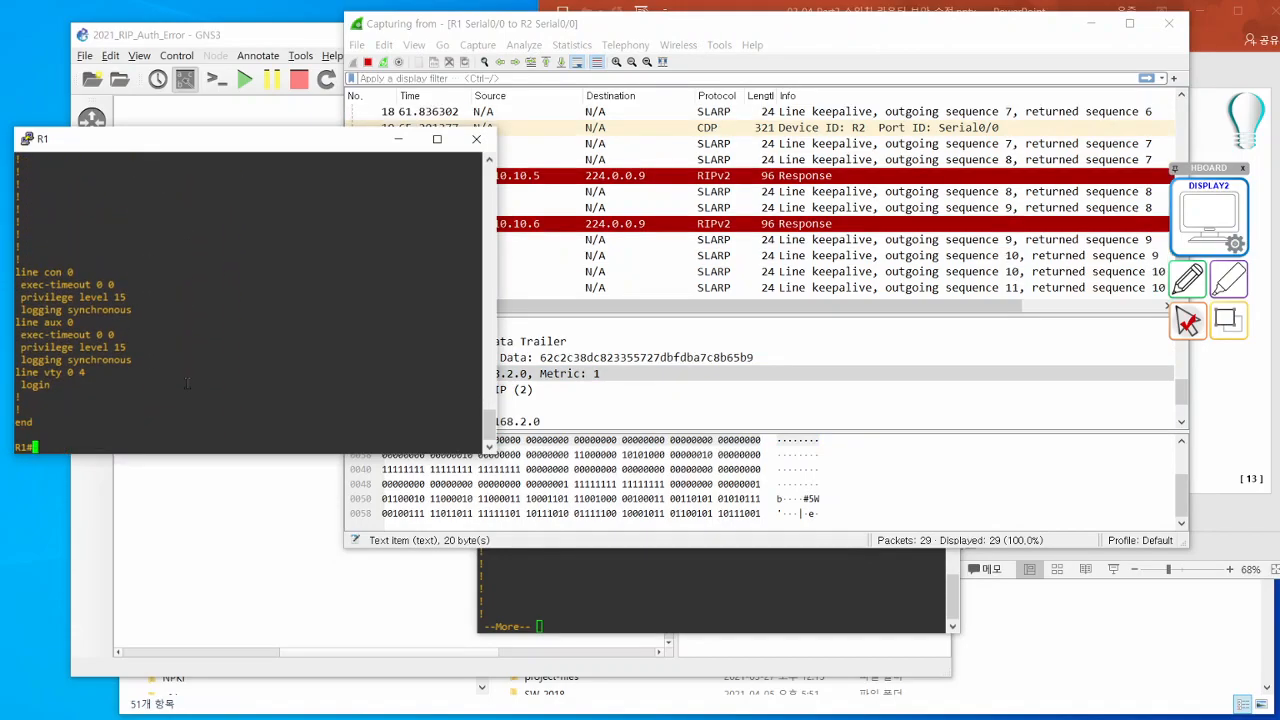
pyautogui.write('debug ip rip')
pyautogui.press('Return')
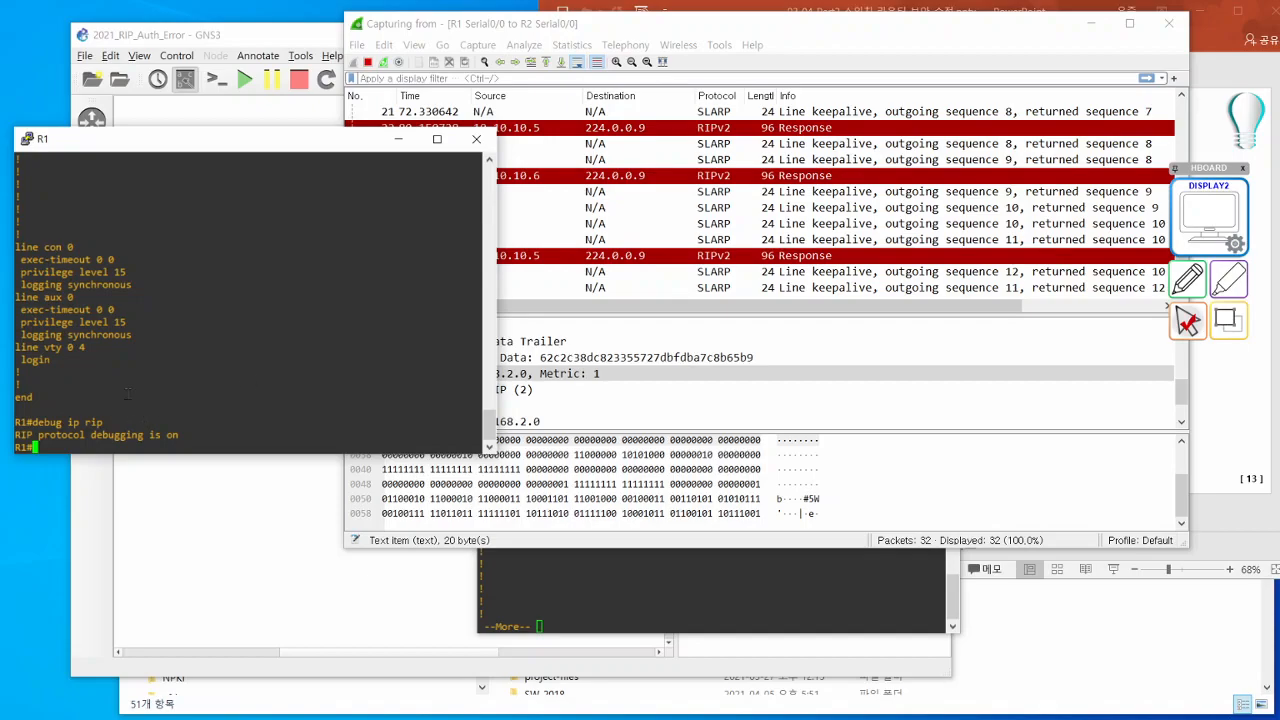
# - Shift the R2 console away from the R1 console and return to R1 to watch the RIP debug output
pyautogui.click(678, 601)
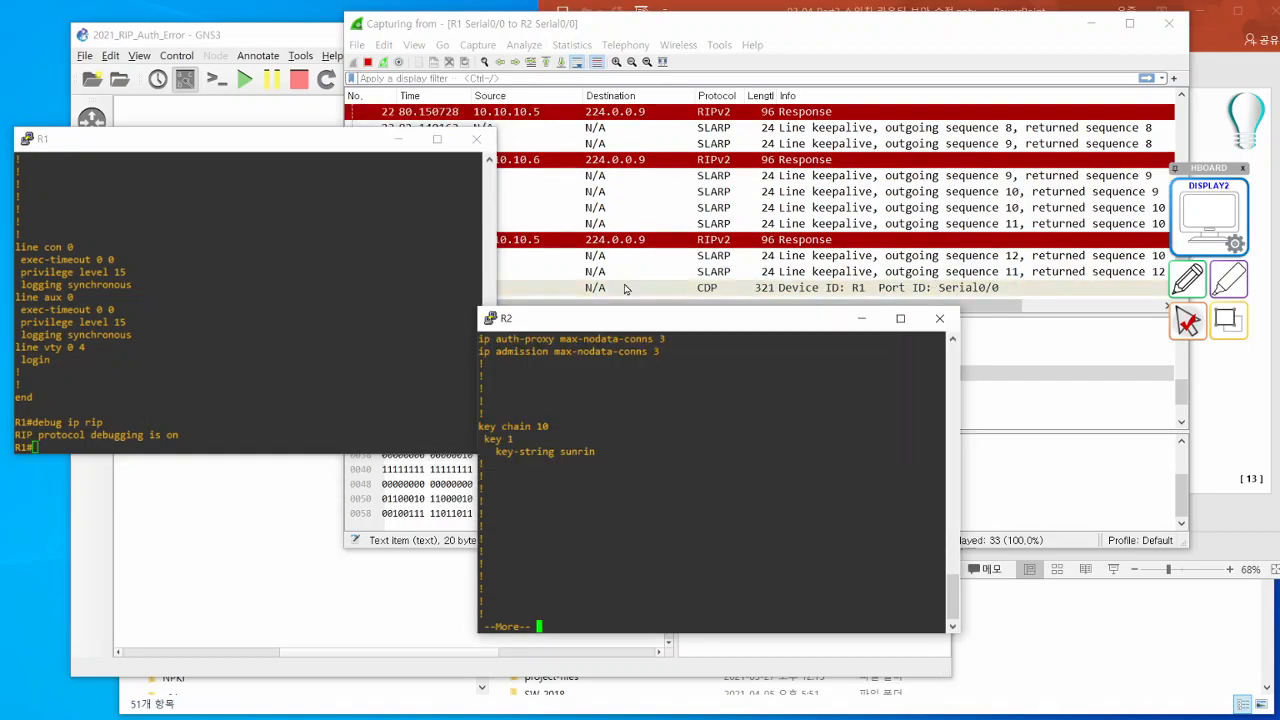
pyautogui.moveTo(600, 321); pyautogui.dragTo(700, 308)
pyautogui.click(270, 368)
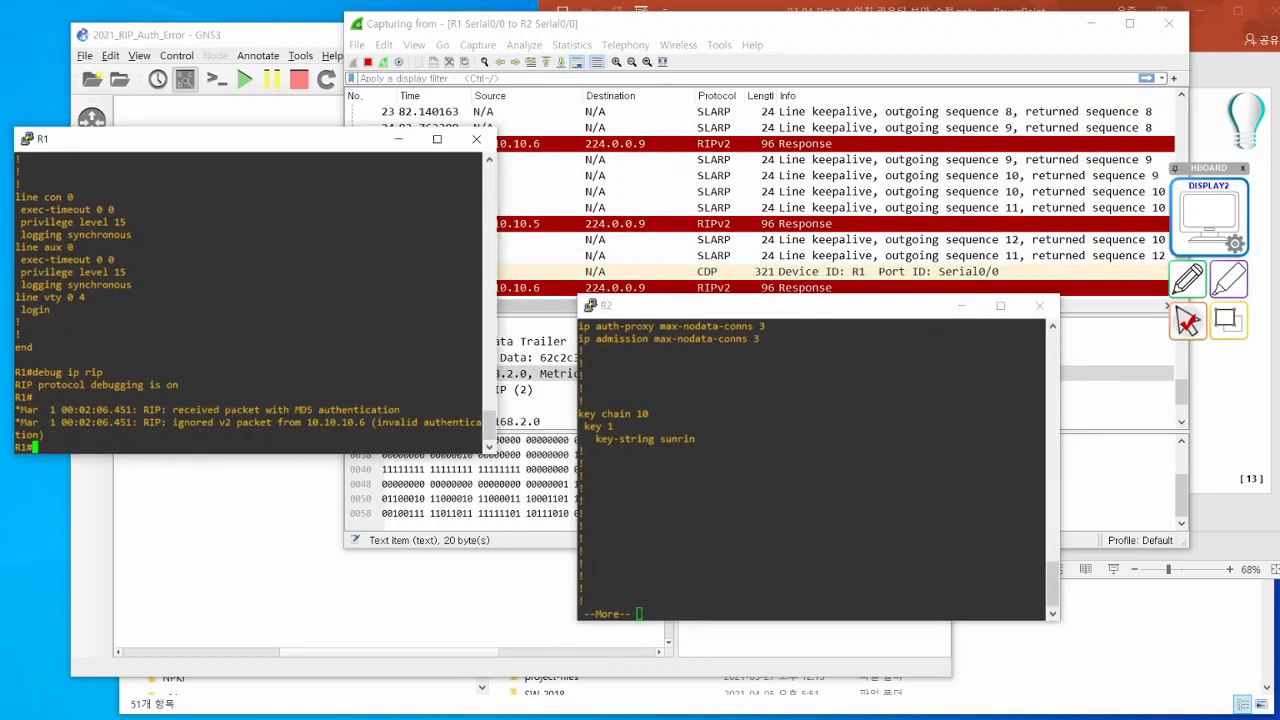
# - Highlight the RIP debug messages on R1 about the MD5-authenticated packet and the ignored update from 10.10.10.6
pyautogui.tripleClick(258, 409)
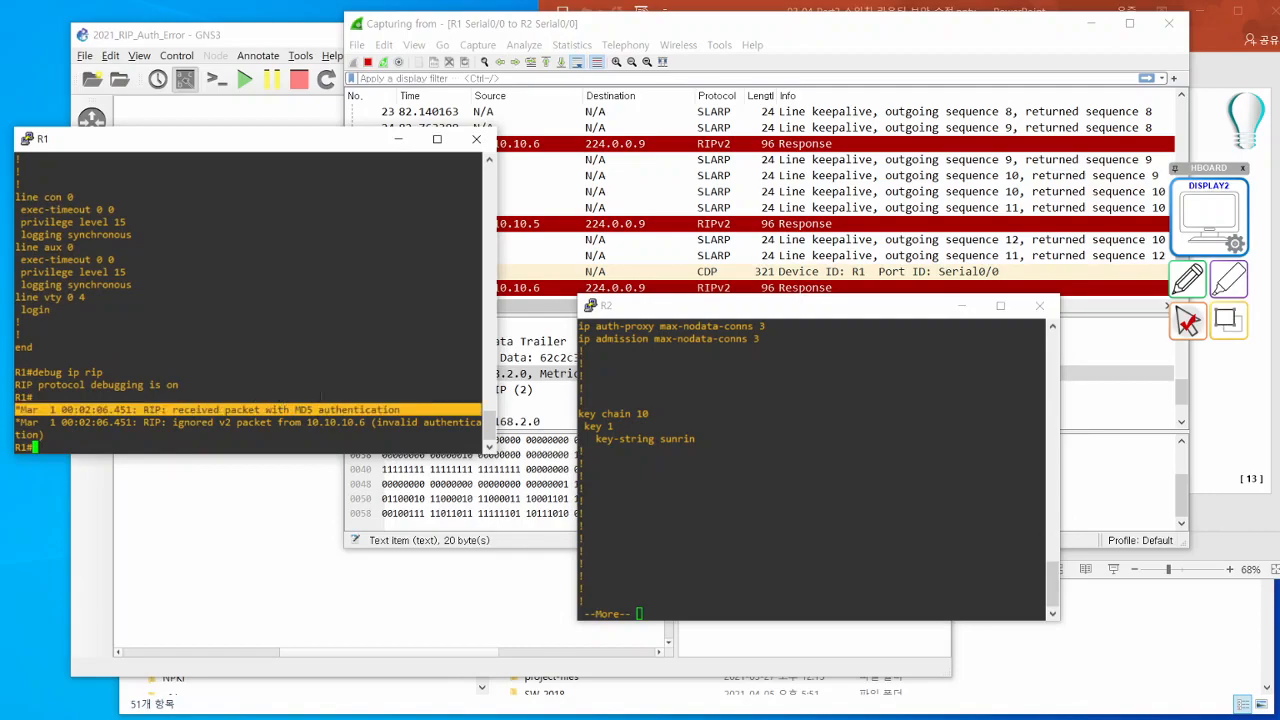
pyautogui.moveTo(174, 422); pyautogui.dragTo(468, 430)
pyautogui.doubleClick(428, 427)
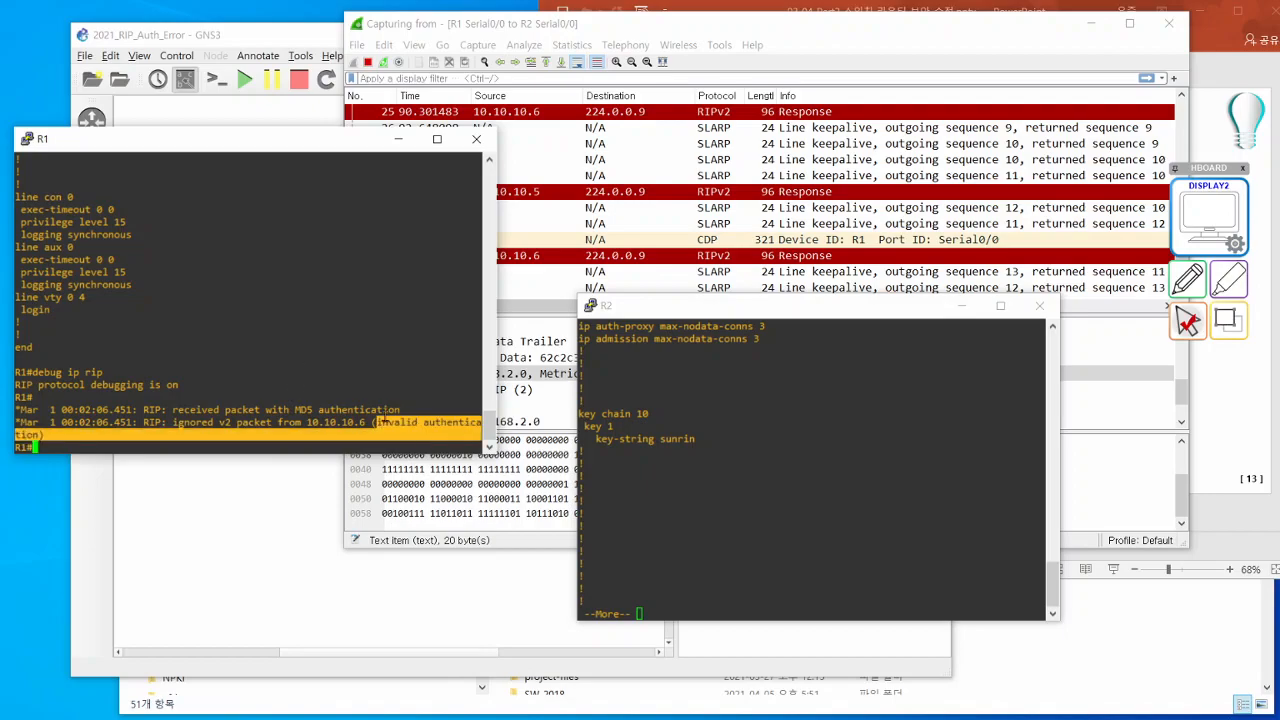
pyautogui.click(288, 383)
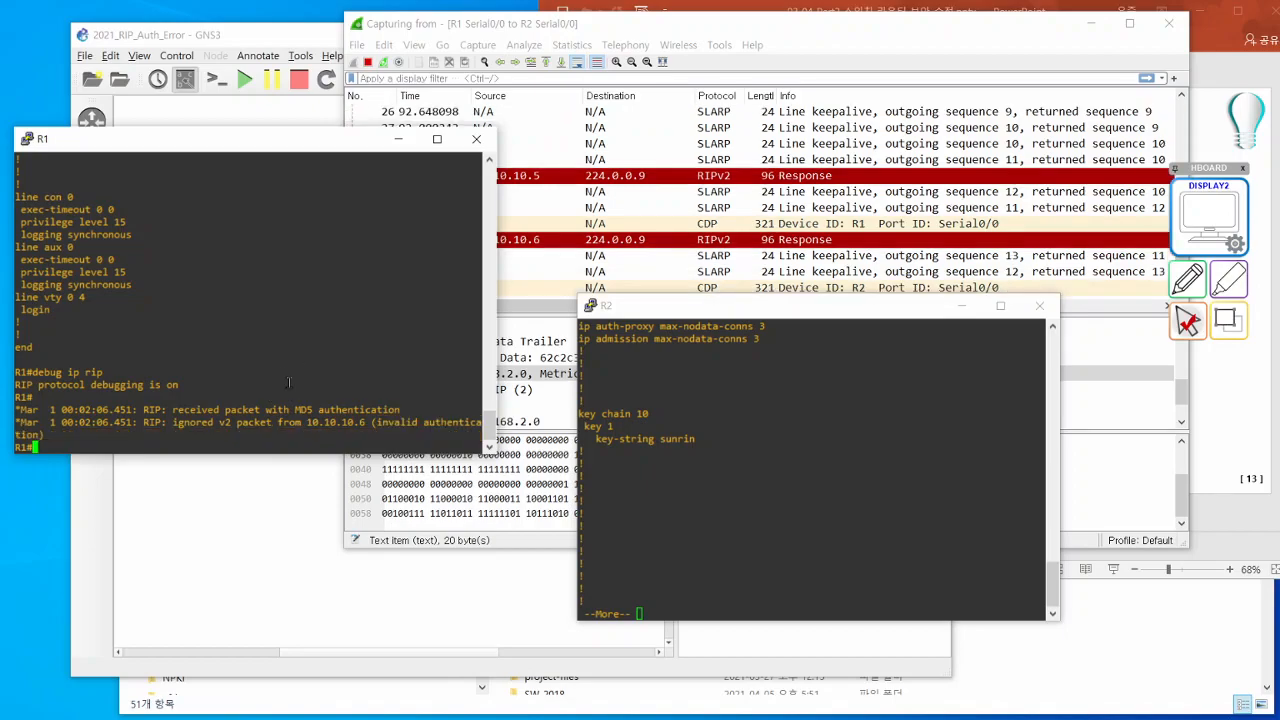
# - Display R1's routing table with sh ip rou and highlight its connected route entries
pyautogui.write('sh ip rou')
pyautogui.press('Return')
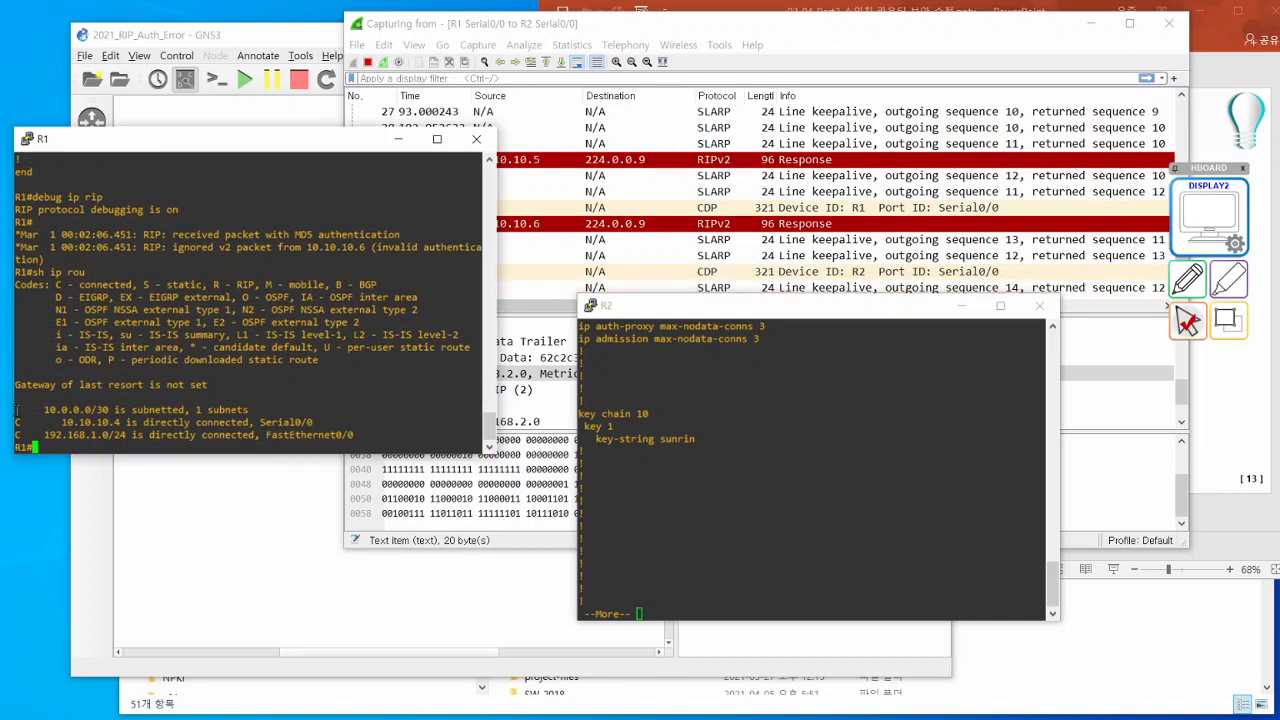
pyautogui.moveTo(16, 410); pyautogui.dragTo(360, 435)
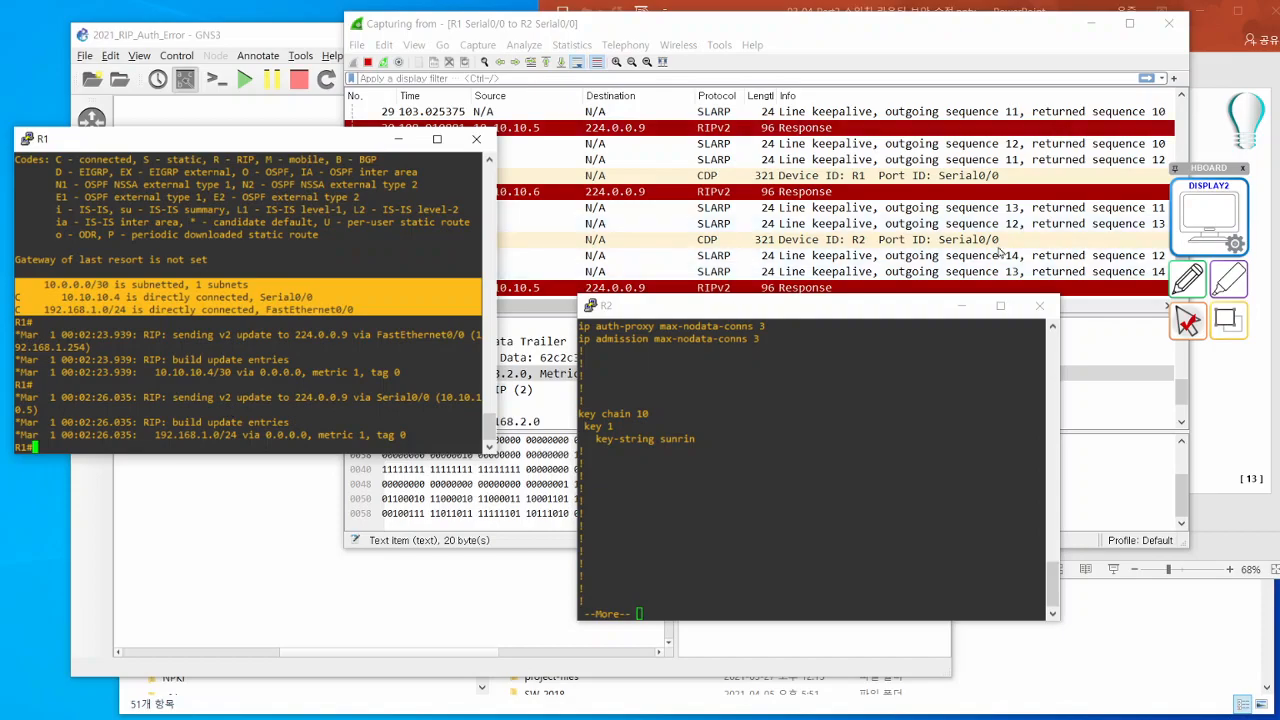
# - Page R2's running configuration to its end and minimize the packet capture window
pyautogui.click(832, 304)
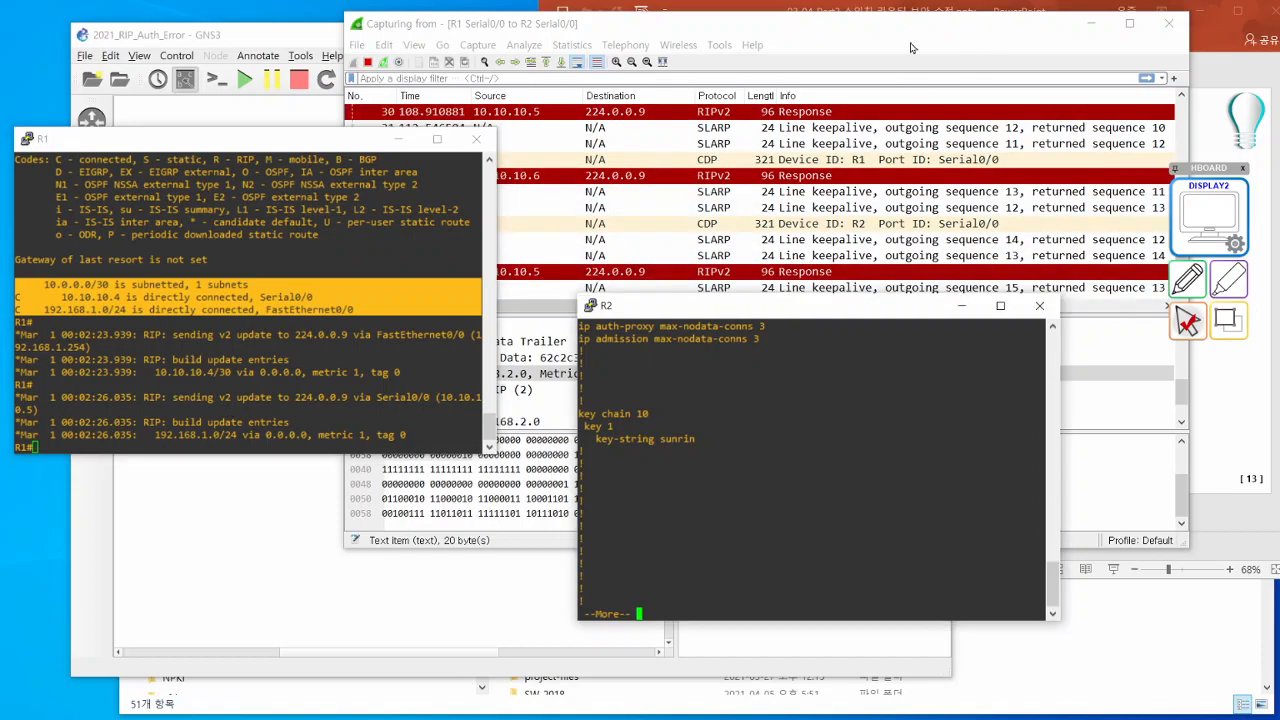
pyautogui.press('space')
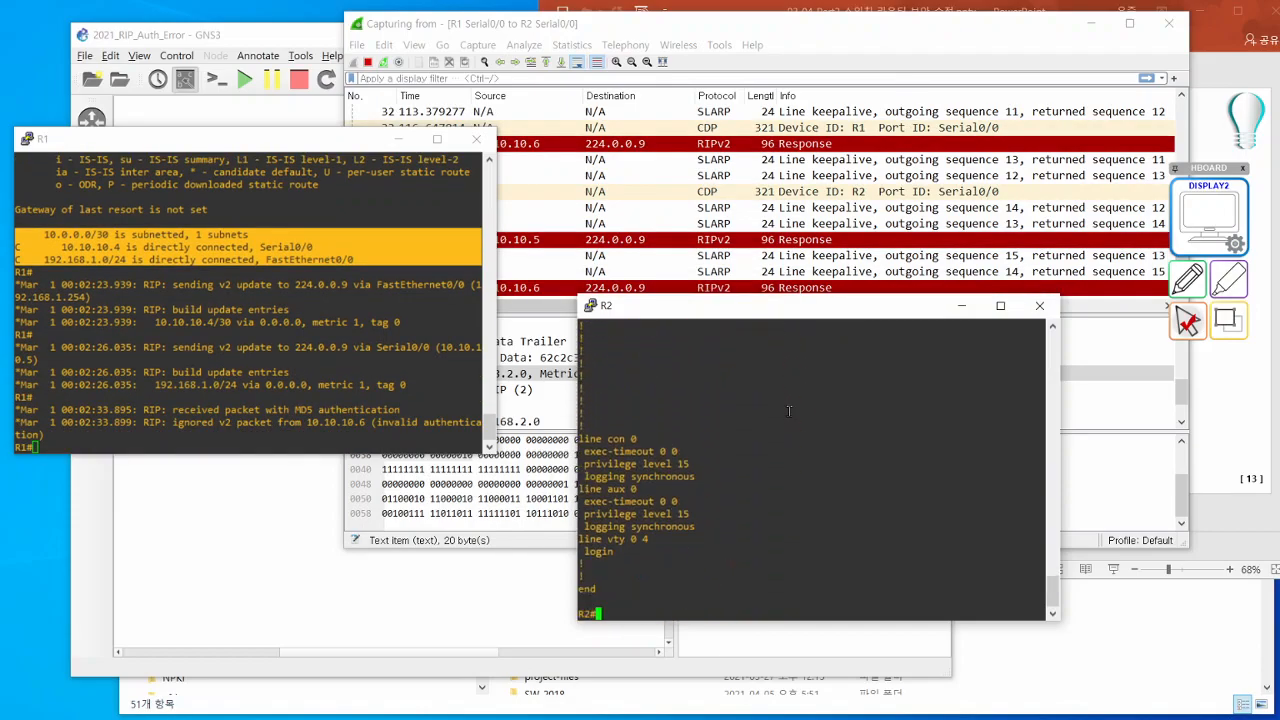
pyautogui.click(1090, 22)
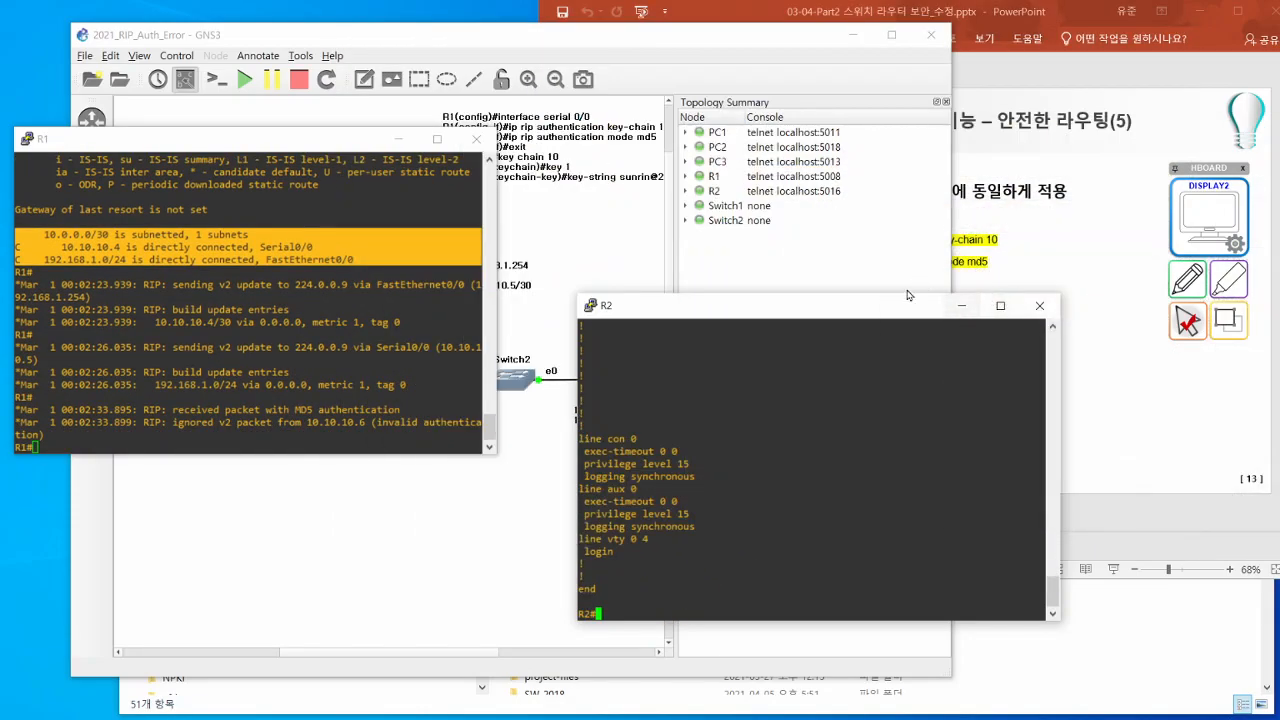
# - Rearrange the GNS3 project window and the R2 console to uncover the topology and the RIPv2 authentication slide
pyautogui.moveTo(812, 38); pyautogui.dragTo(540, 60)
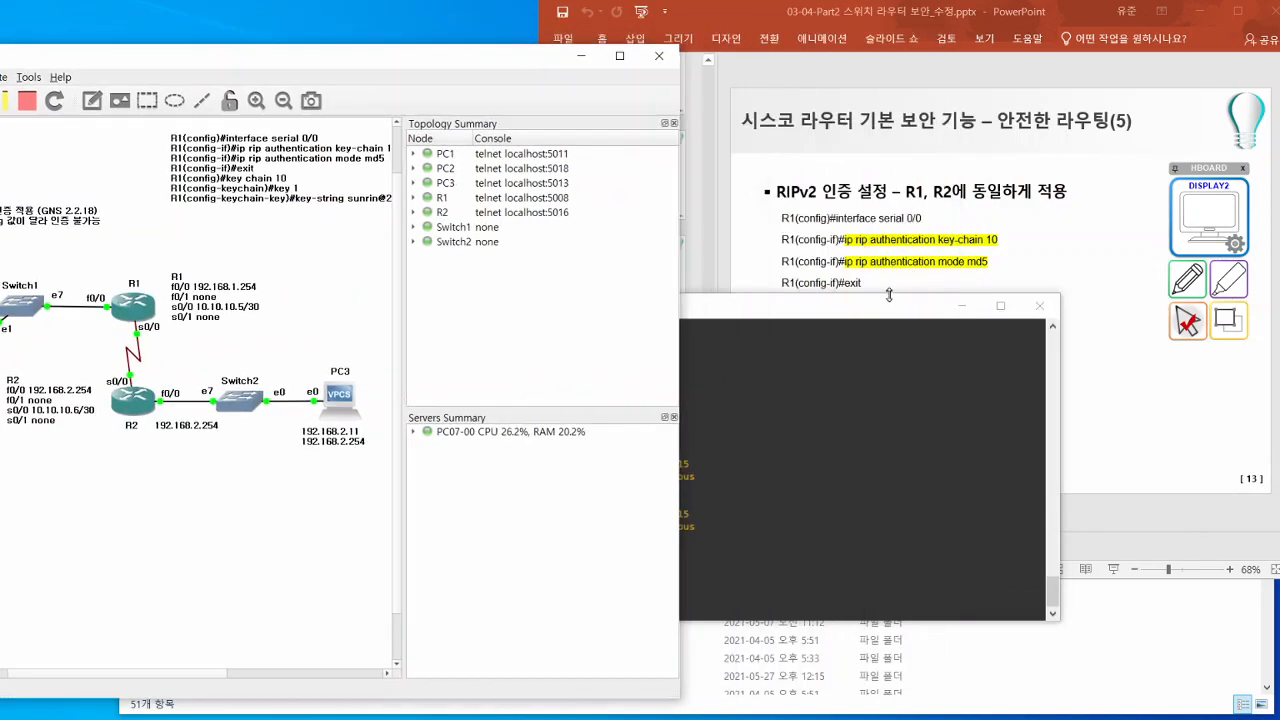
pyautogui.moveTo(882, 305); pyautogui.dragTo(589, 273)
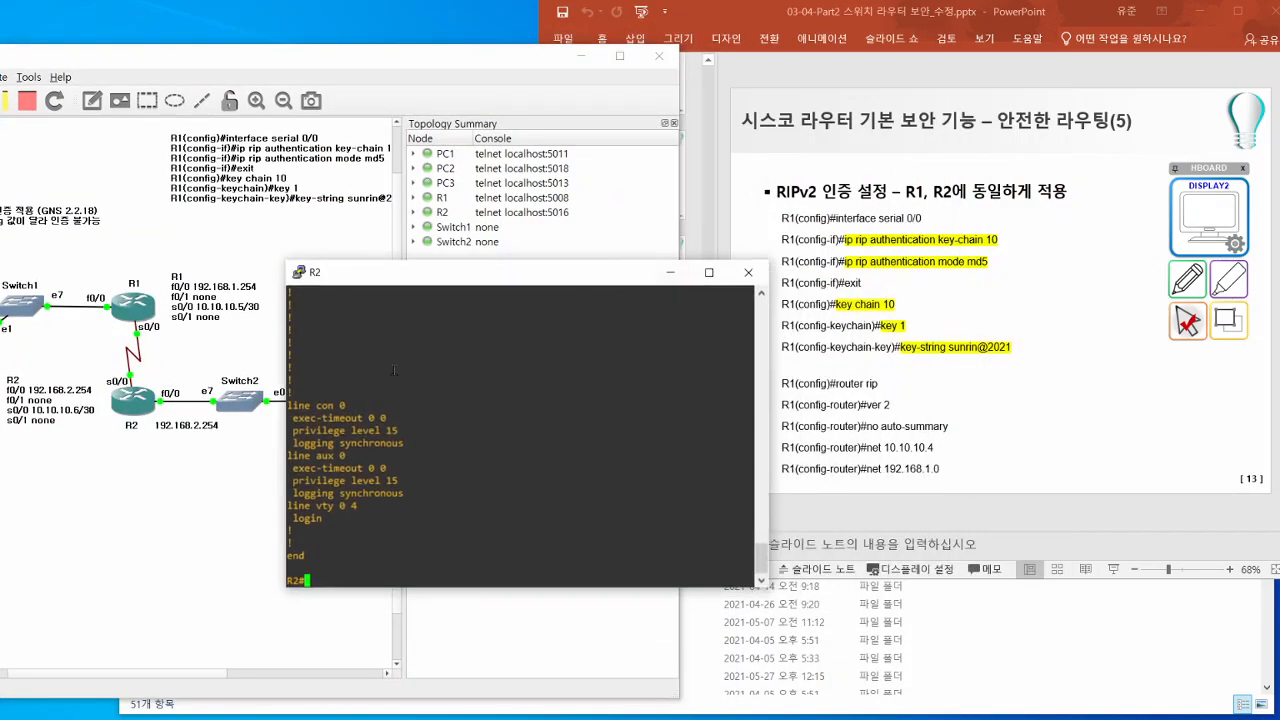
pyautogui.moveTo(396, 276); pyautogui.dragTo(507, 277)
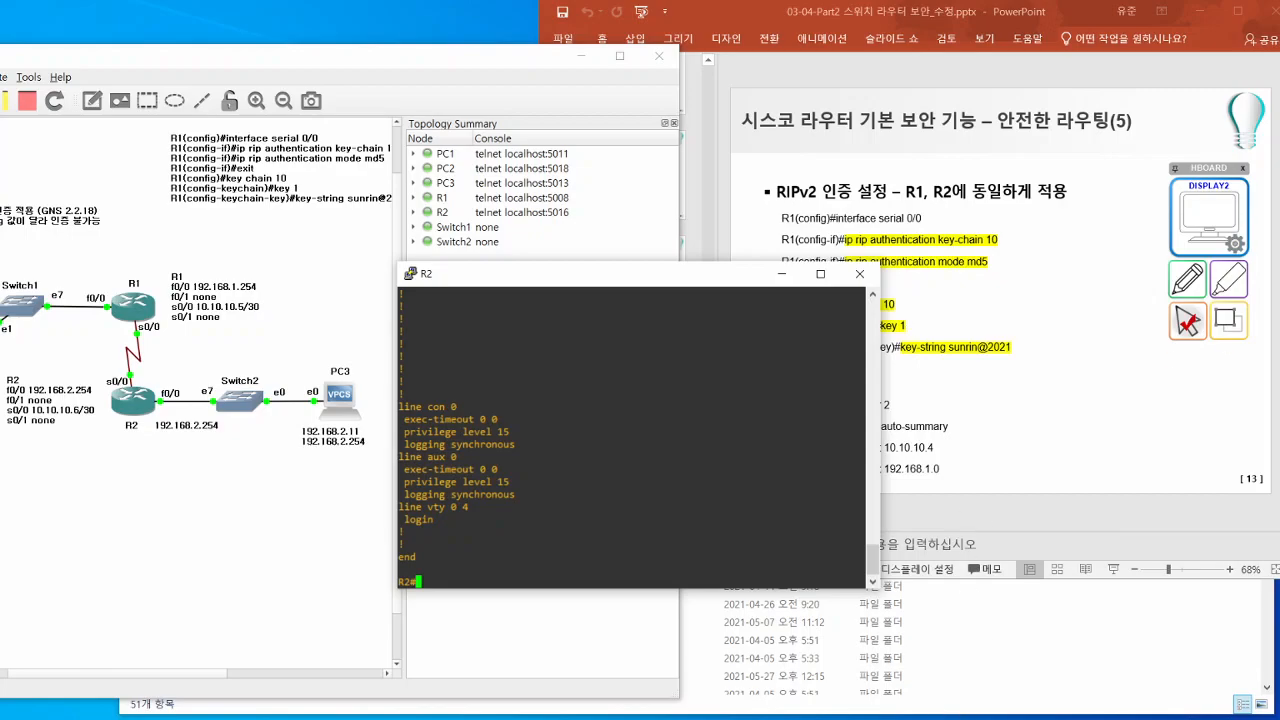
# - Return to the R1 console and review the key chain 10 section of its running configuration
pyautogui.hotkey('alt', 'Tab')
pyautogui.scroll(15, 183, 278)
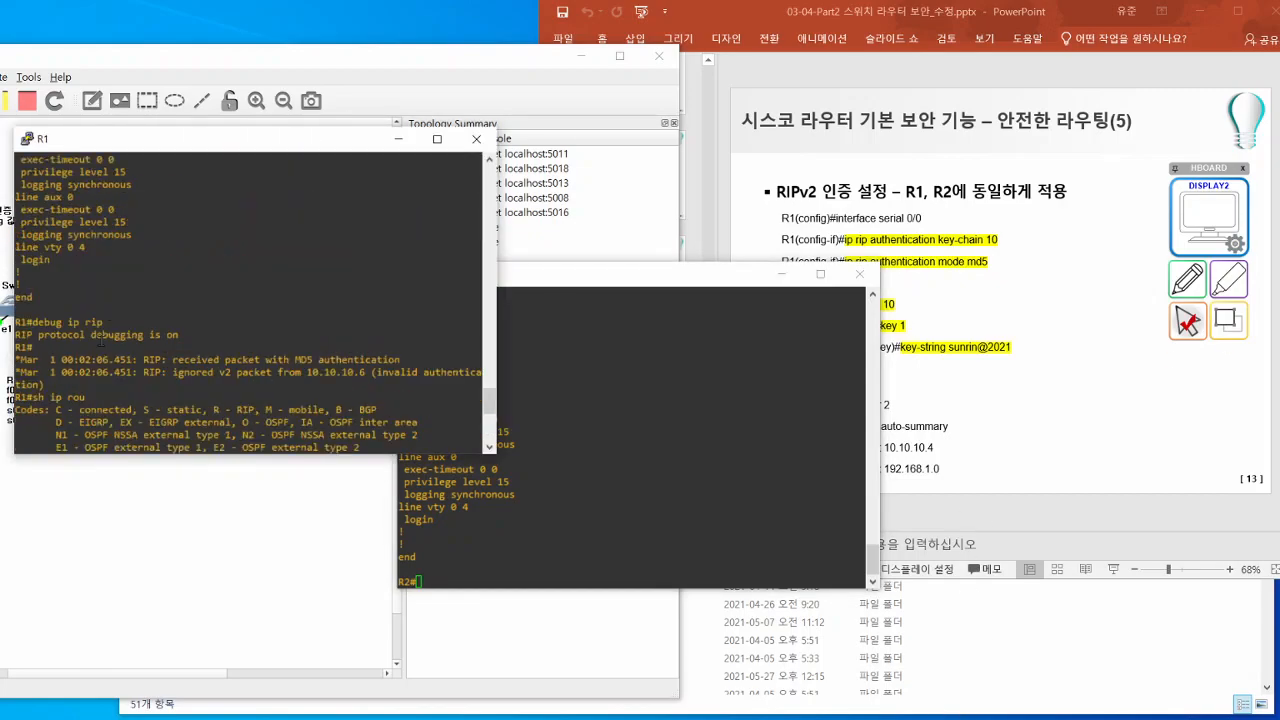
pyautogui.scroll(10, 103, 343)
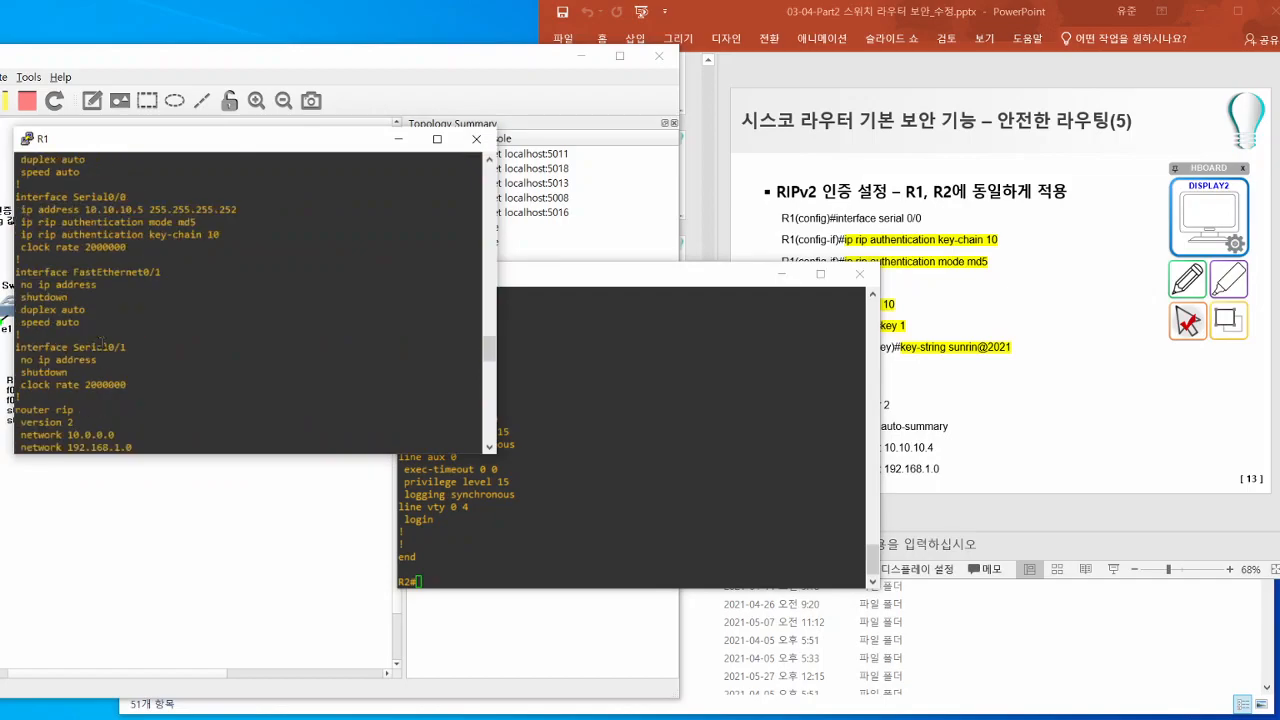
pyautogui.moveTo(58, 284); pyautogui.dragTo(123, 321)
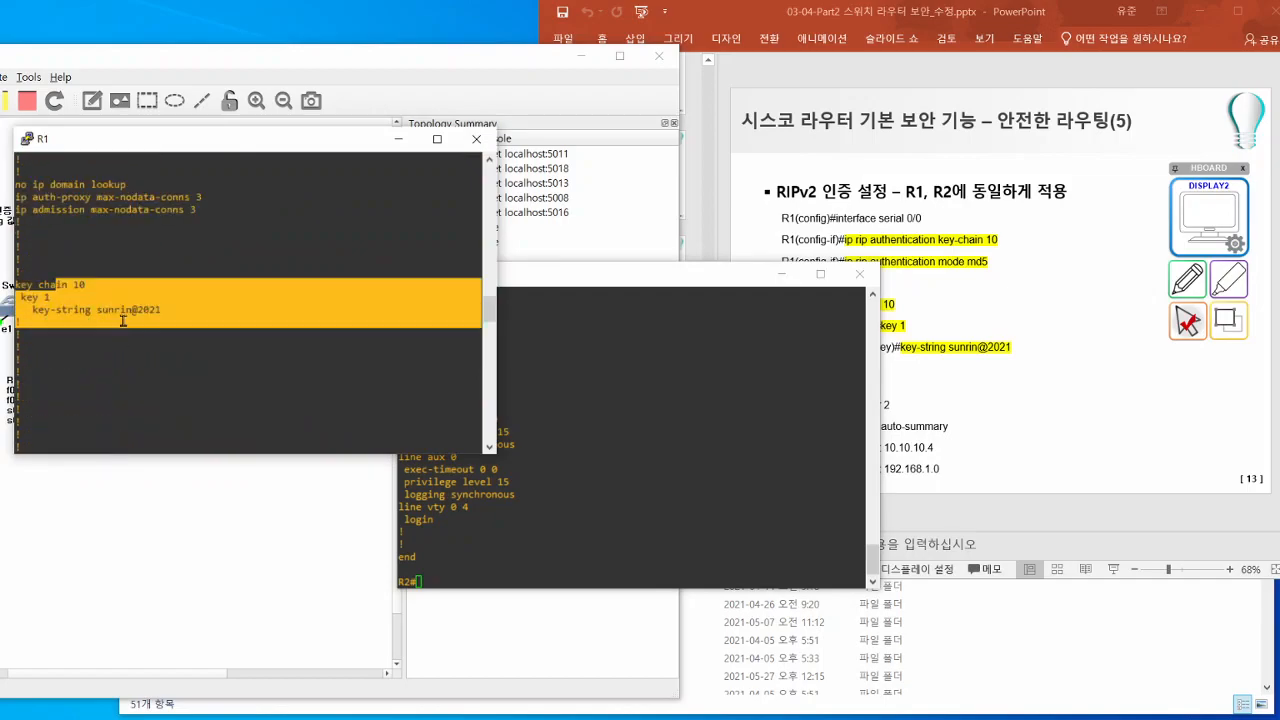
pyautogui.click(124, 321)
# - Enter global configuration mode on R2 and open key chain 10, keeping the slide's commands in view
pyautogui.click(760, 356)
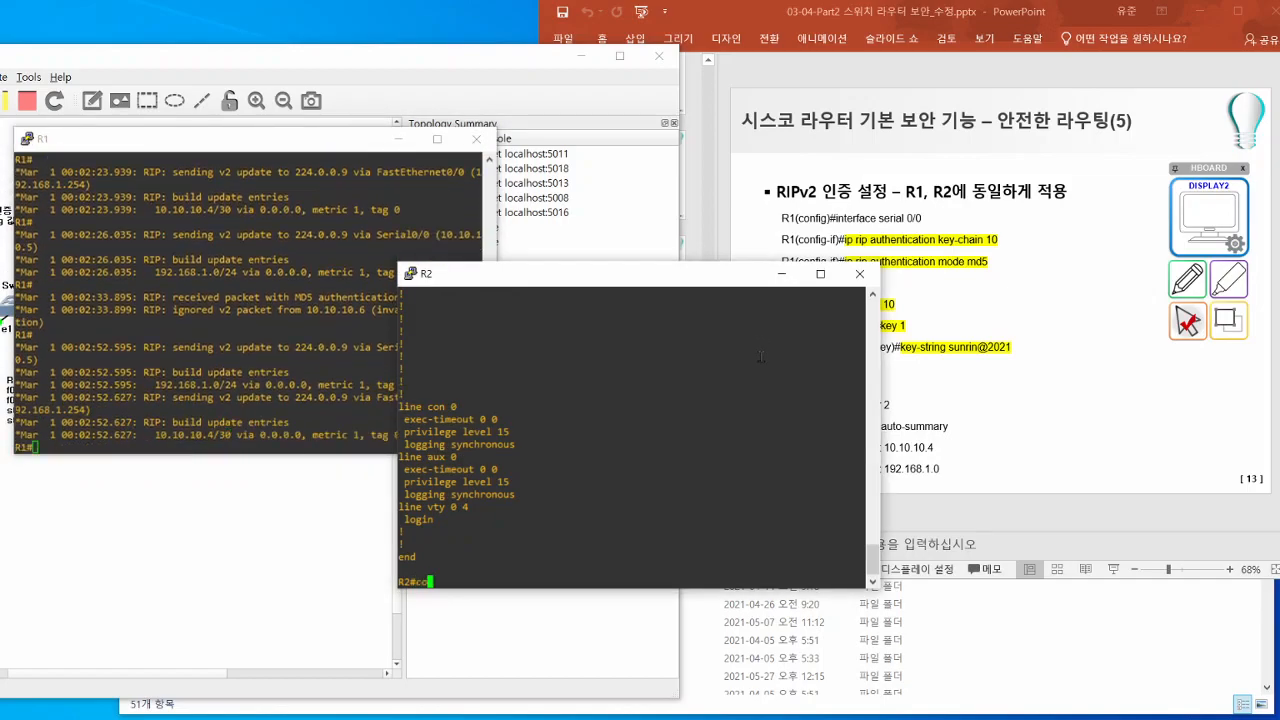
pyautogui.write('conf t')
pyautogui.press('Return')
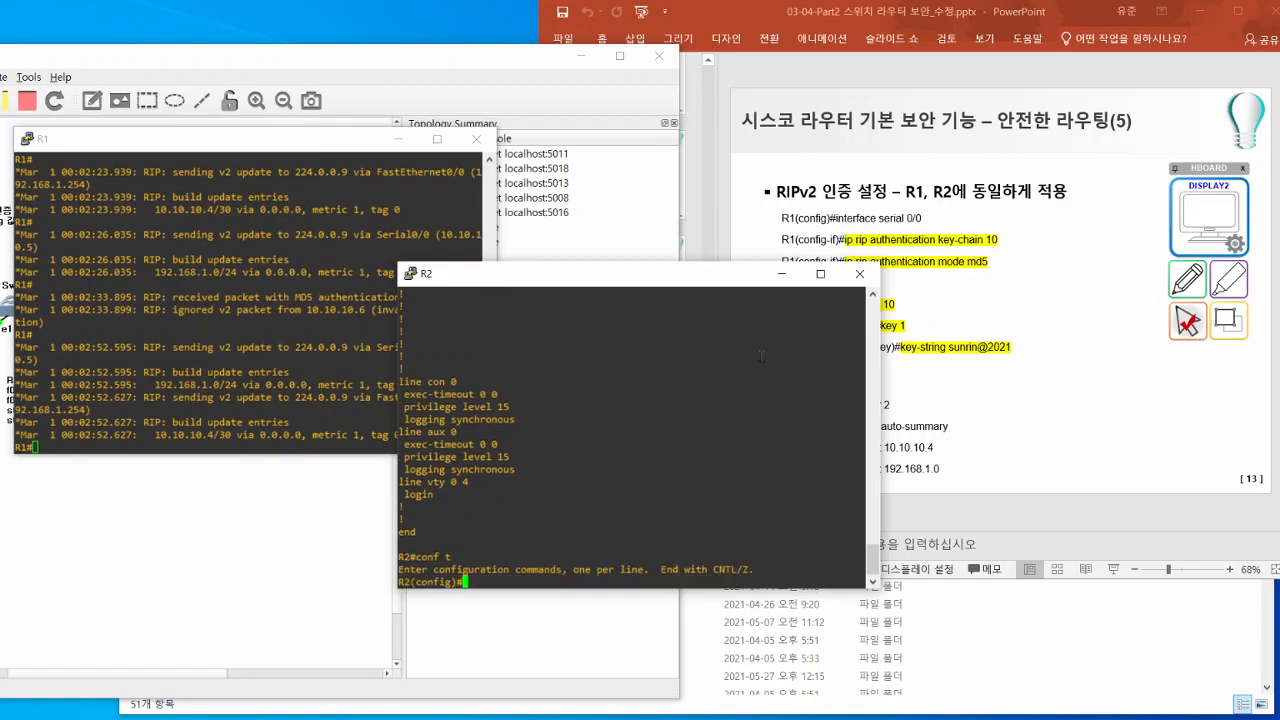
pyautogui.moveTo(731, 277); pyautogui.dragTo(613, 255)
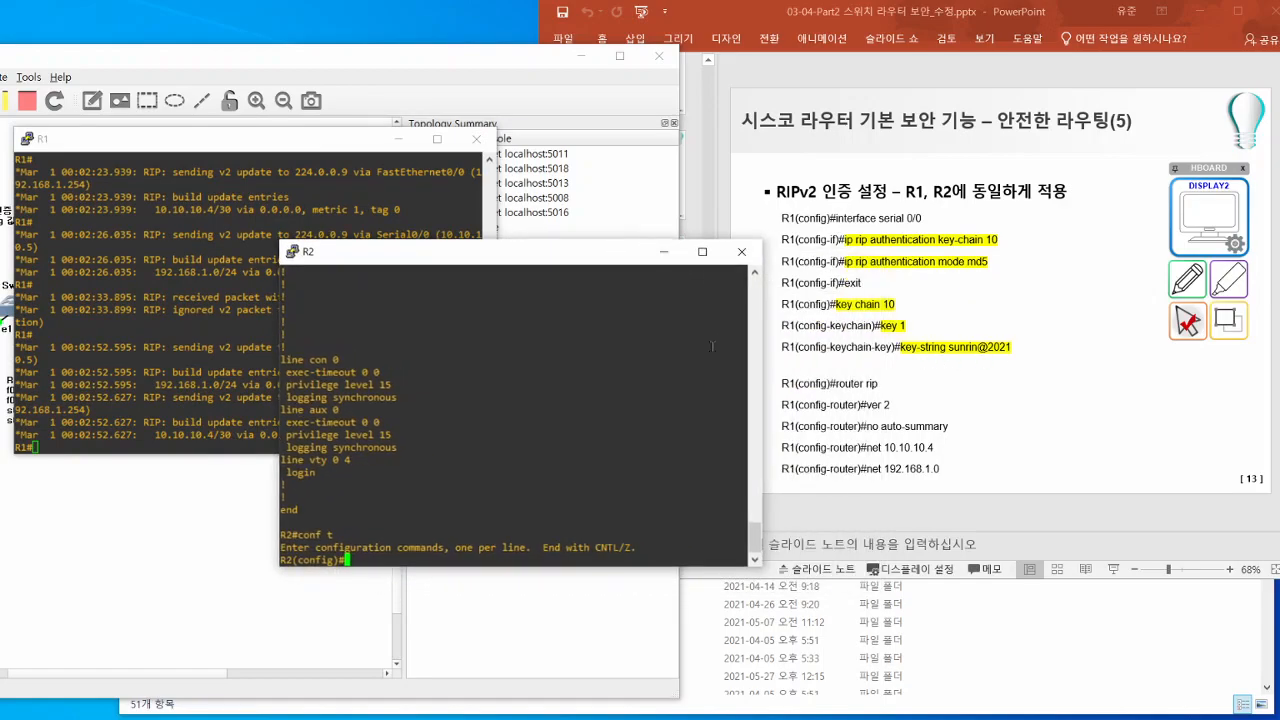
pyautogui.write('ke')
pyautogui.press('Tab')
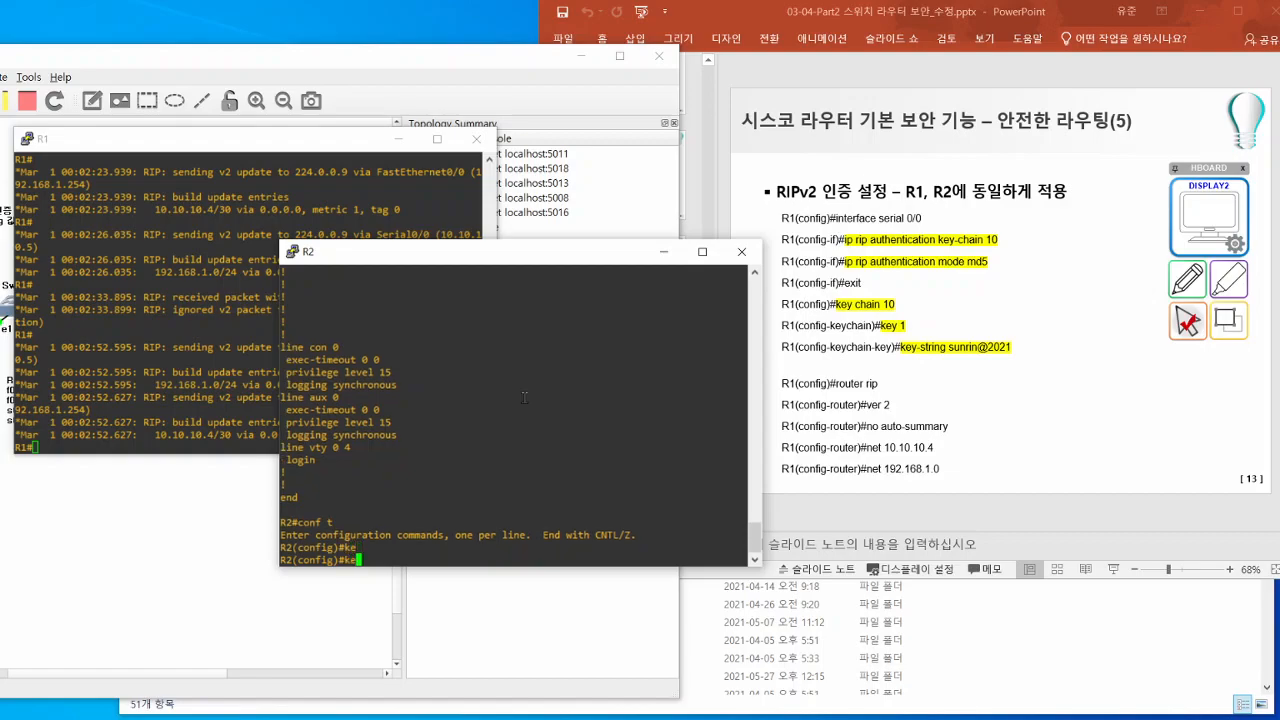
pyautogui.write('y')
pyautogui.write('ch')
pyautogui.press('Tab')
pyautogui.write('10')
pyautogui.press('Return')
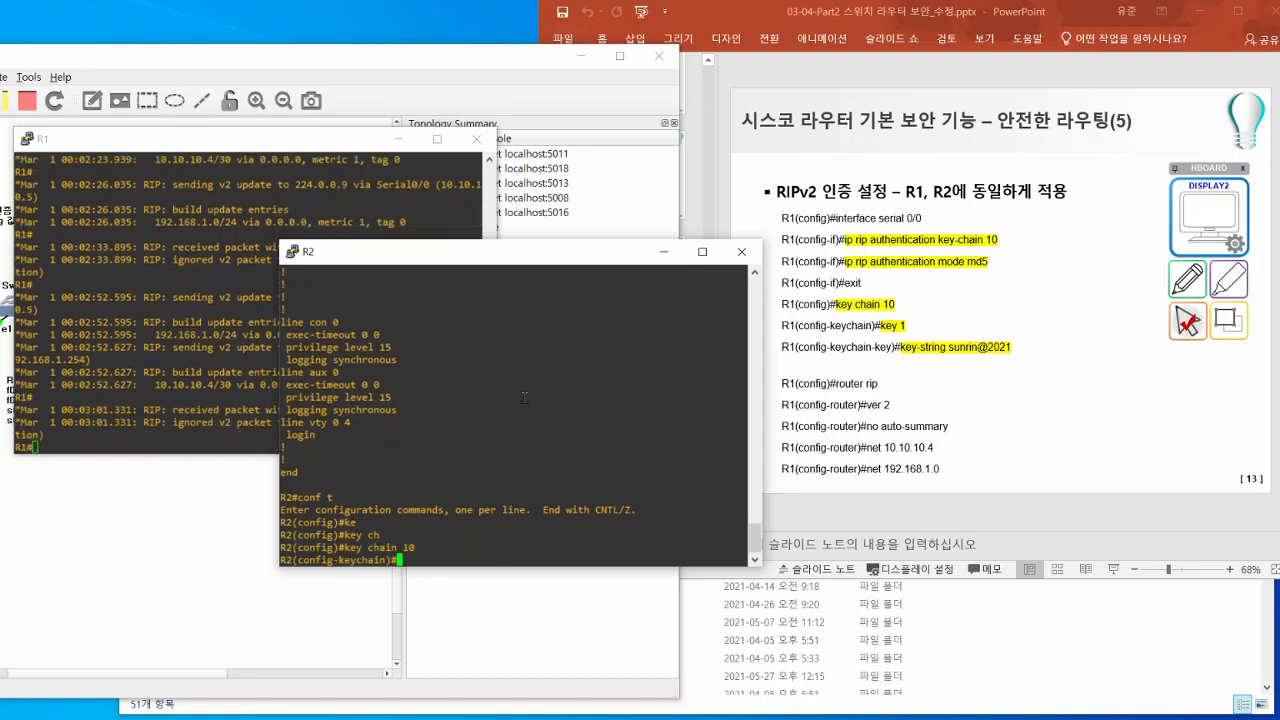
# - Set the key string of key 1 on R2 to the same authentication key as R1 and end configuration mode
pyautogui.write('ke')
pyautogui.press('Tab')
pyautogui.write('1')
pyautogui.press('Return')
pyautogui.write('key)#ke')
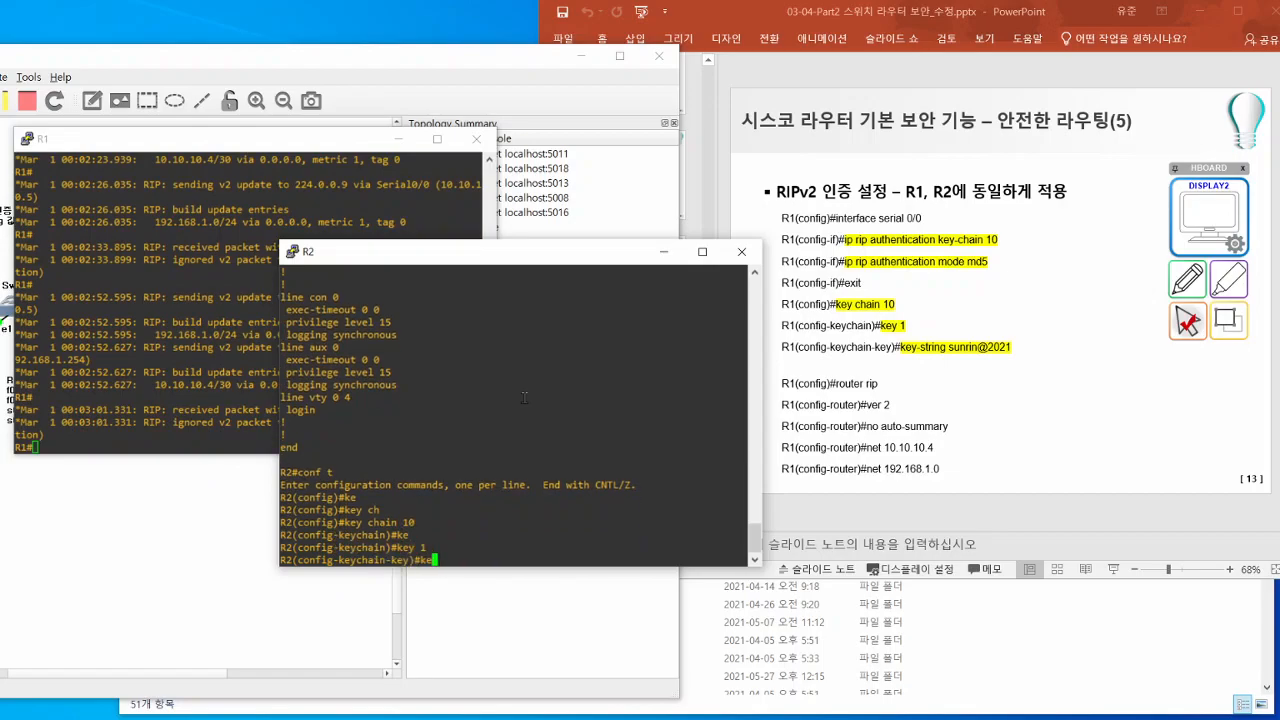
pyautogui.press('Tab')
pyautogui.write('sunrin@20')
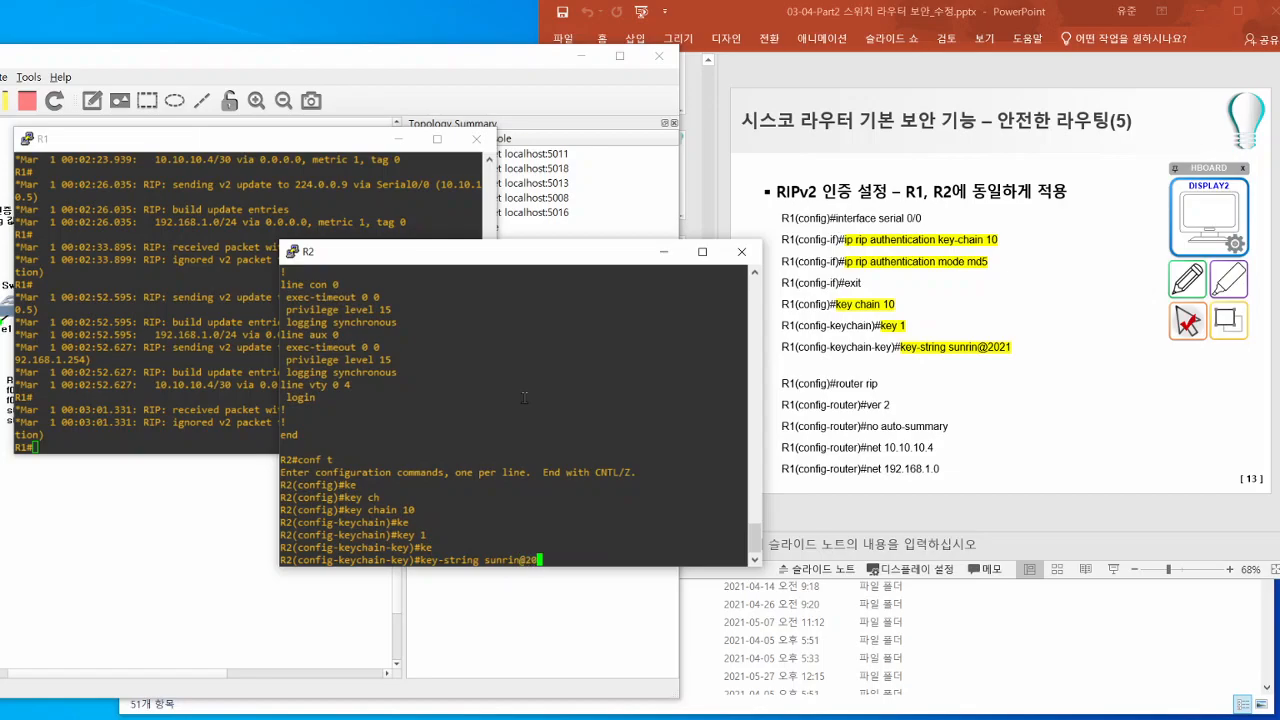
pyautogui.write('21')
pyautogui.press('Return')
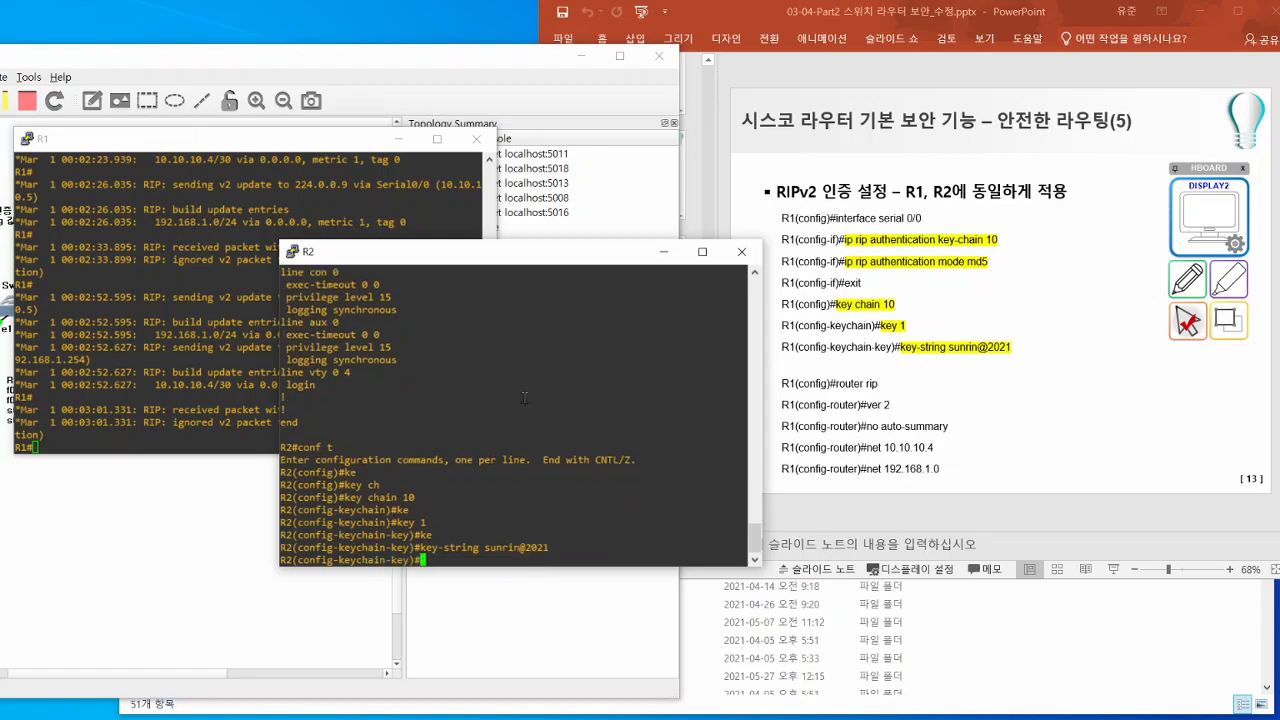
pyautogui.write('end')
pyautogui.press('Return')
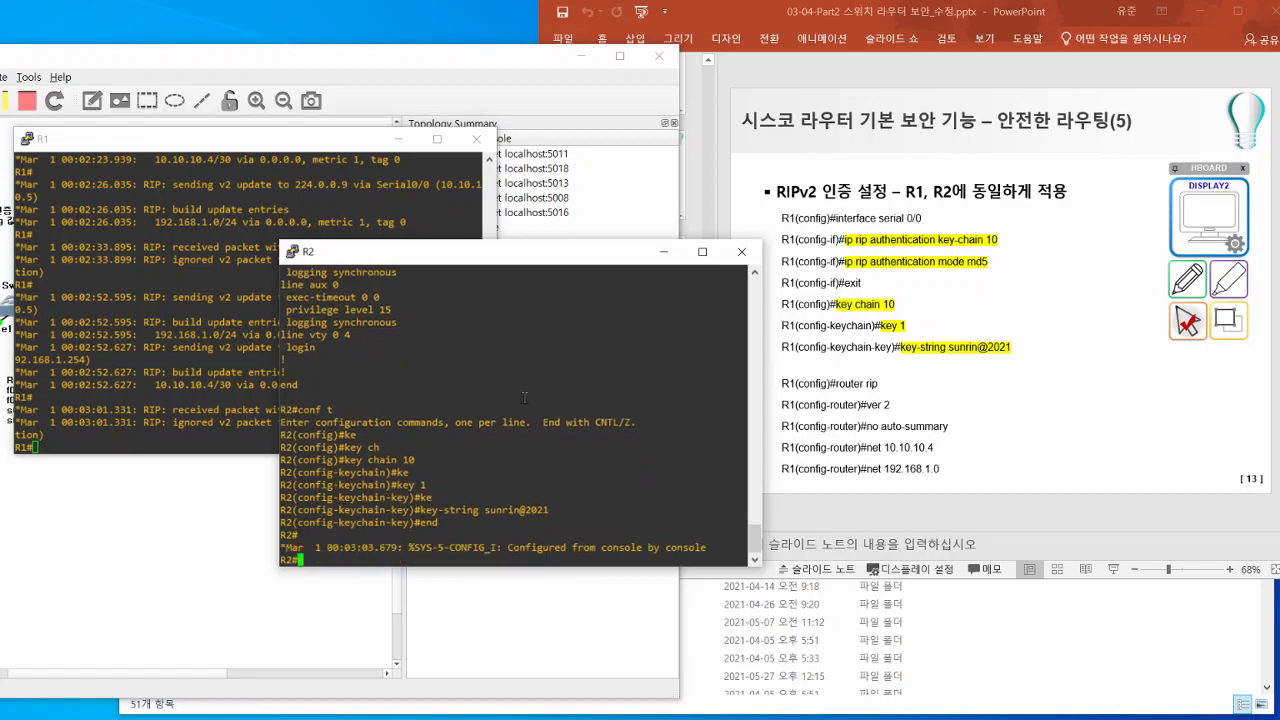
# - Move the R2 console clear of the R1 console and review the RIP updates R1 sends via Serial0/0 and FastEthernet0/0
pyautogui.moveTo(430, 252); pyautogui.dragTo(754, 233)
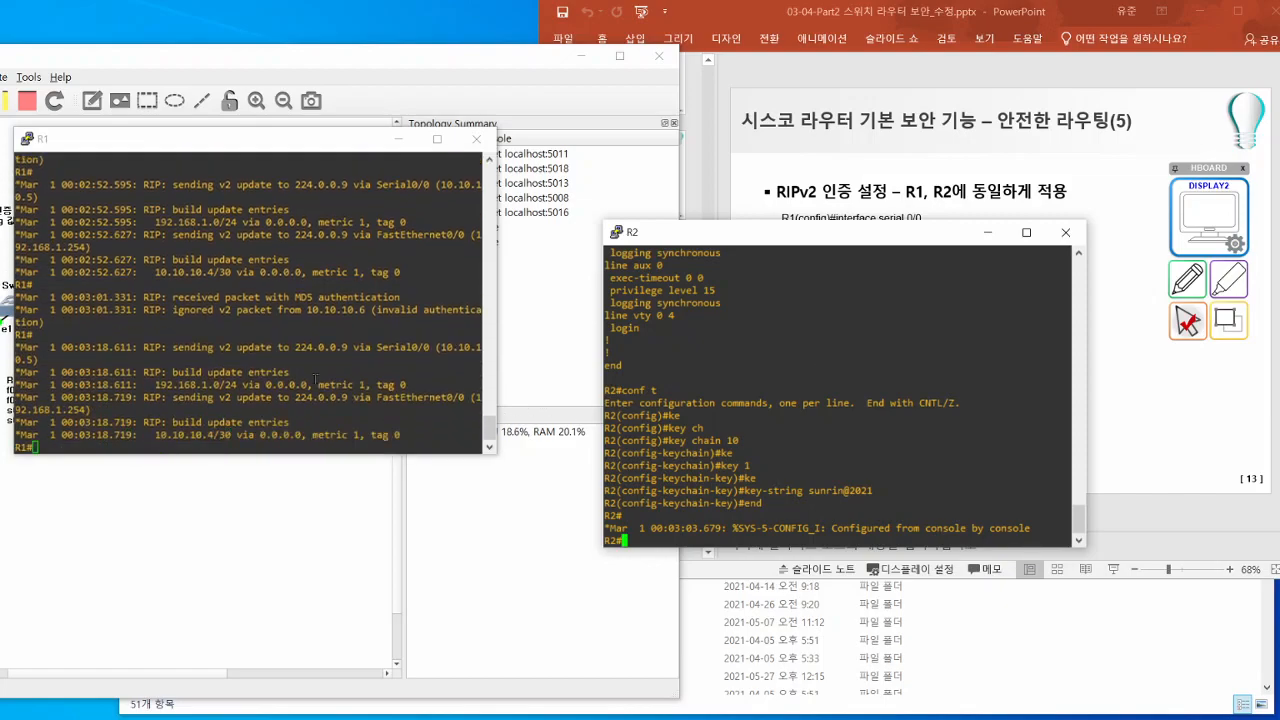
pyautogui.moveTo(143, 347); pyautogui.dragTo(252, 420)
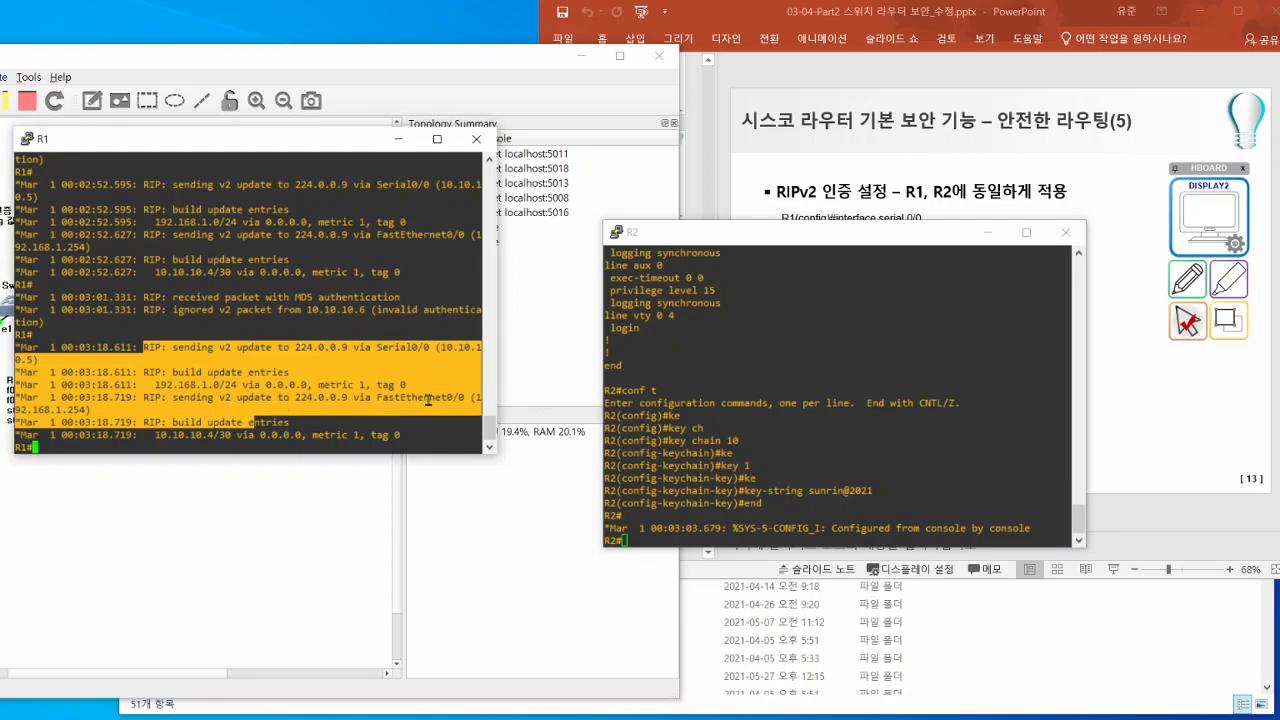
pyautogui.tripleClick(247, 373)
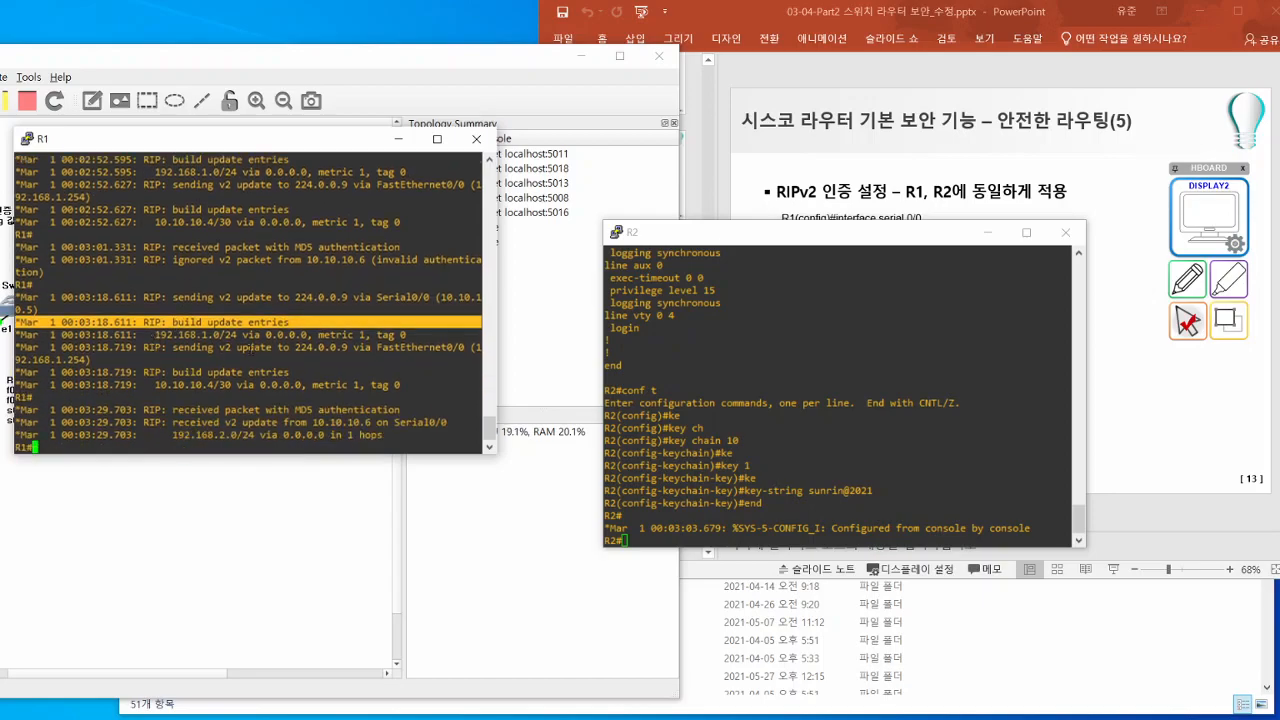
pyautogui.tripleClick(272, 345)
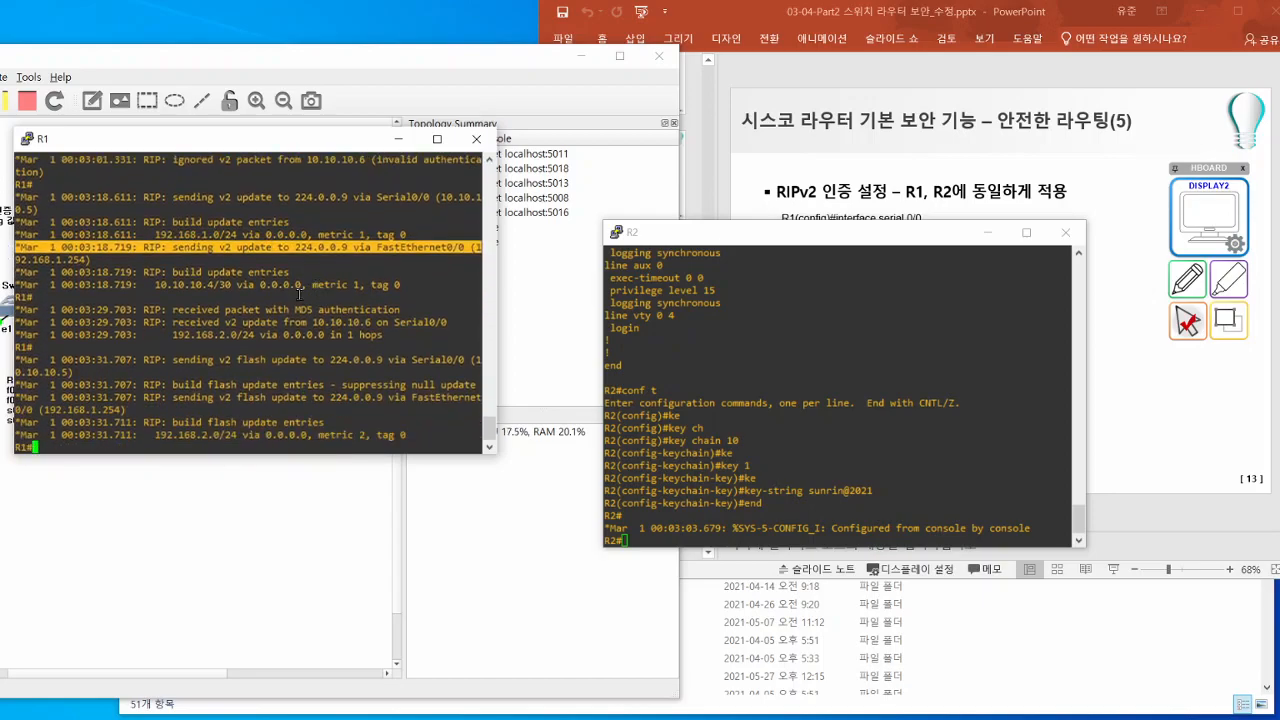
pyautogui.tripleClick(240, 272)
# - Examine R1's debug lines for the RIP update from 10.10.10.6, covering MD5 authentication, source address and the advertised 192.168.2.0/24 route
pyautogui.tripleClick(244, 310)
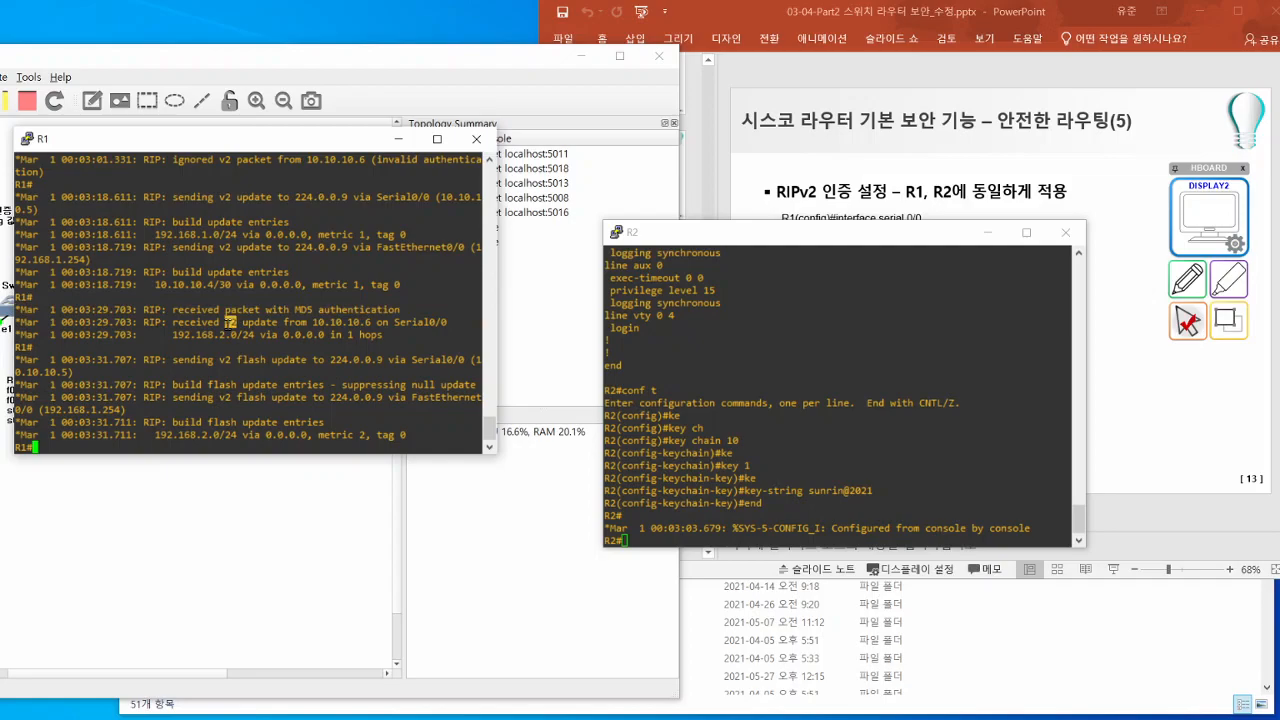
pyautogui.tripleClick(229, 323)
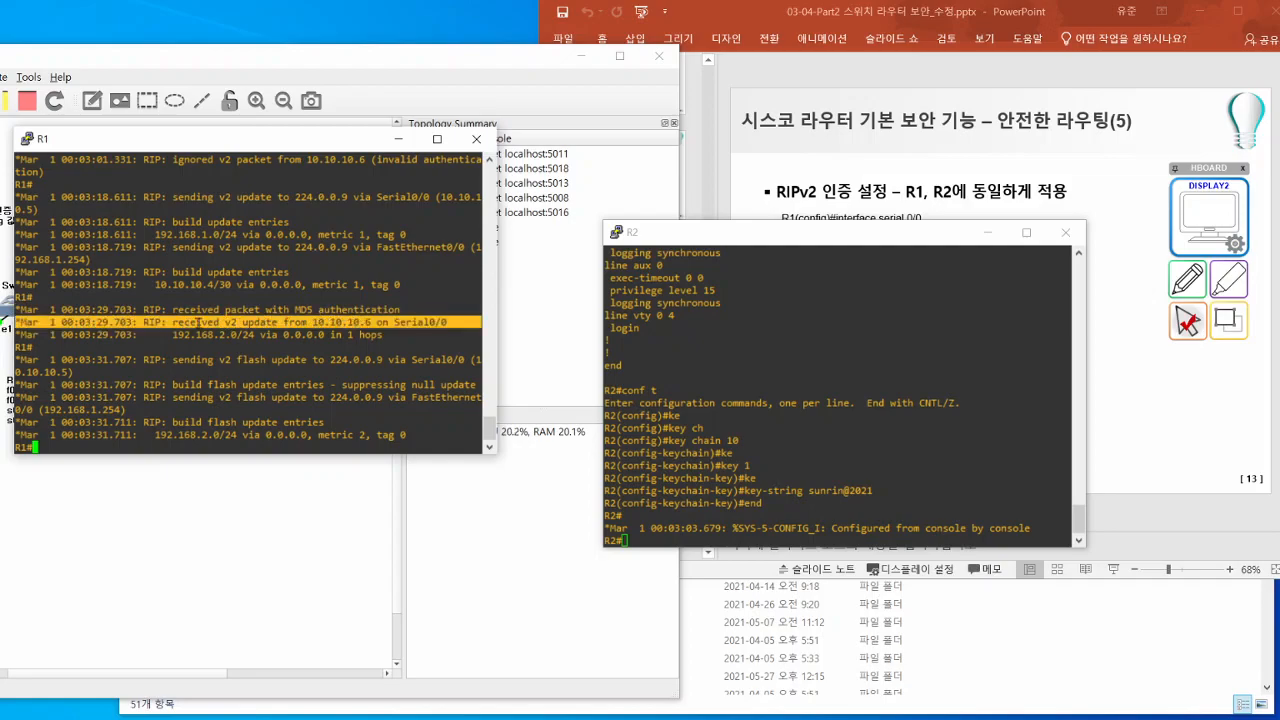
pyautogui.click(300, 326)
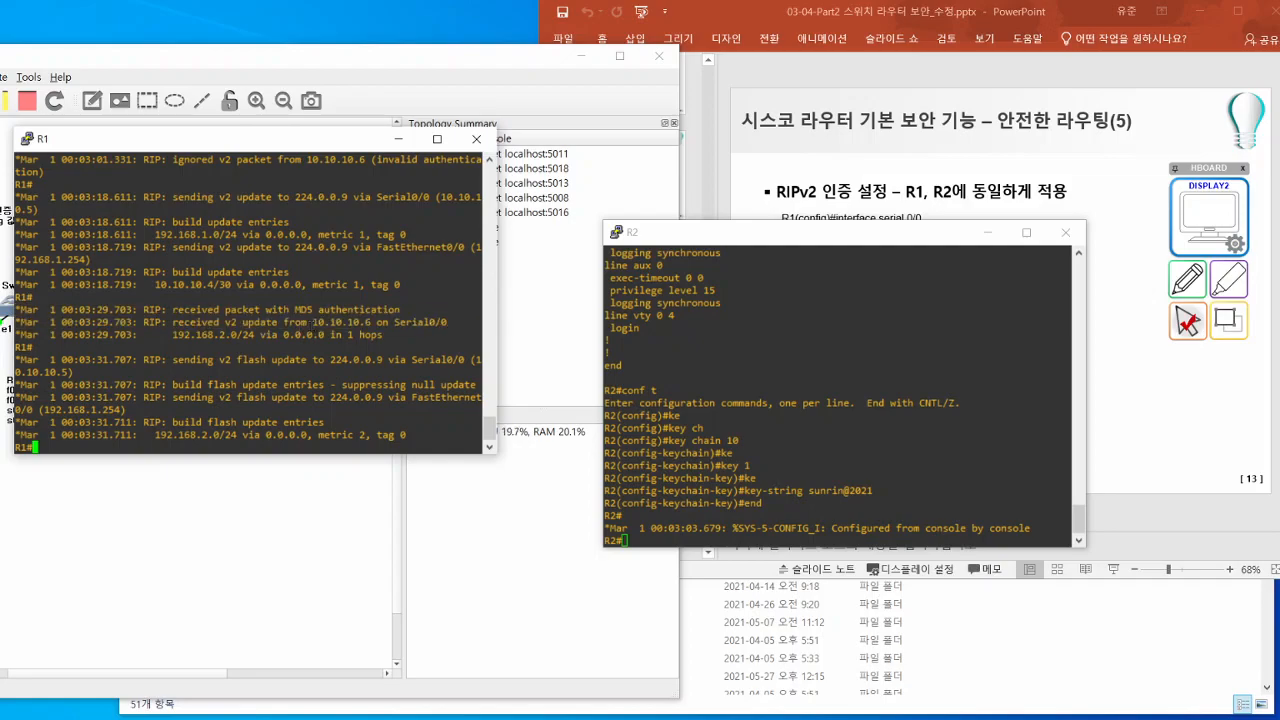
pyautogui.moveTo(308, 323); pyautogui.dragTo(373, 323)
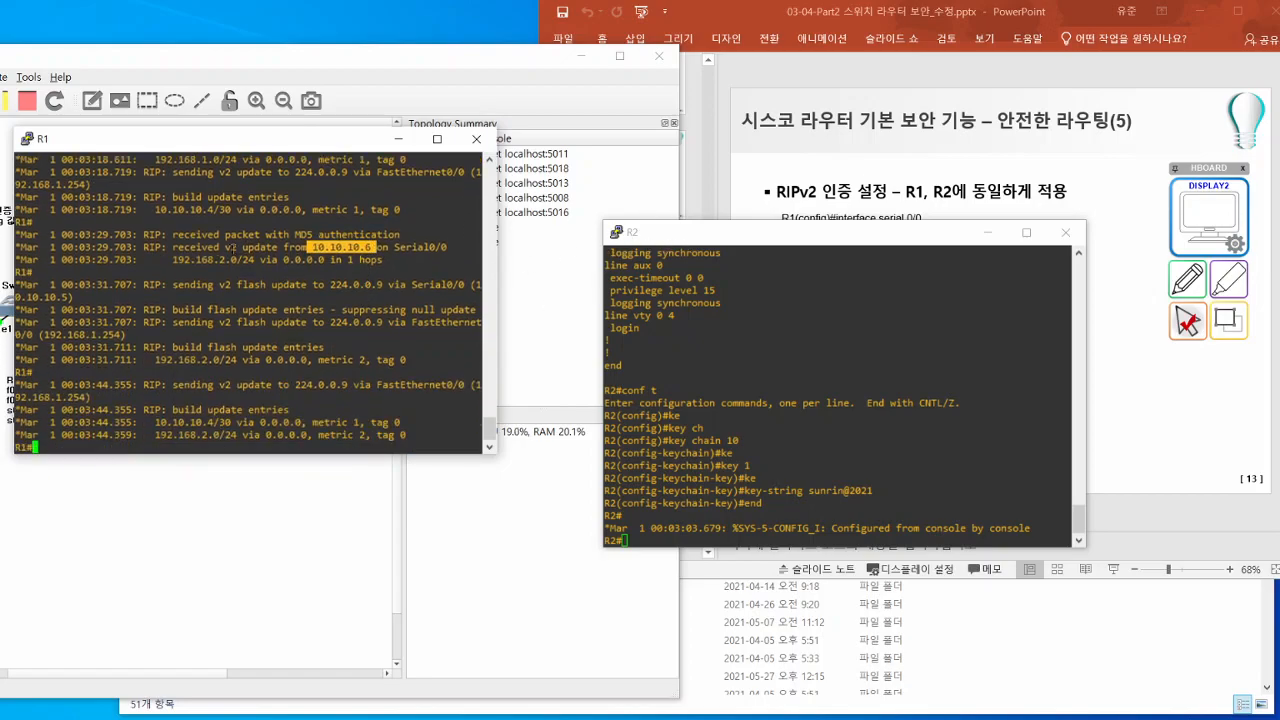
pyautogui.moveTo(172, 259); pyautogui.dragTo(480, 259)
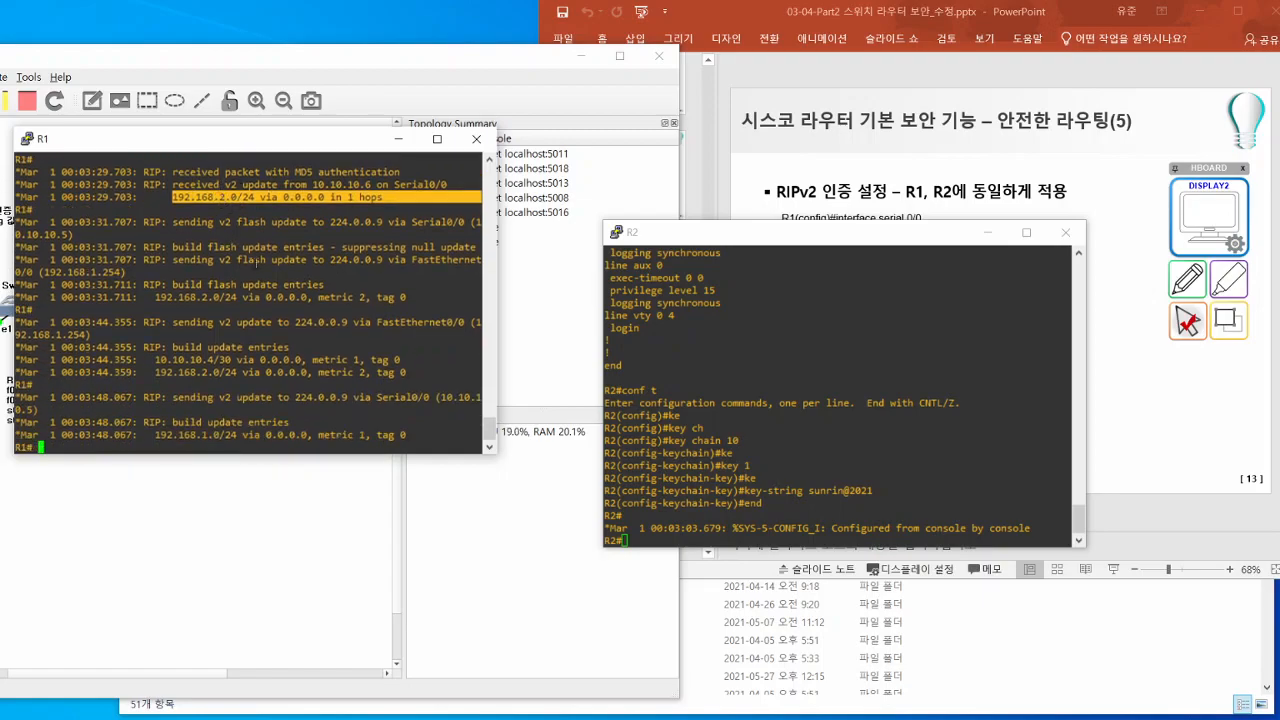
# - Display R1's routing table again with sh ip rou and highlight the RIP route to 192.168.2.0/24
pyautogui.write('sh ip rou')
pyautogui.press('Return')
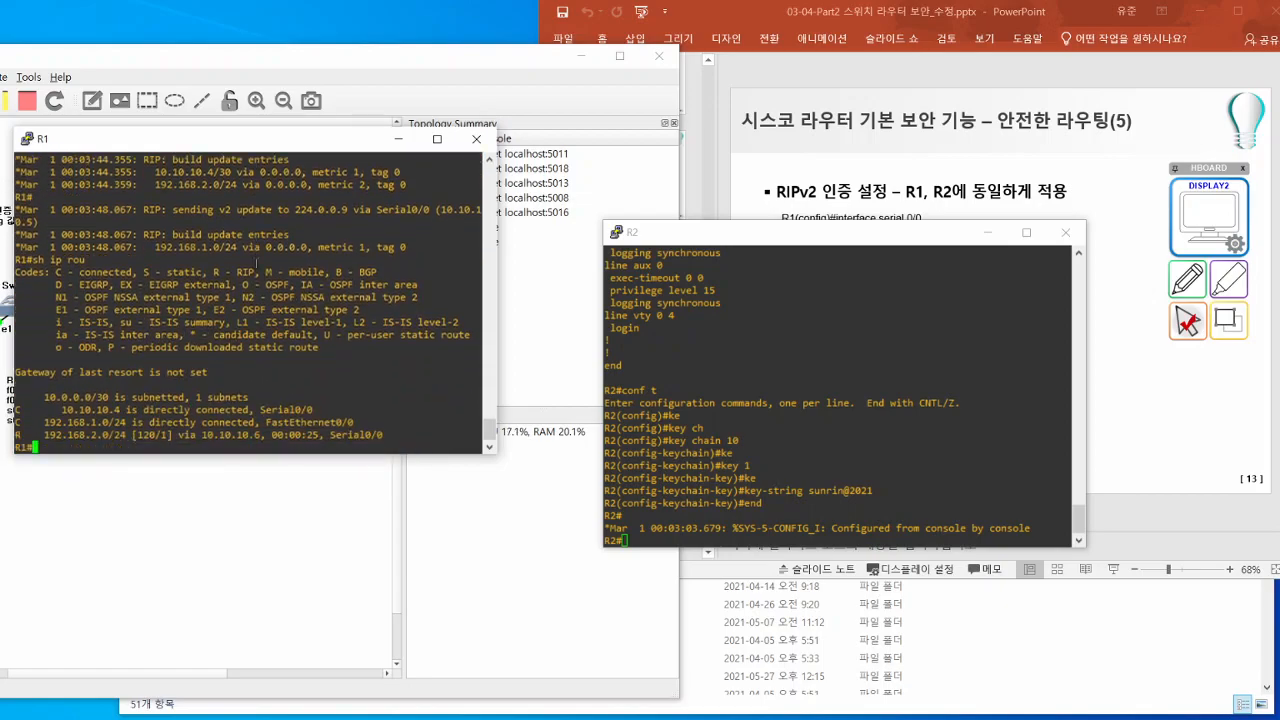
pyautogui.tripleClick(37, 434)
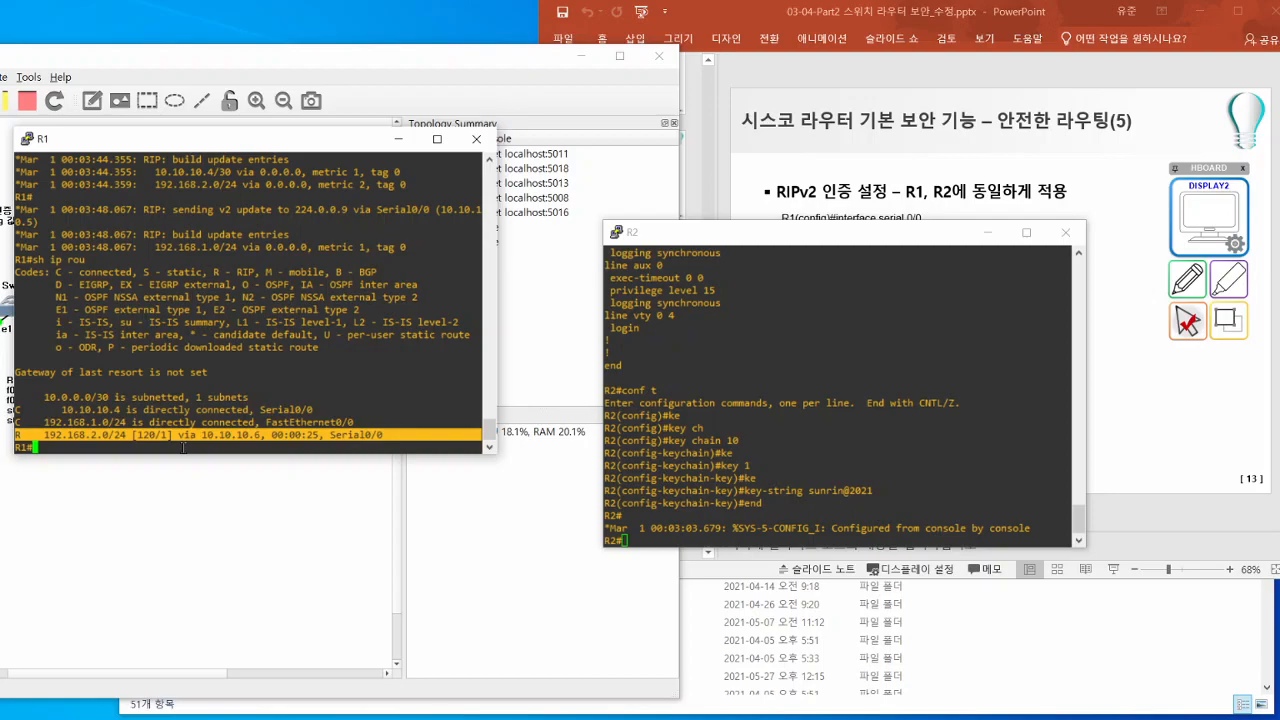
# - Display R2's routing table with sh ip rout to check for the RIP route learned from R1
pyautogui.click(737, 449)
pyautogui.write('sh i')
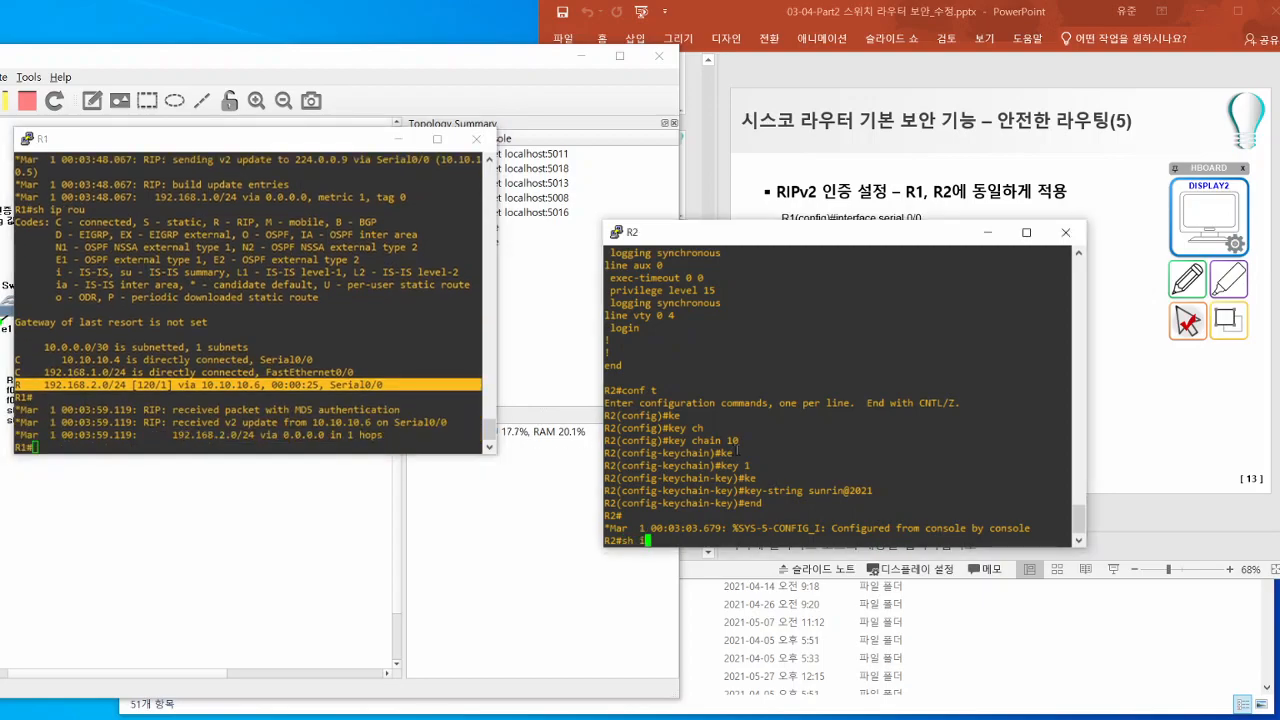
pyautogui.write('p rout')
pyautogui.press('Return')
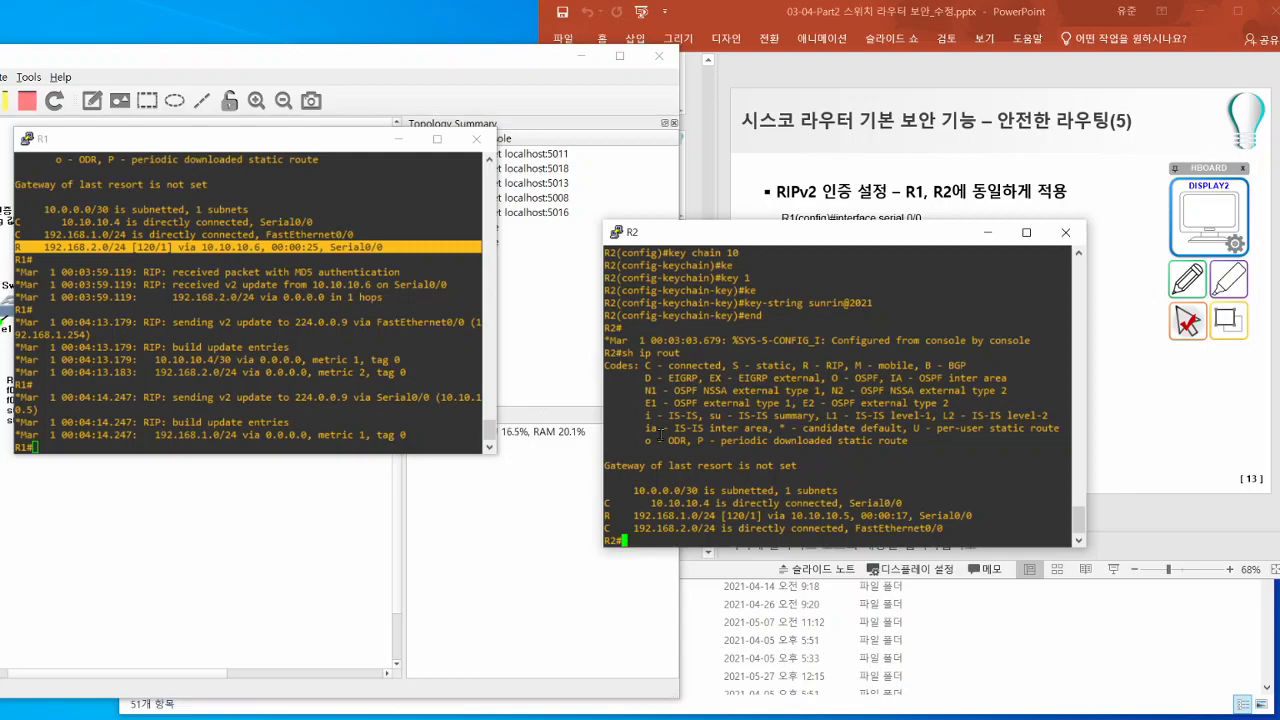
# - Switch to PowerPoint and bring up slide 14 on EIGRP authentication settings for R1 and R2
pyautogui.click(1191, 448)
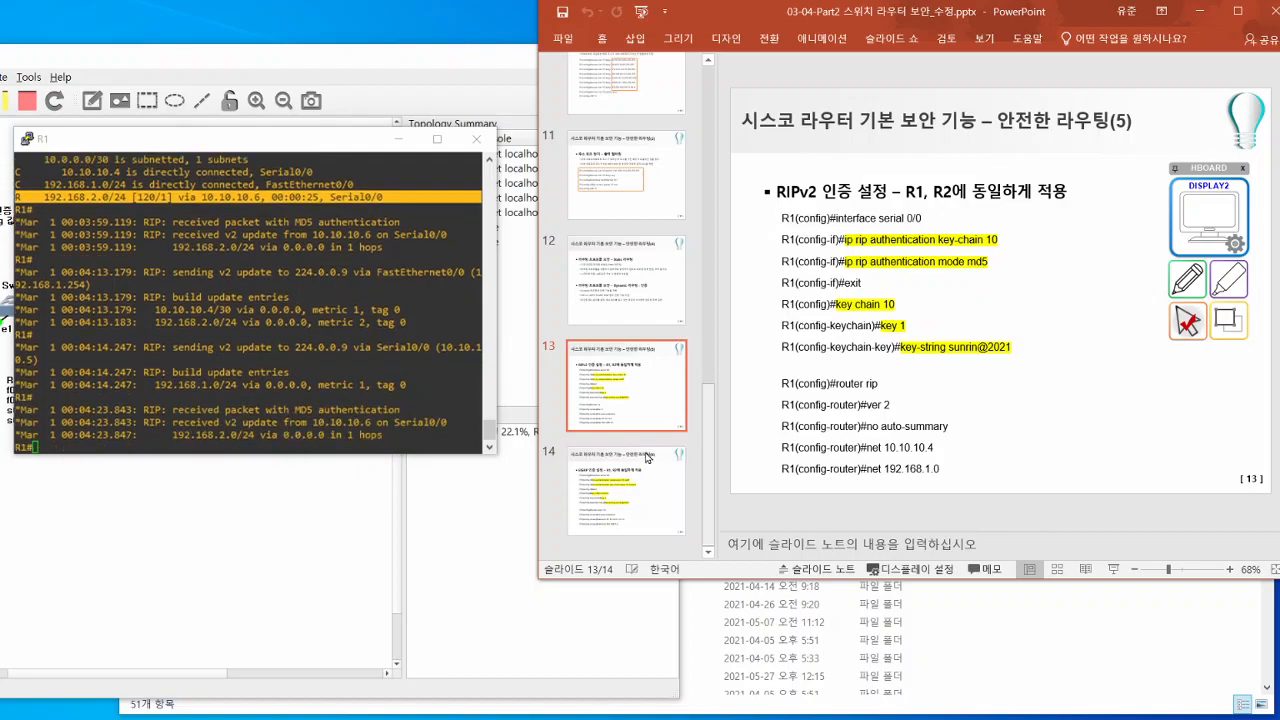
pyautogui.click(640, 500)
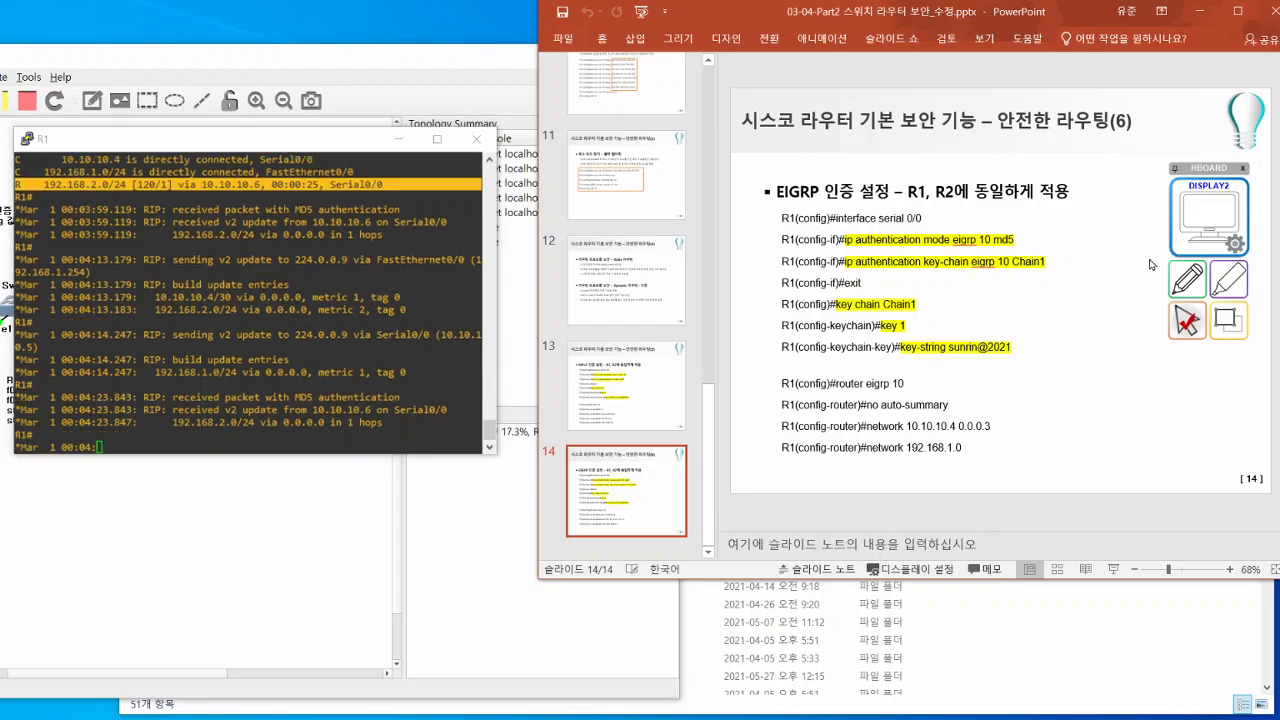
# - Switch to GNS3, move its window fully into view and stop all devices of the RIP project
pyautogui.click(441, 58)
pyautogui.moveTo(393, 57); pyautogui.dragTo(737, 35)
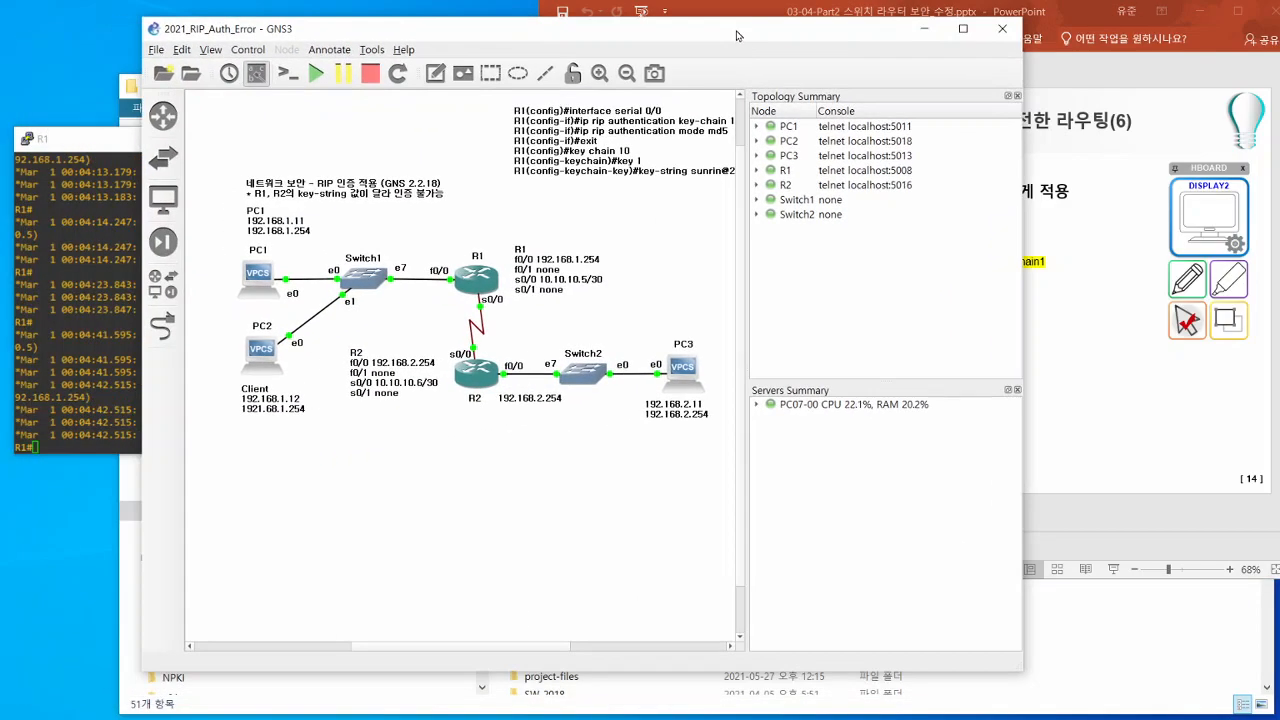
pyautogui.click(370, 73)
pyautogui.click(598, 377)
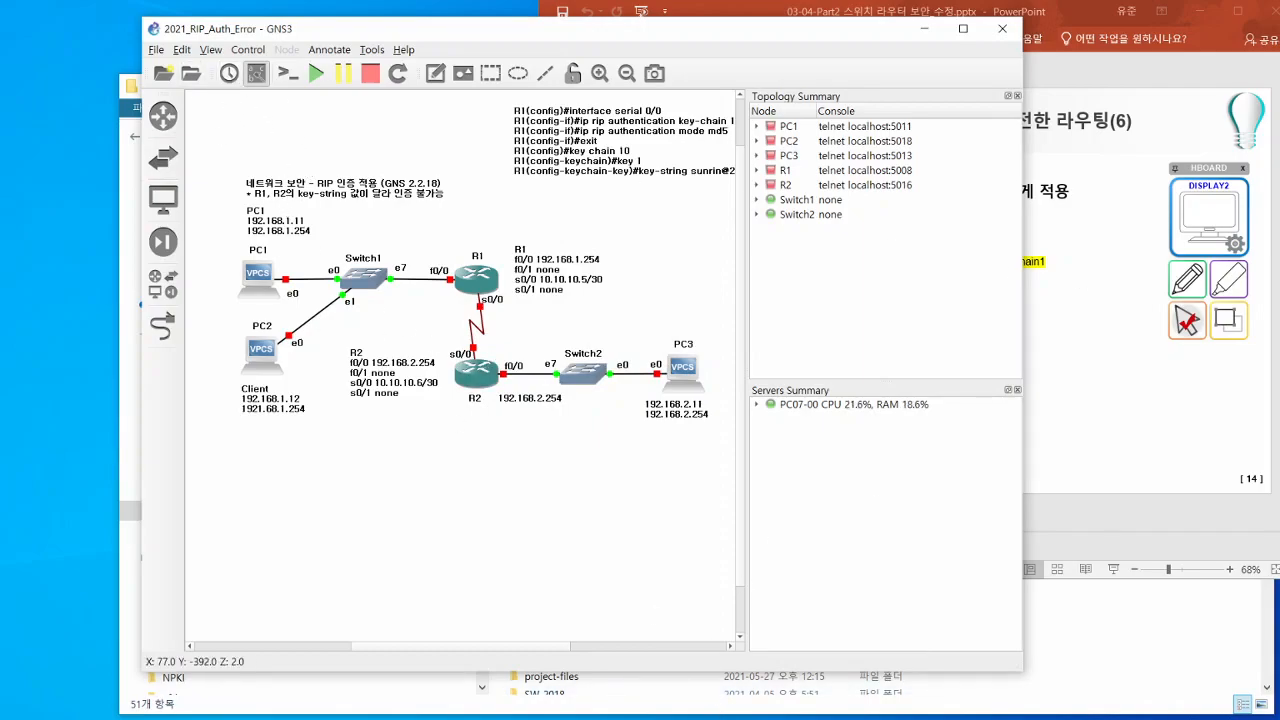
# - Inspect the authentication data and route entry of RIPv2 packet 81 in Wireshark and close the packet and capture windows
pyautogui.hotkey('alt', 'Tab')
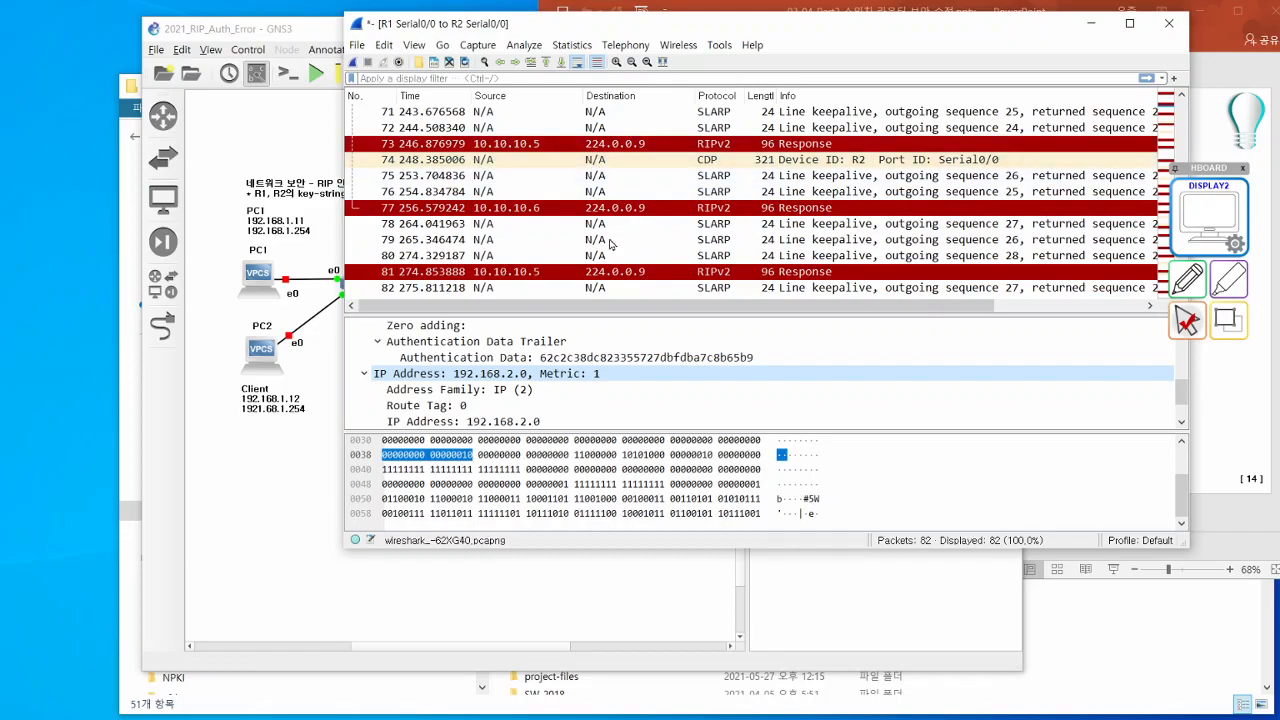
pyautogui.doubleClick(540, 274)
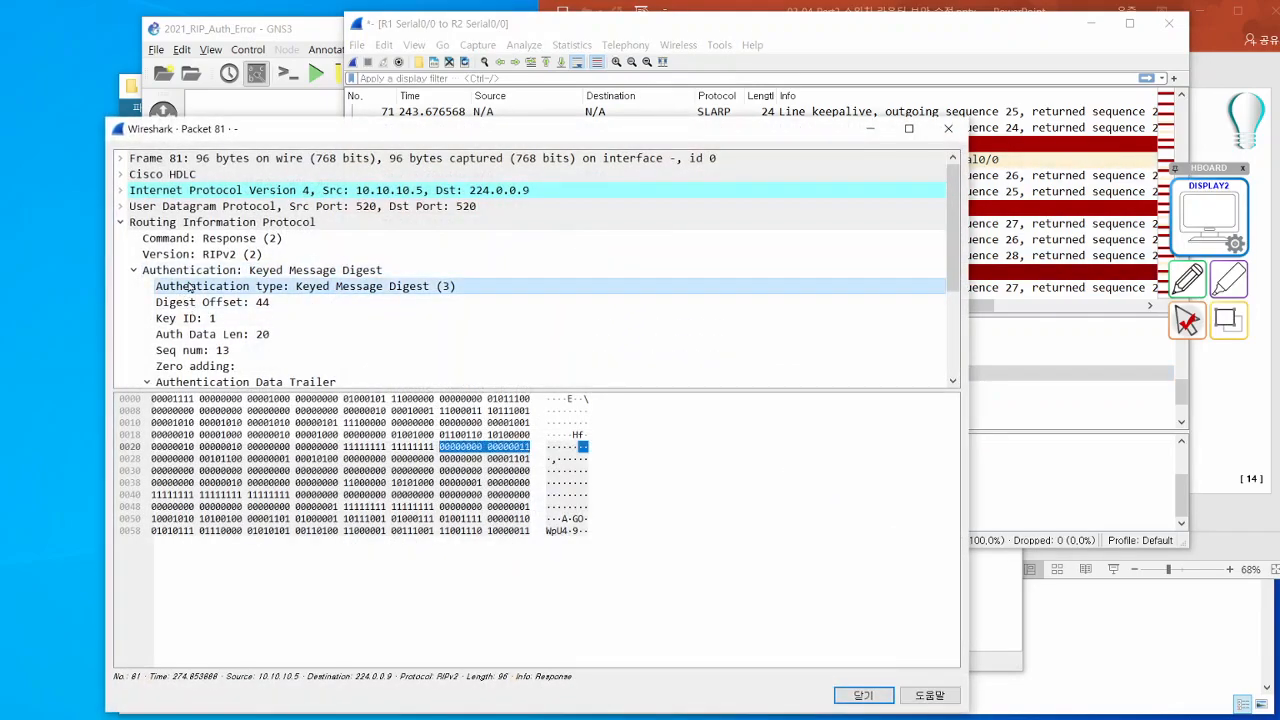
pyautogui.scroll(-3, 350, 280)
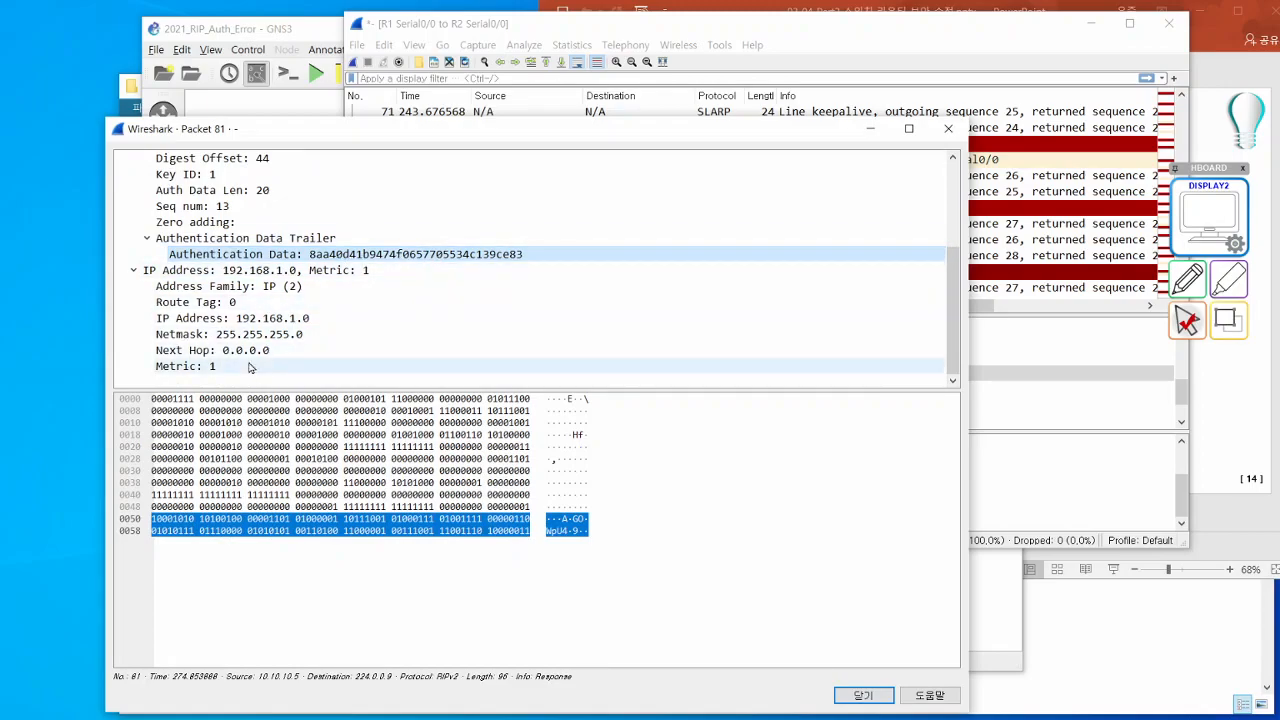
pyautogui.click(948, 128)
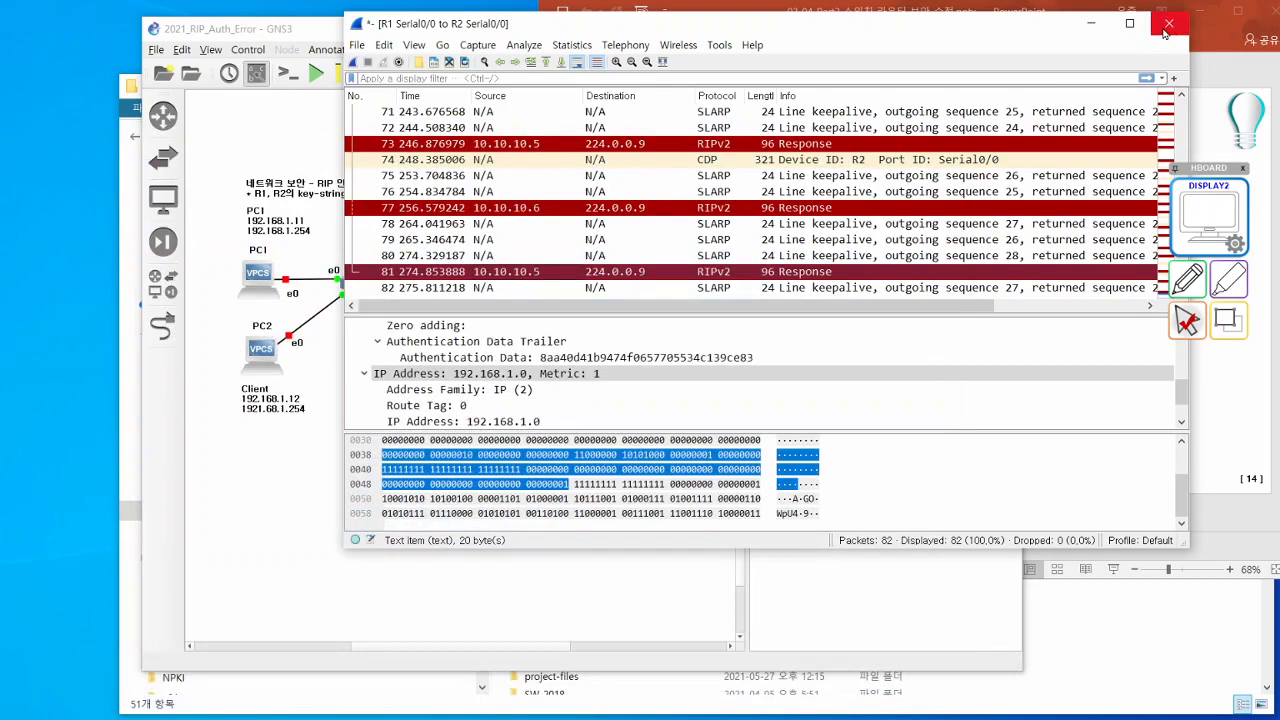
pyautogui.click(1168, 23)
pyautogui.click(674, 385)
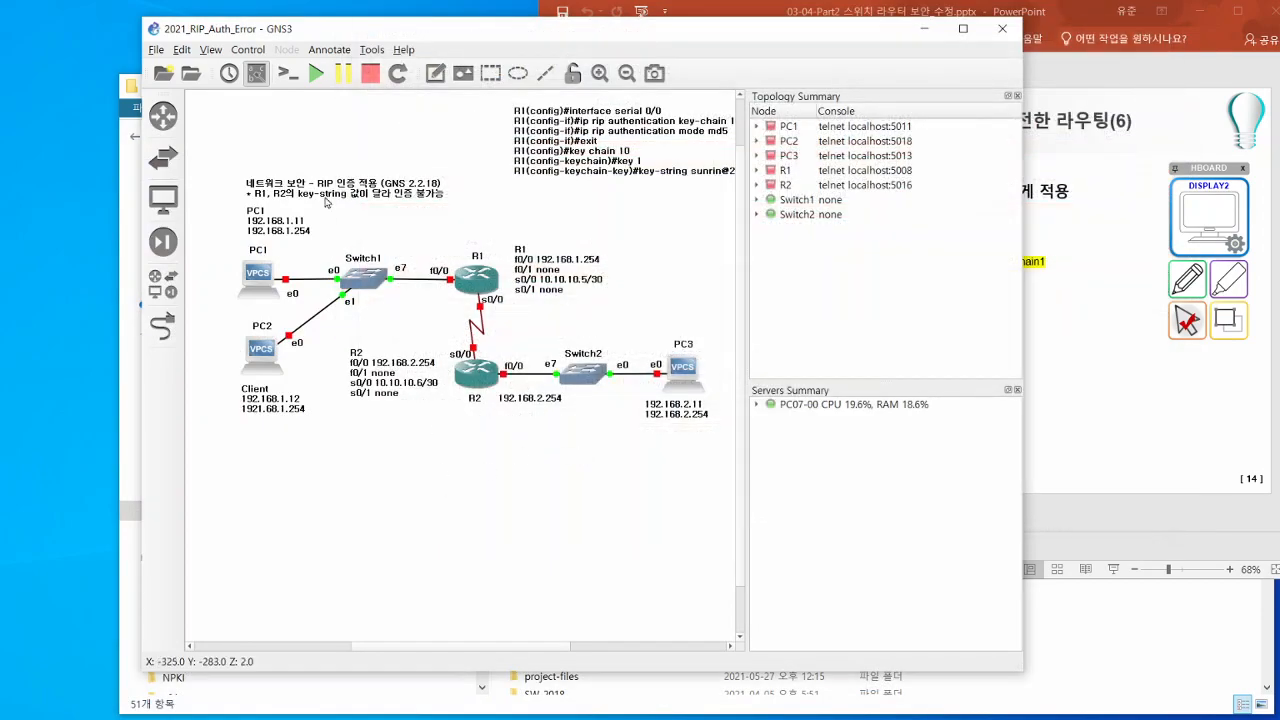
pyautogui.click(190, 73)
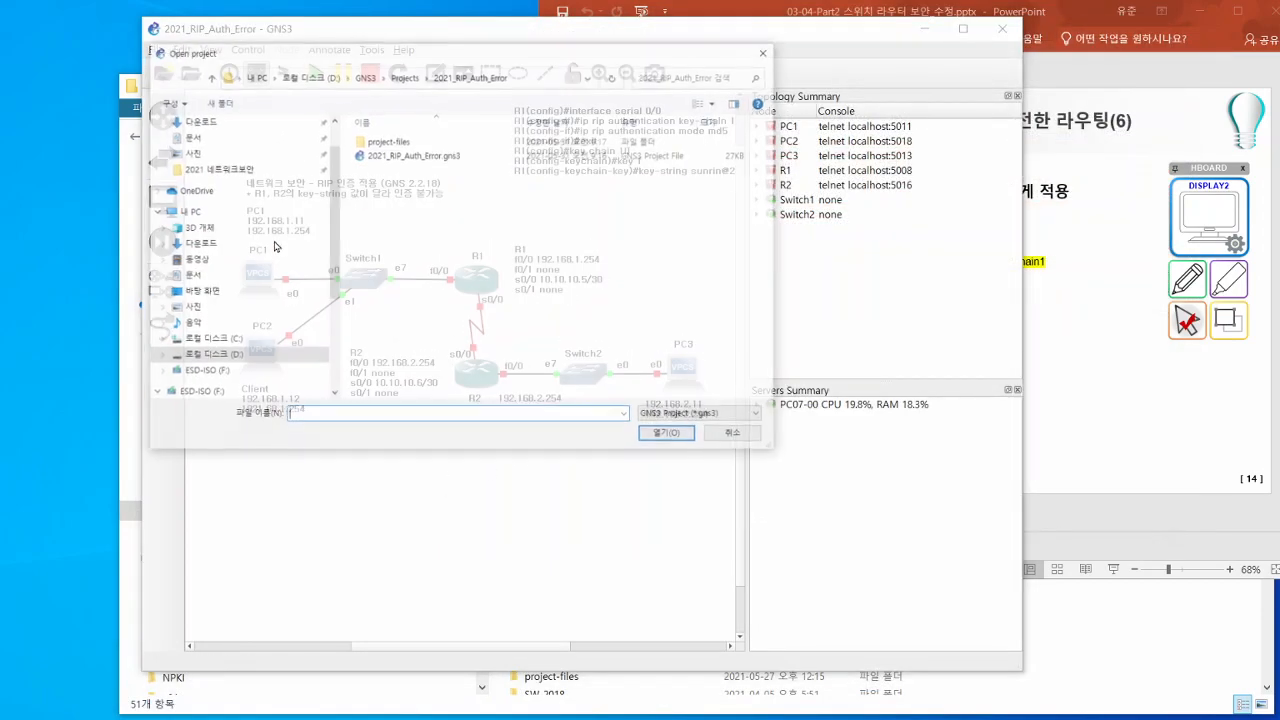
pyautogui.click(402, 76)
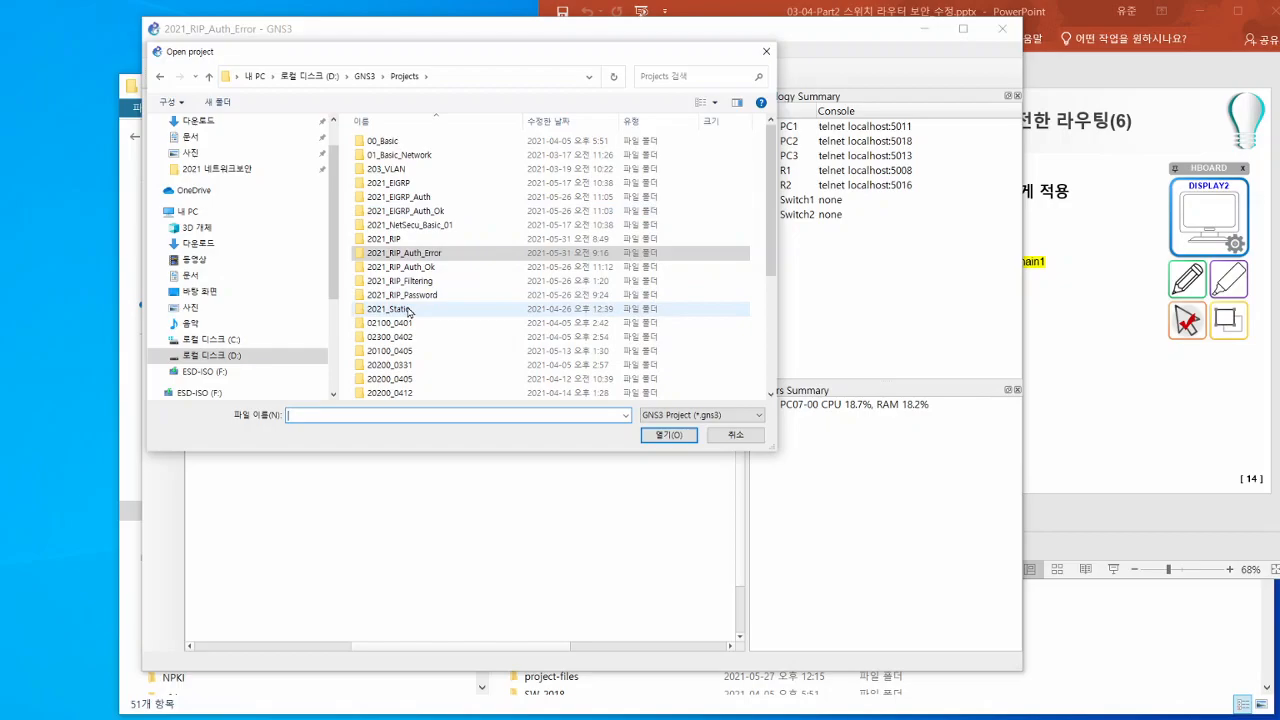
pyautogui.scroll(-5, 407, 311)
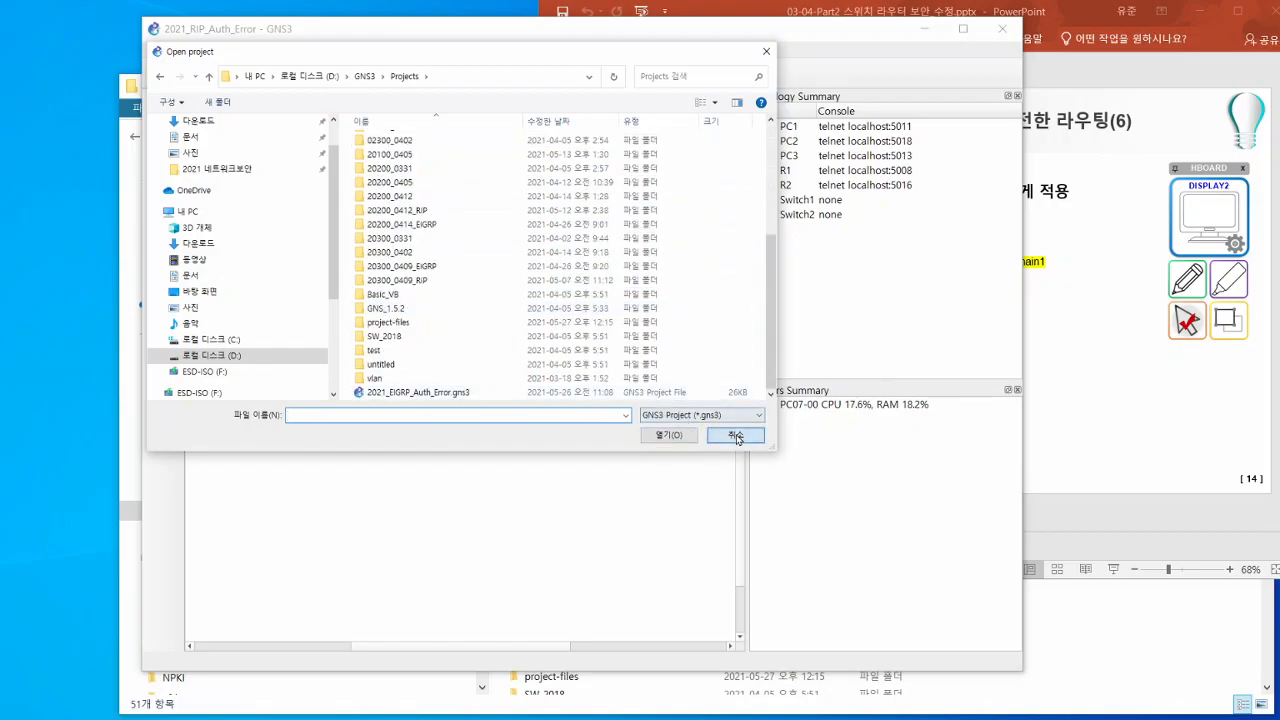
pyautogui.click(737, 437)
# - Switch to File Explorer and extract 2021_EIGRP_Auth_Error.zip from the Projects folder into a folder of the same name
pyautogui.hotkey('alt', 'Tab')
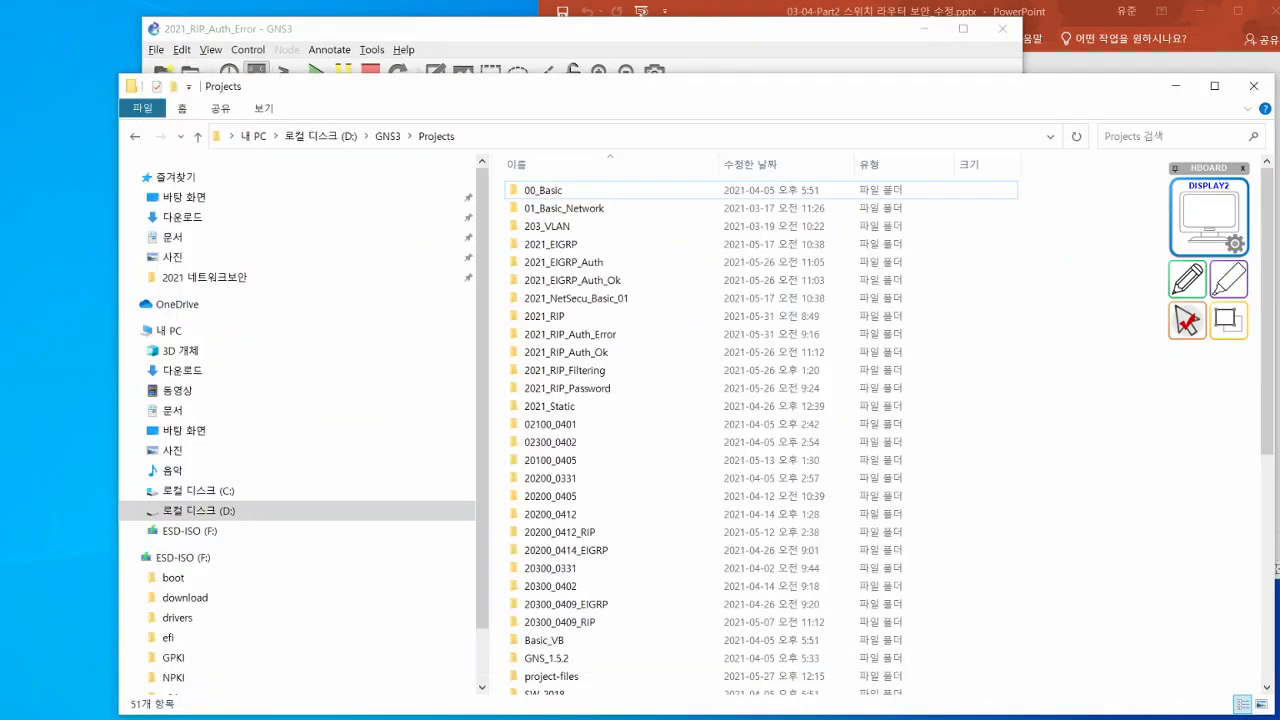
pyautogui.scroll(-8, 603, 299)
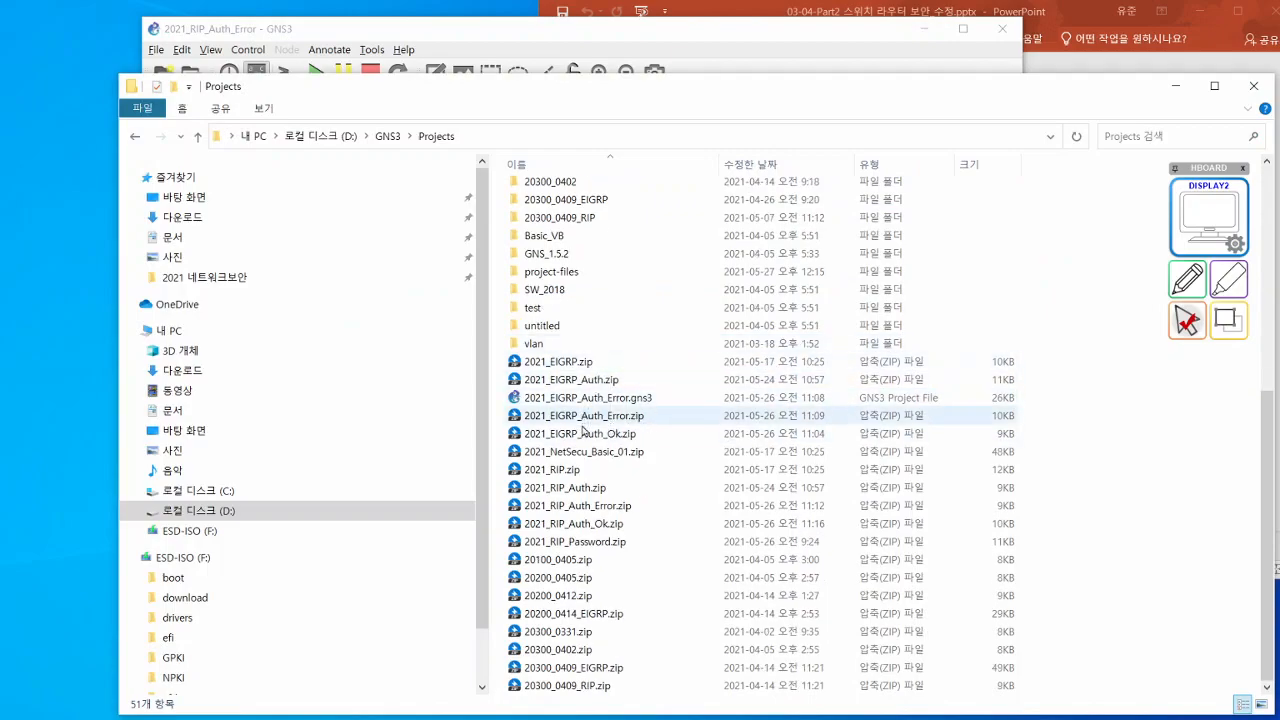
pyautogui.click(600, 398)
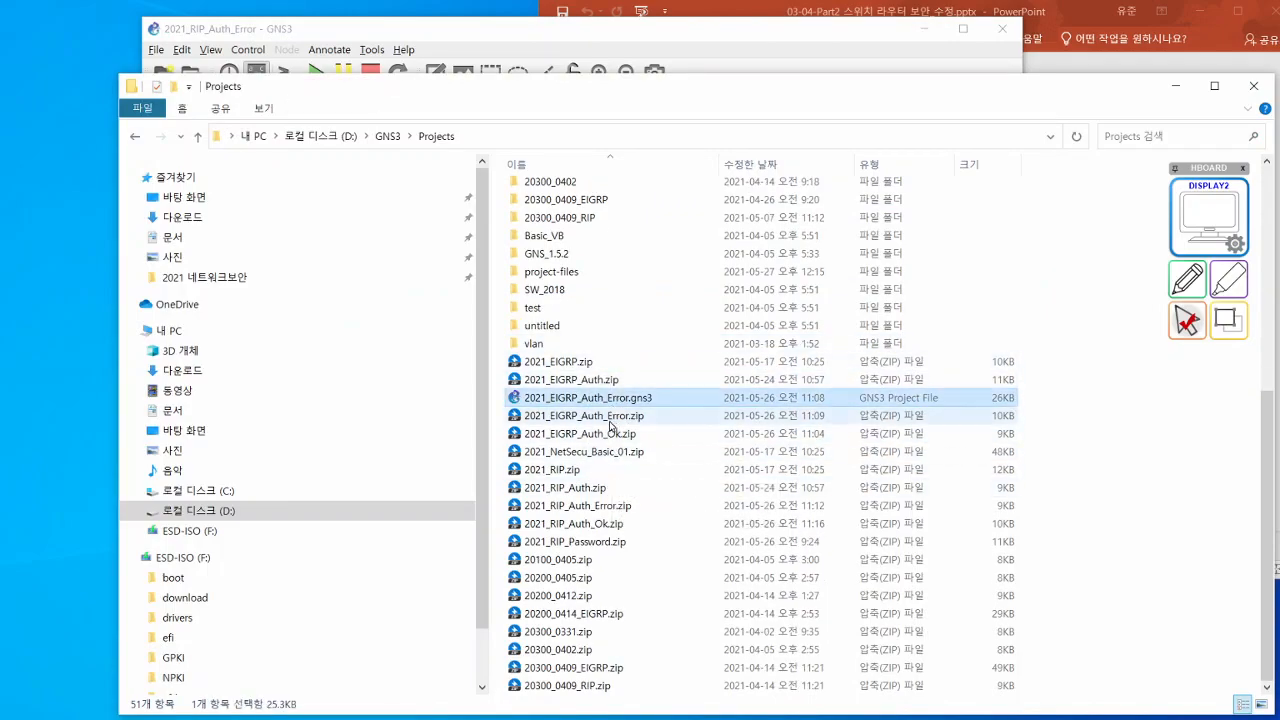
pyautogui.click(611, 417)
pyautogui.rightClick(610, 424)
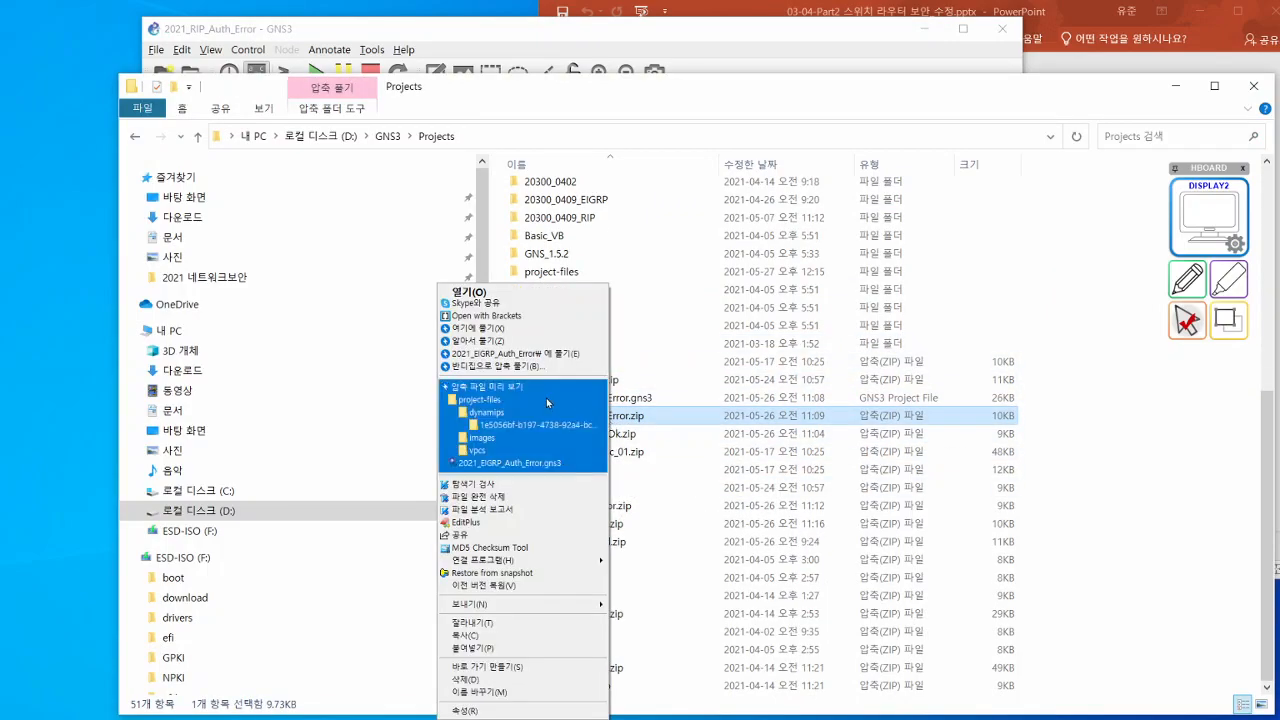
pyautogui.click(524, 355)
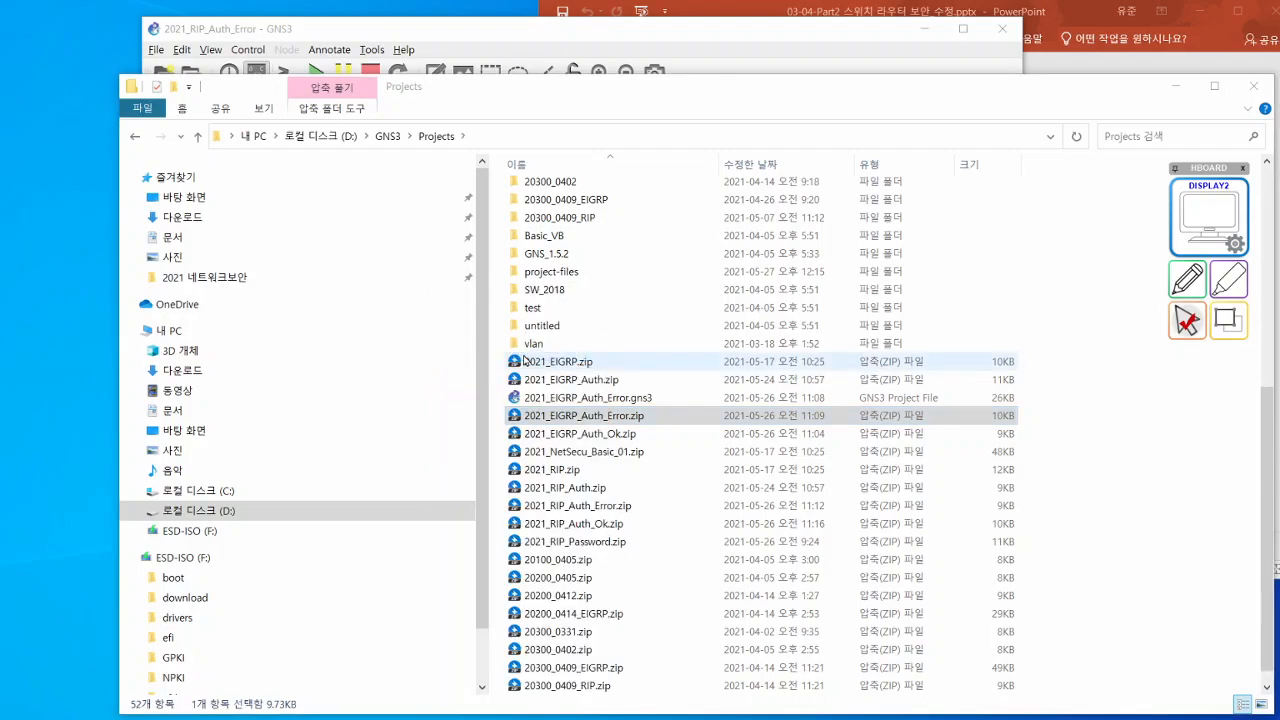
# - Switch to GNS3 and open the project file in the Projects subfolder 2021_EIGRP_Auth_Error
pyautogui.click(701, 34)
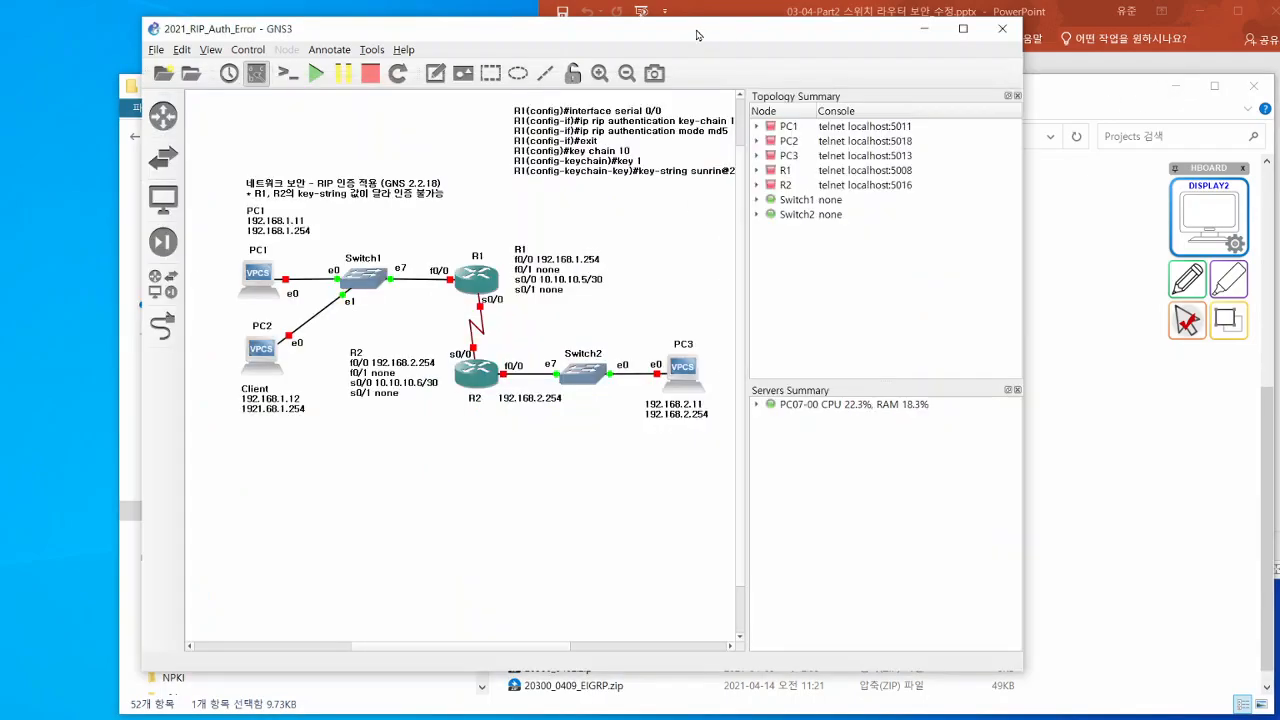
pyautogui.click(190, 73)
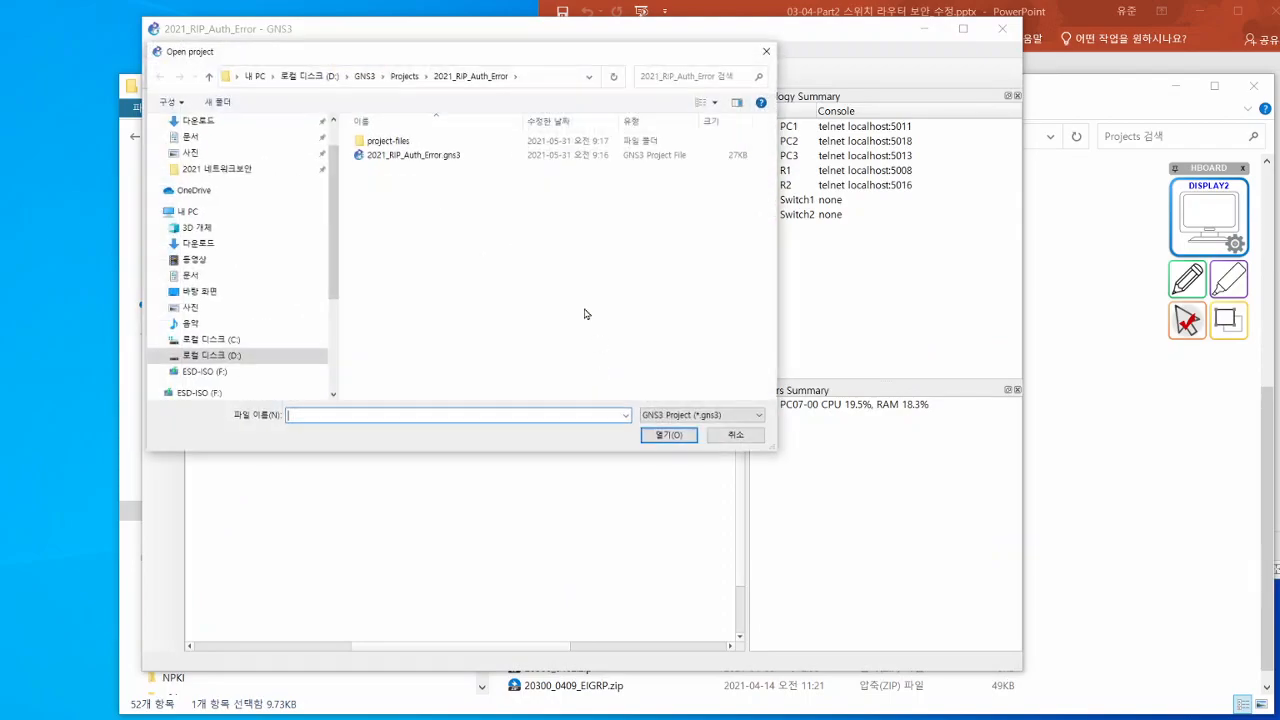
pyautogui.click(405, 77)
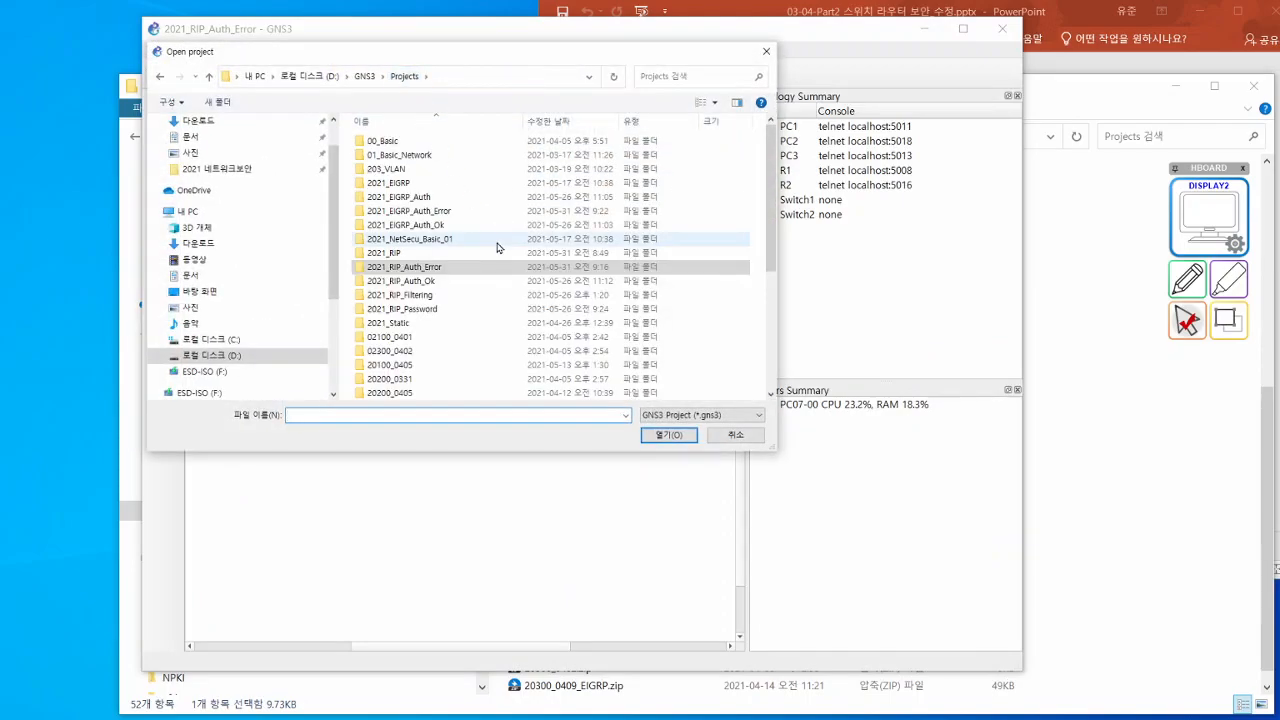
pyautogui.doubleClick(443, 211)
pyautogui.click(455, 158)
pyautogui.doubleClick(455, 158)
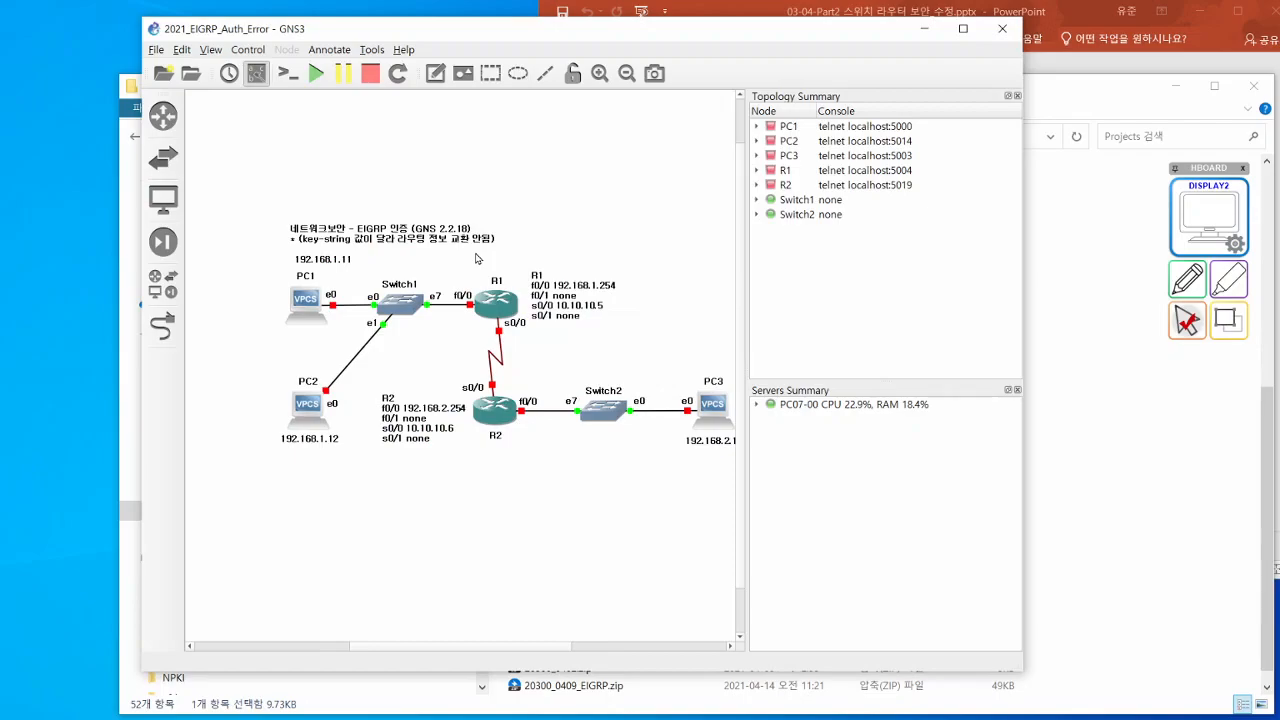
# - Start all devices of the EIGRP authentication topology and confirm the start
pyautogui.moveTo(463, 648); pyautogui.dragTo(483, 648)
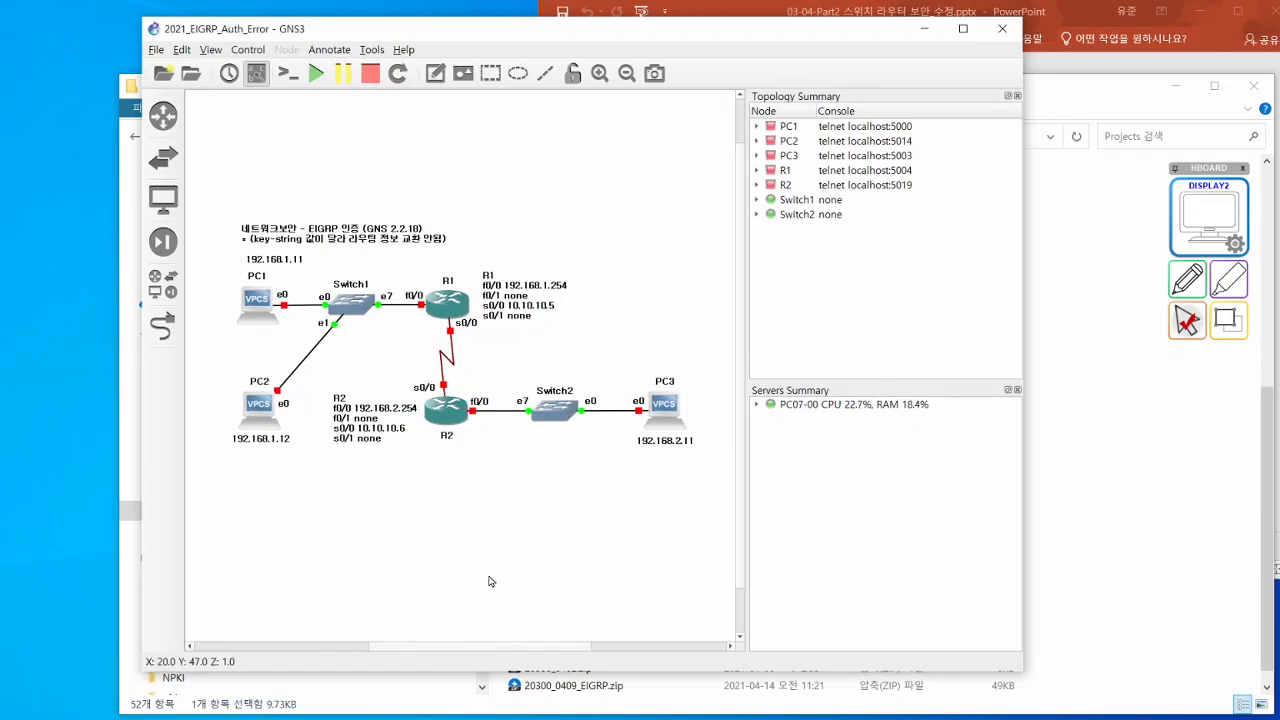
pyautogui.click(316, 73)
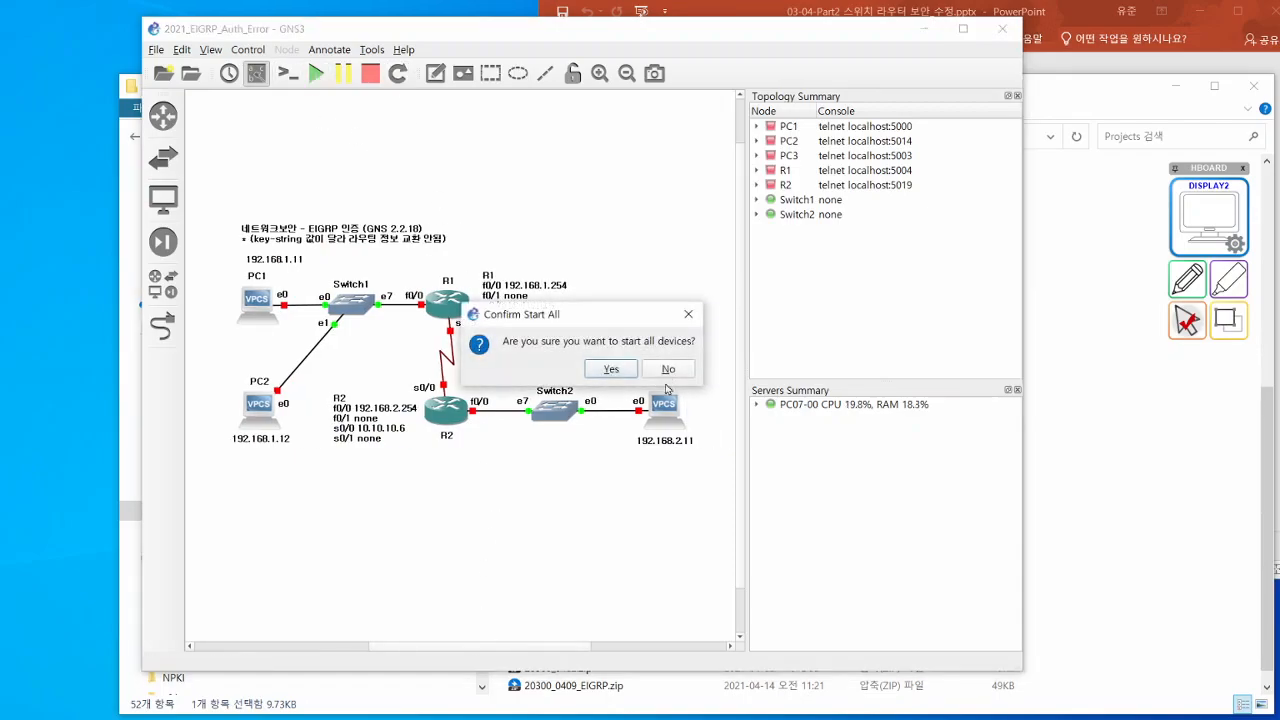
pyautogui.click(610, 369)
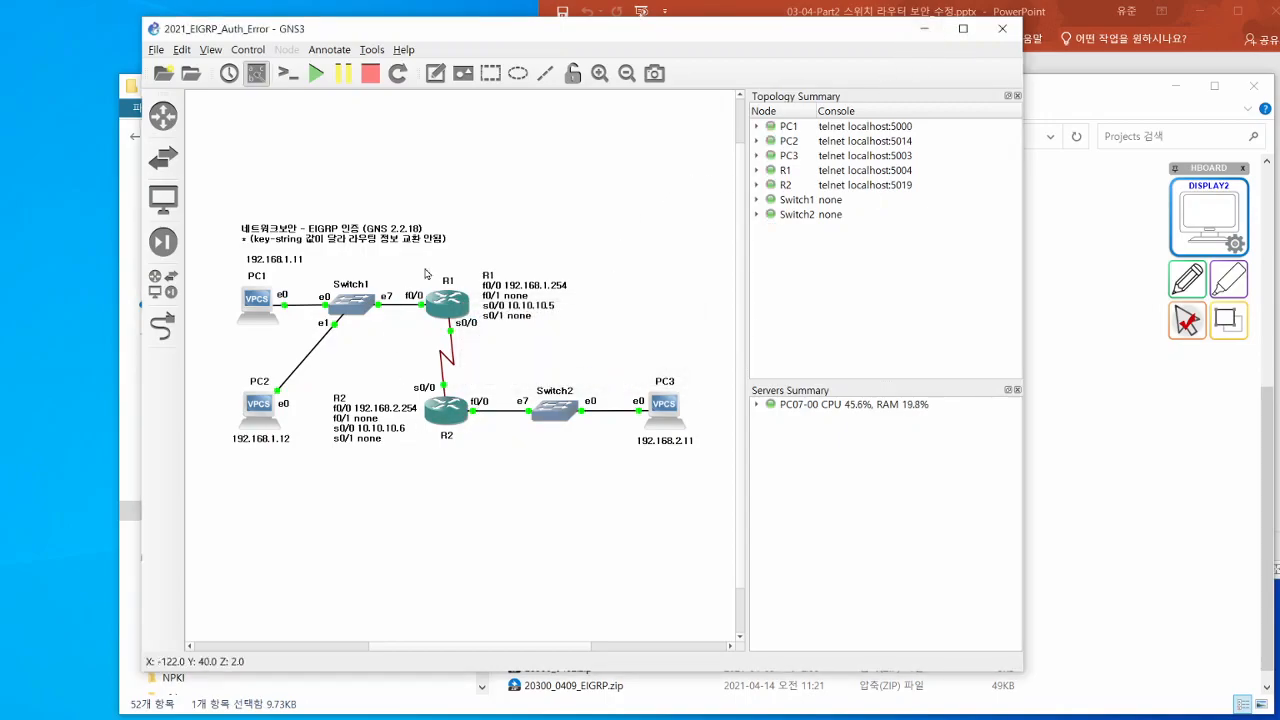
# - Open the consoles of R1 and R2 and place the R1 console above the R2 console
pyautogui.click(446, 305)
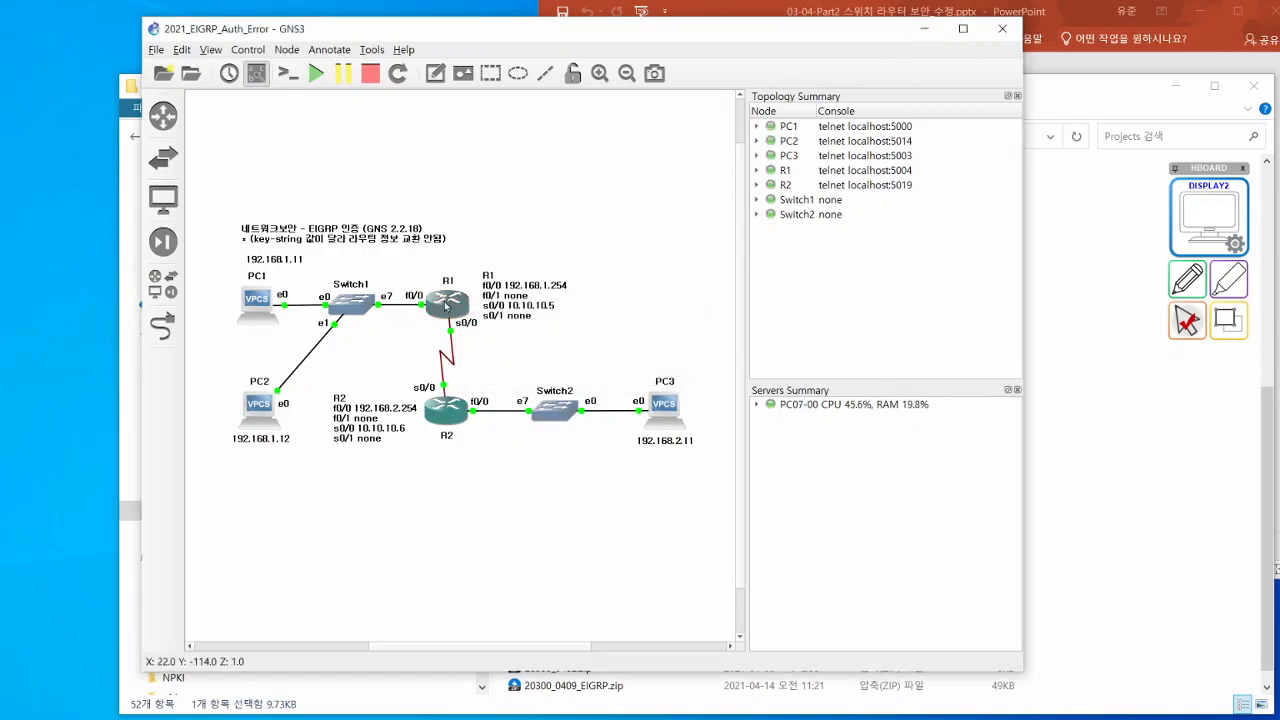
pyautogui.doubleClick(446, 410)
pyautogui.moveTo(560, 328); pyautogui.dragTo(436, 376)
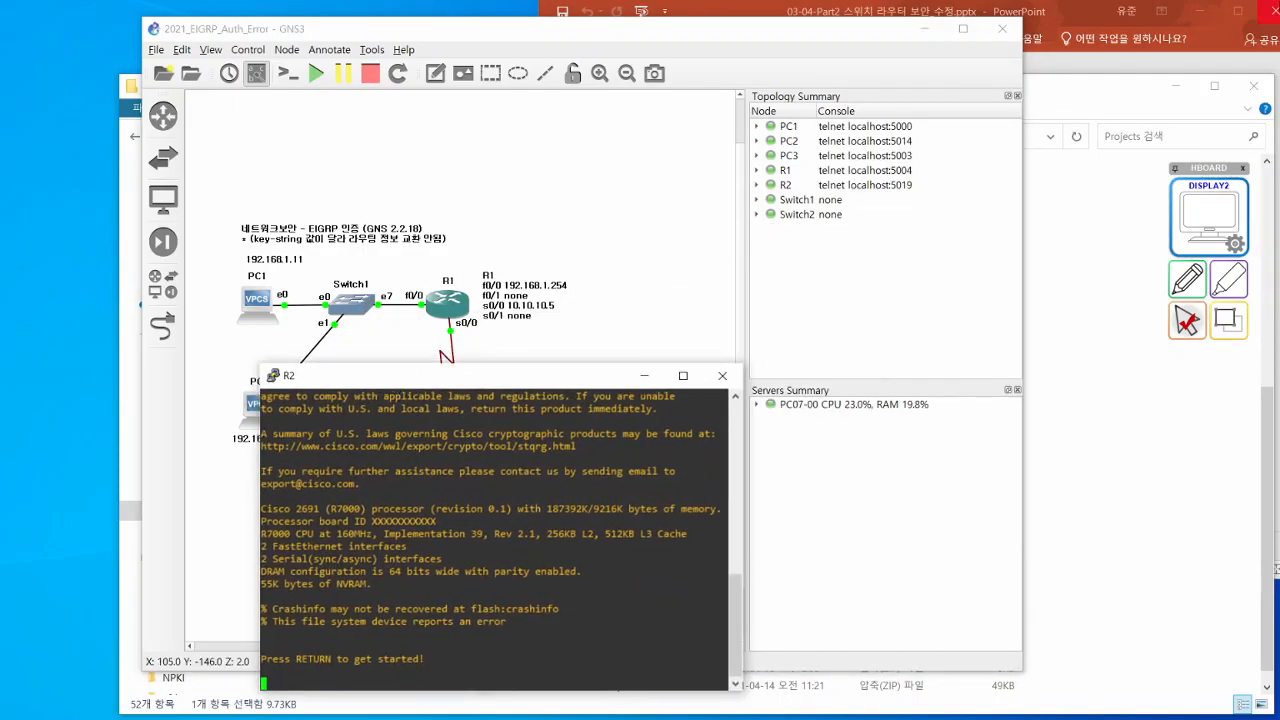
pyautogui.moveTo(1279, 92); pyautogui.dragTo(332, 50)
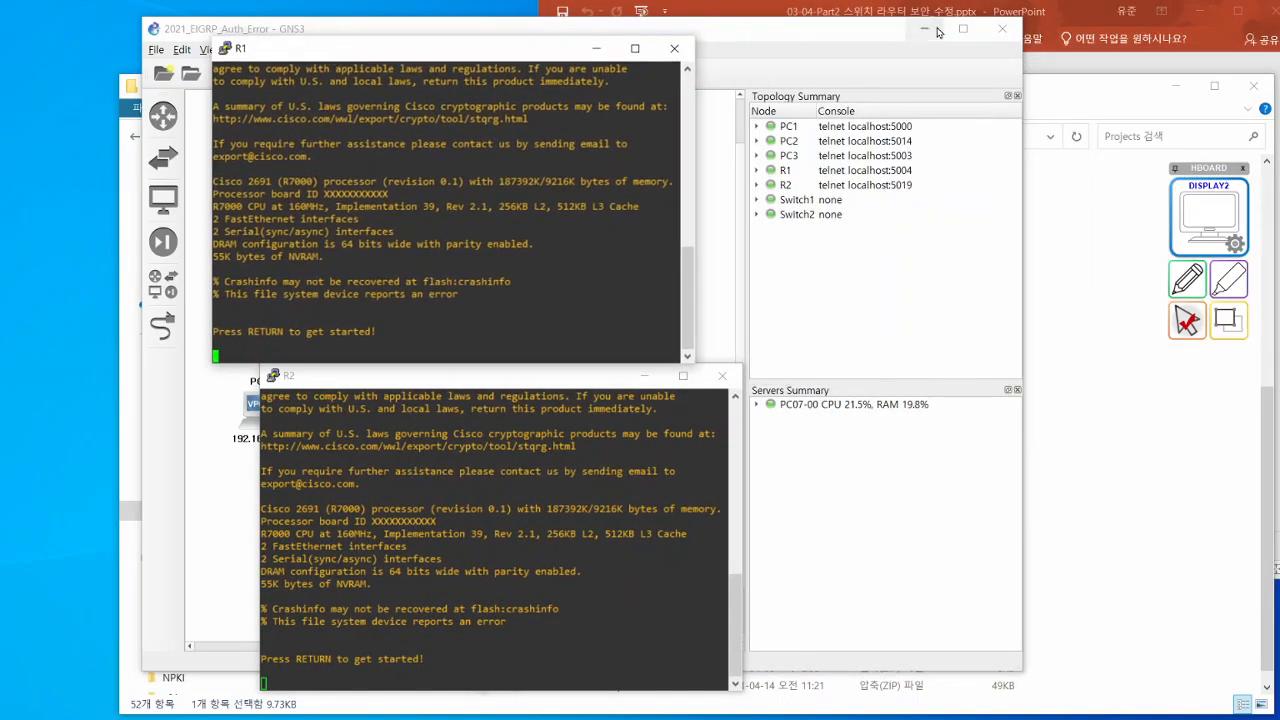
pyautogui.moveTo(500, 55); pyautogui.dragTo(350, 55)
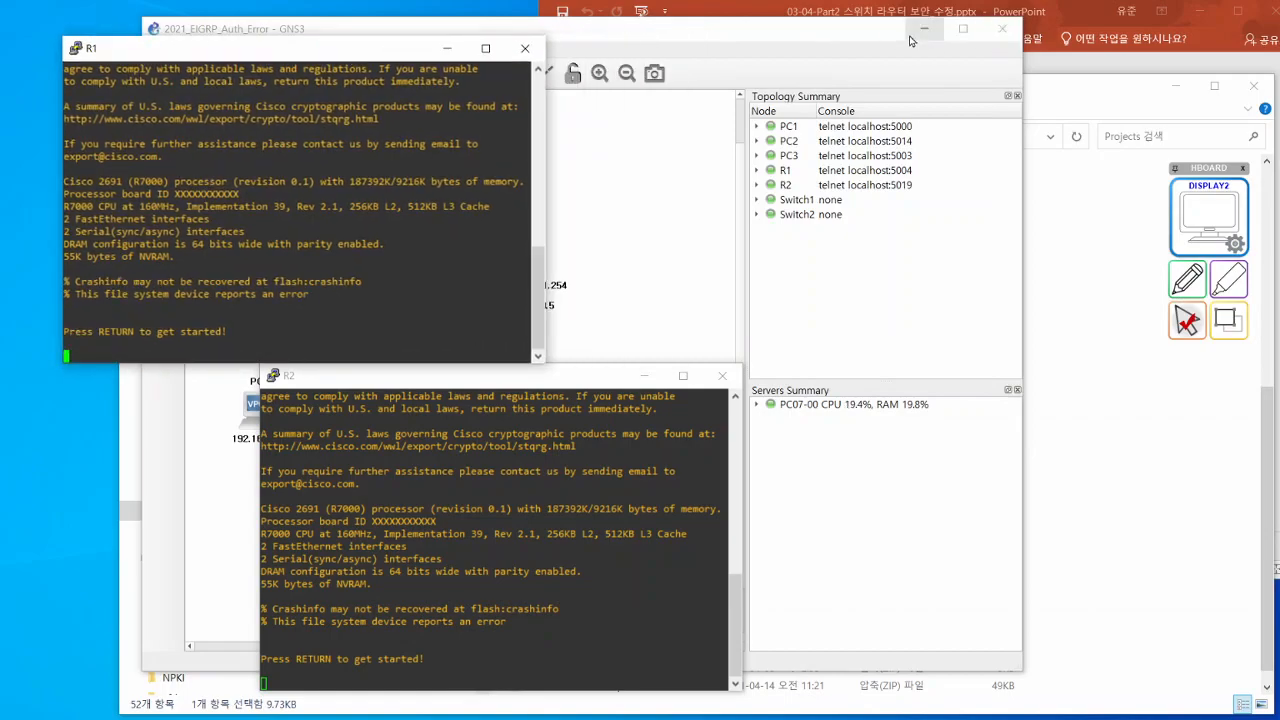
# - Minimize GNS3 and File Explorer and rearrange the R1 and R2 consoles so the EIGRP commands on the slide stay readable
pyautogui.click(923, 28)
pyautogui.click(1176, 86)
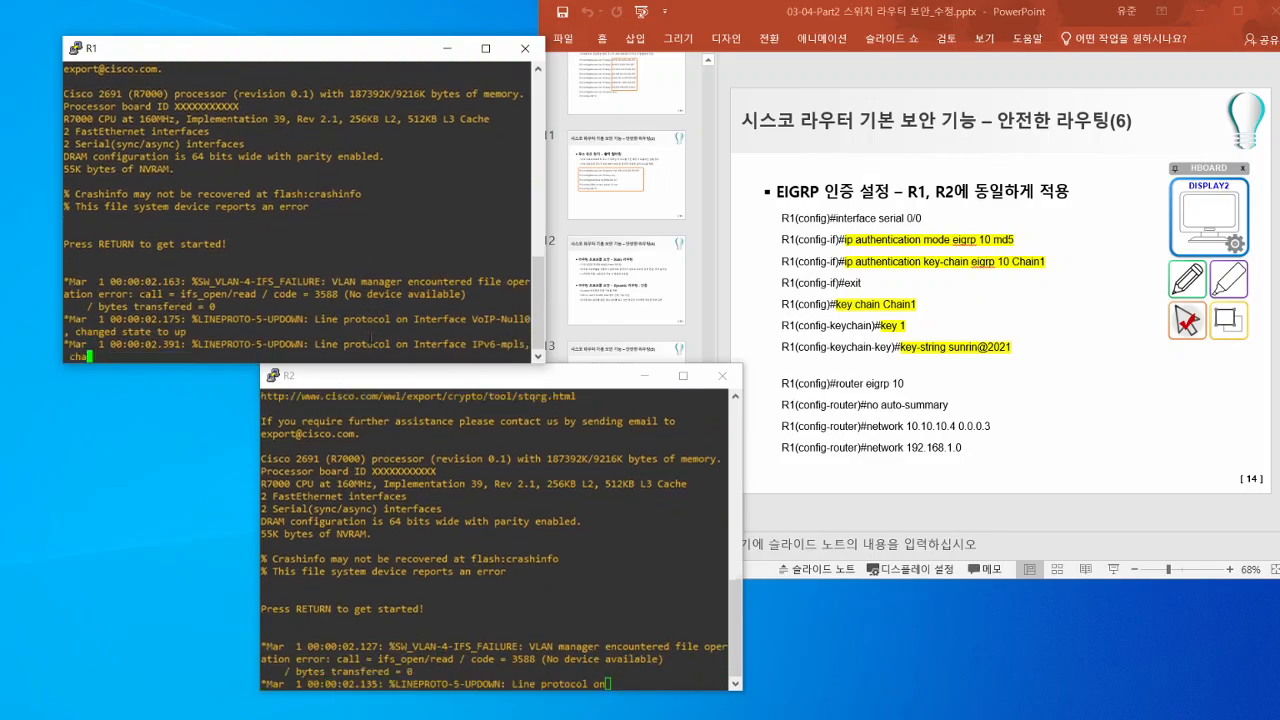
pyautogui.moveTo(317, 62); pyautogui.dragTo(267, 42)
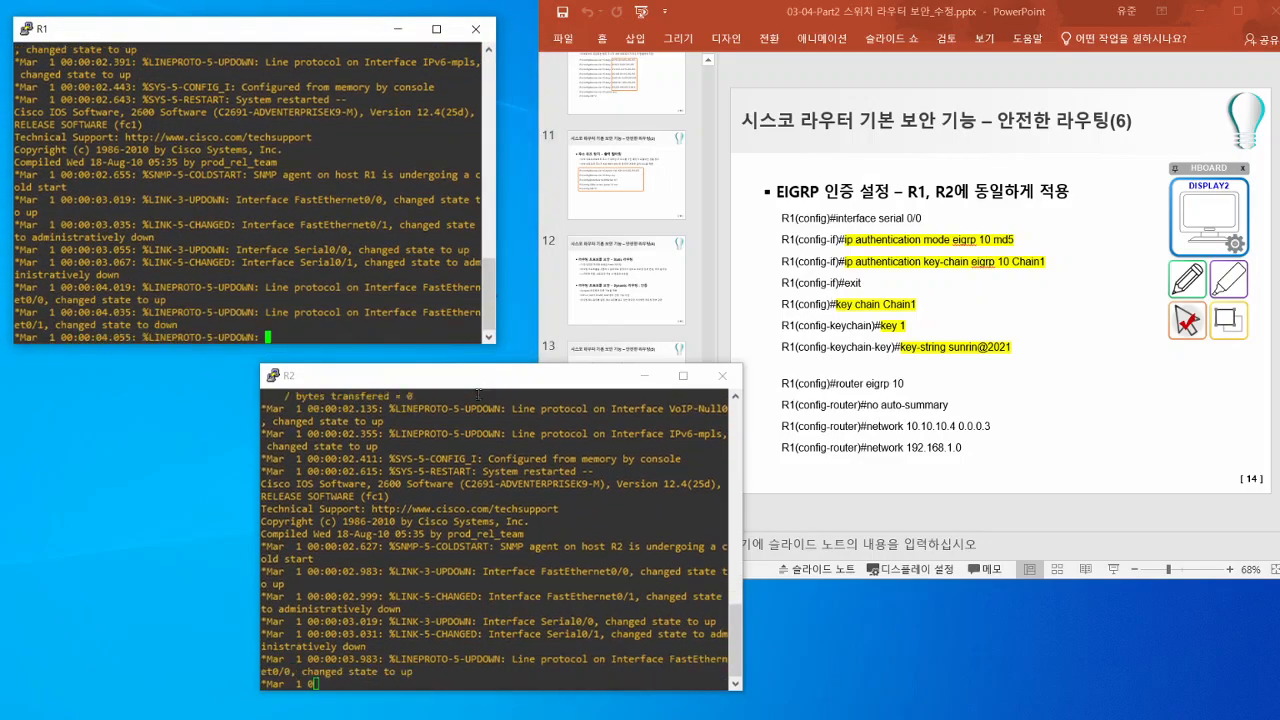
pyautogui.moveTo(469, 375); pyautogui.dragTo(499, 202)
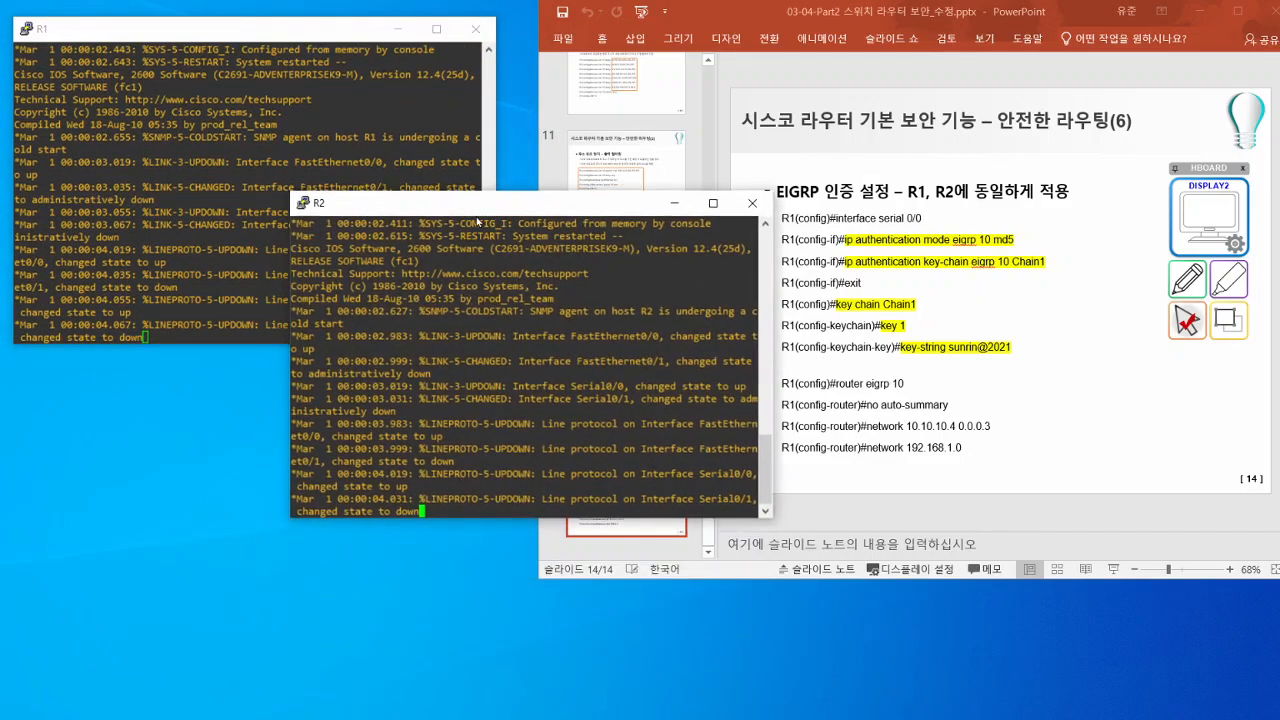
# - Switch to GNS3, start a Cisco HDLC packet capture on the R1–R2 serial link, and minimize GNS3
pyautogui.hotkey('alt', 'Tab')
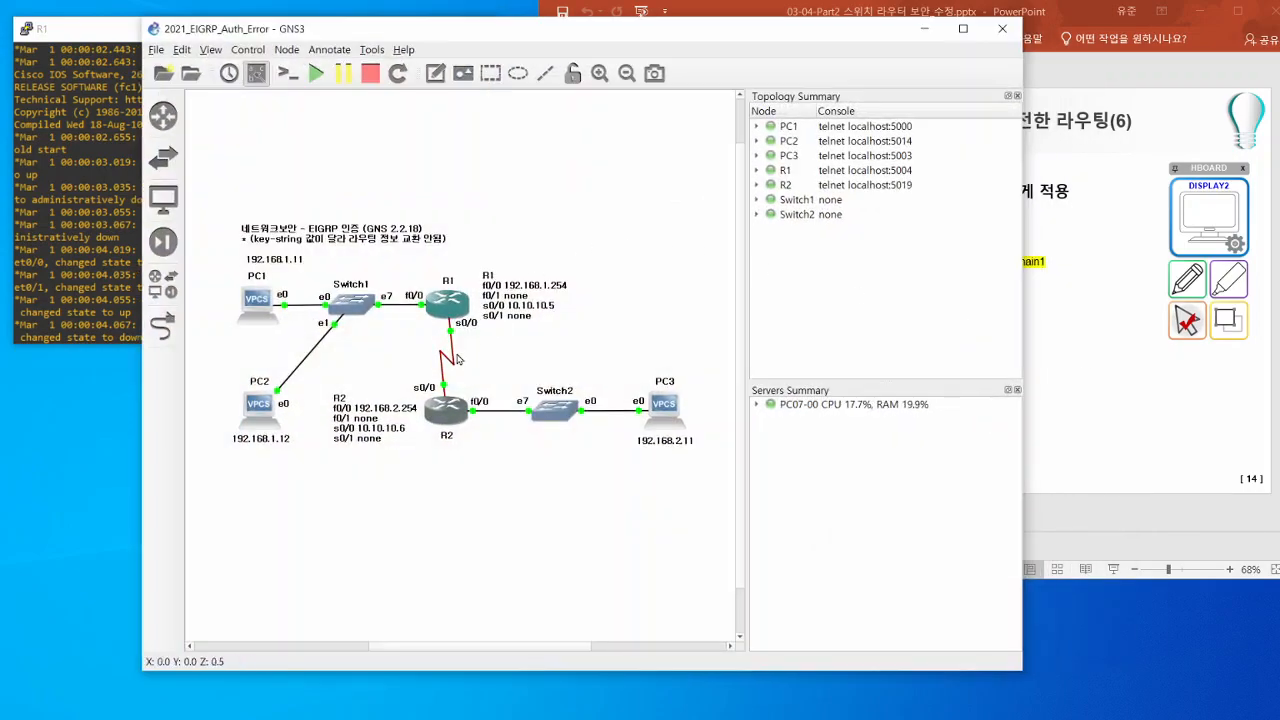
pyautogui.rightClick(450, 354)
pyautogui.click(472, 363)
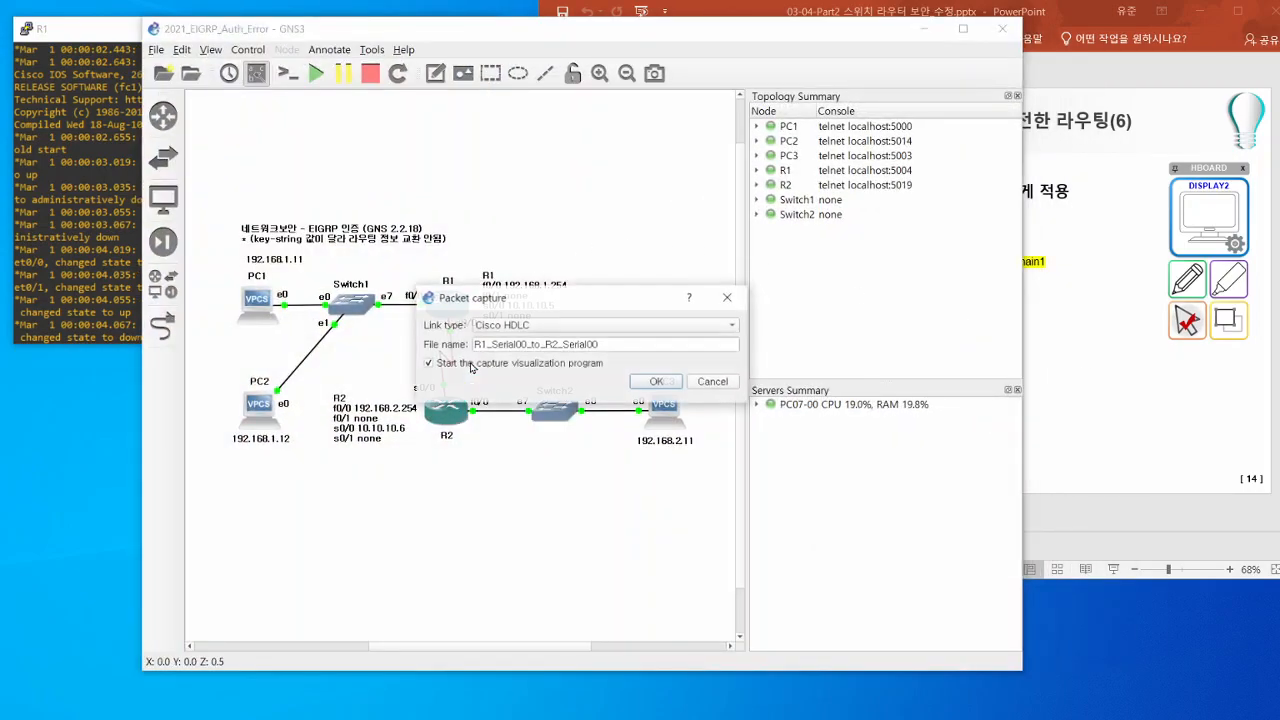
pyautogui.click(652, 382)
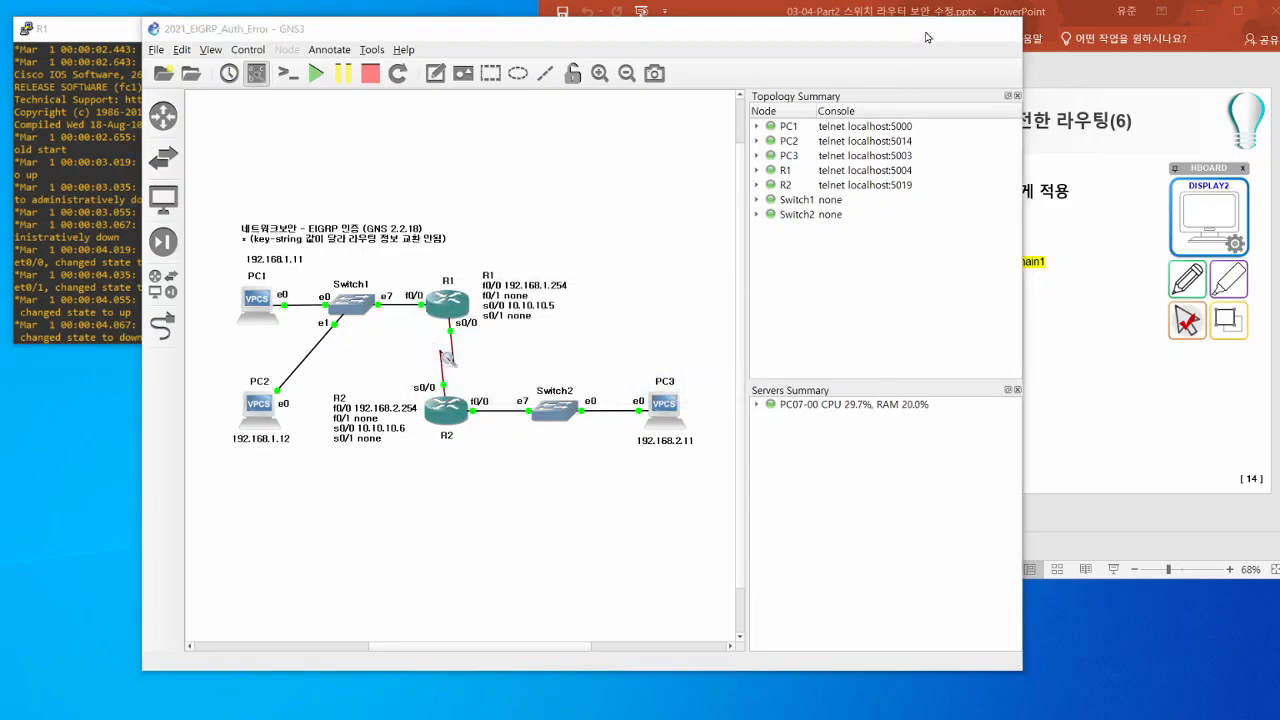
pyautogui.click(926, 34)
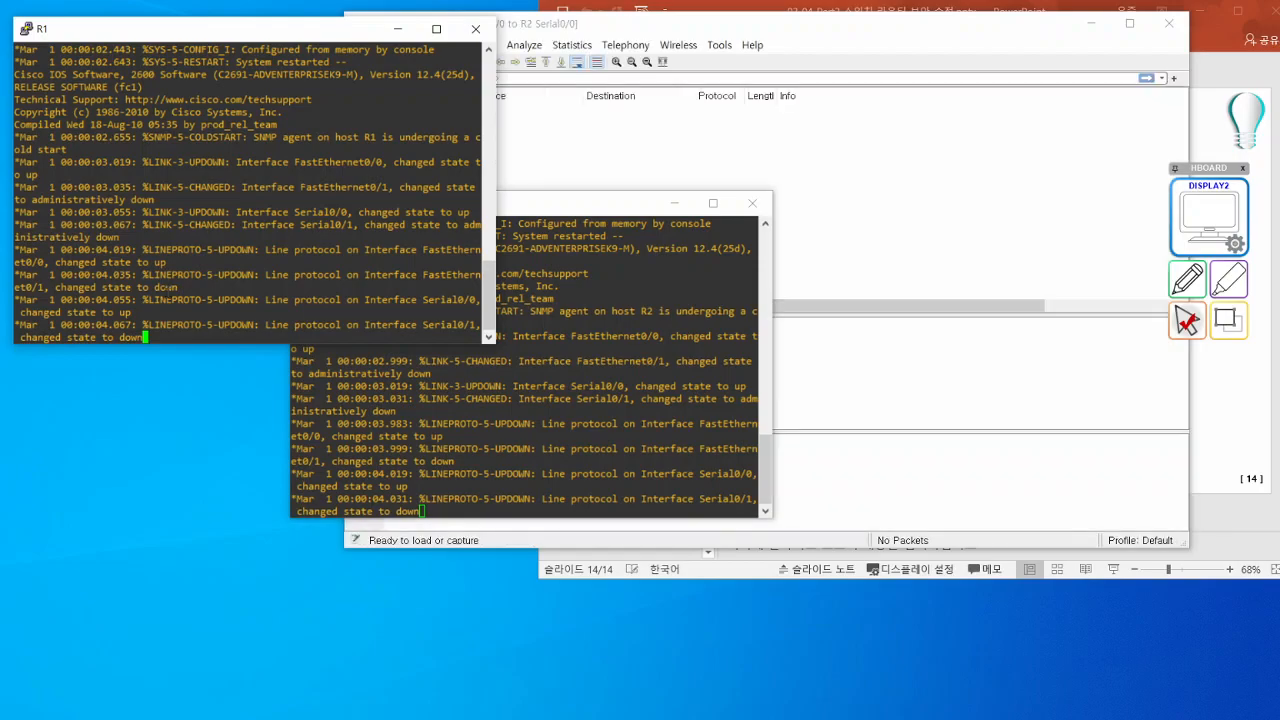
# - Enable IP EIGRP debugging on R1 with debug ip eigrp
pyautogui.press('Return')
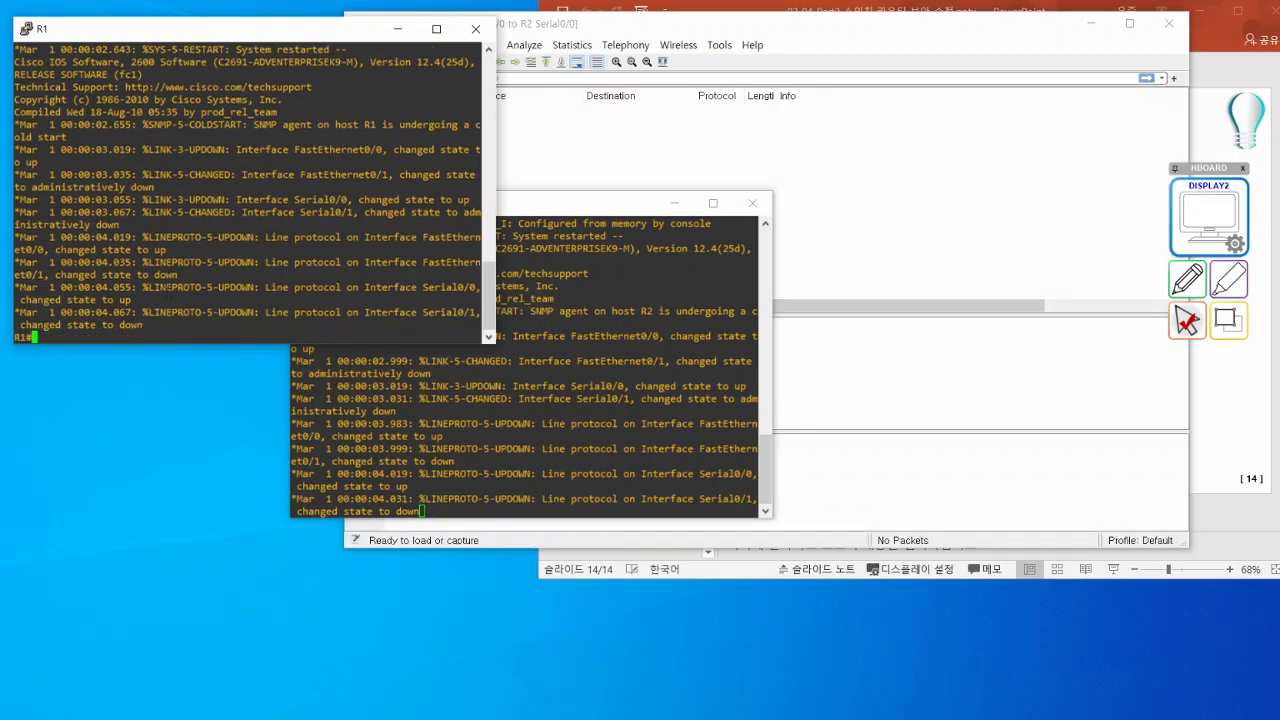
pyautogui.write('e')
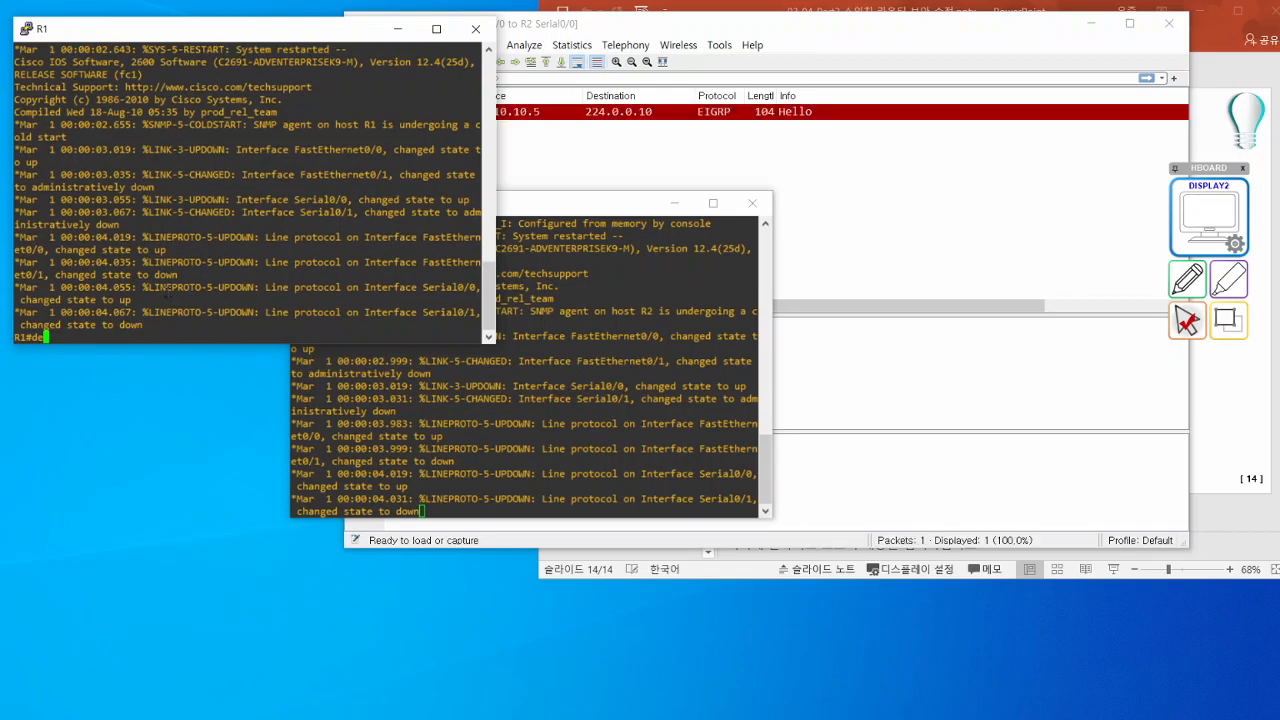
pyautogui.press('Tab')
pyautogui.write('b')
pyautogui.press('Tab')
pyautogui.write('ip e')
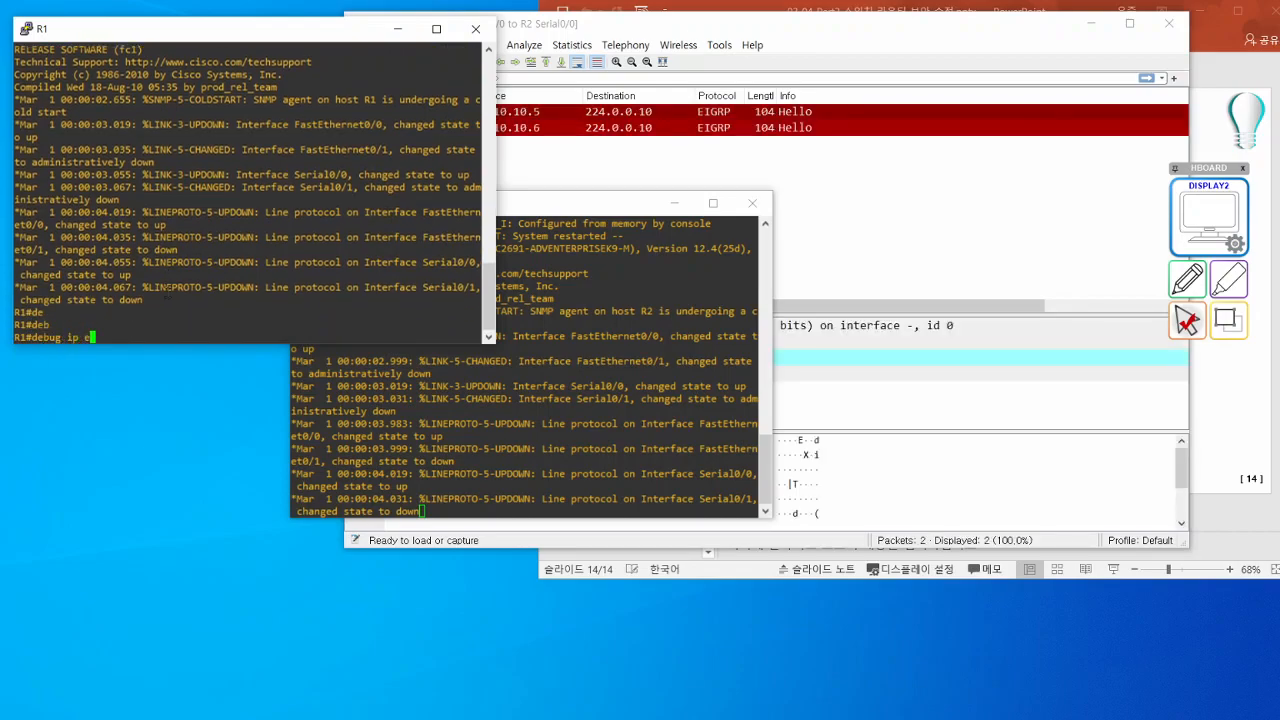
pyautogui.press('Tab')
pyautogui.write('ig')
pyautogui.press('Tab')
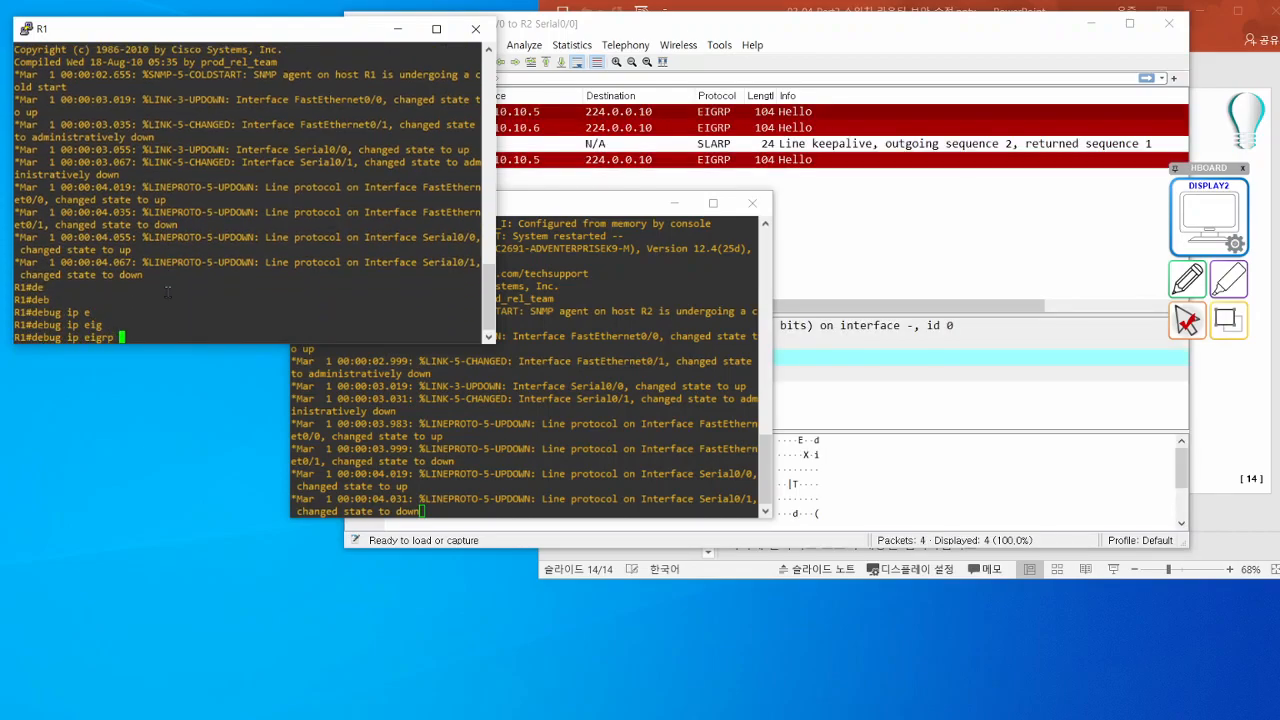
pyautogui.press('Return')
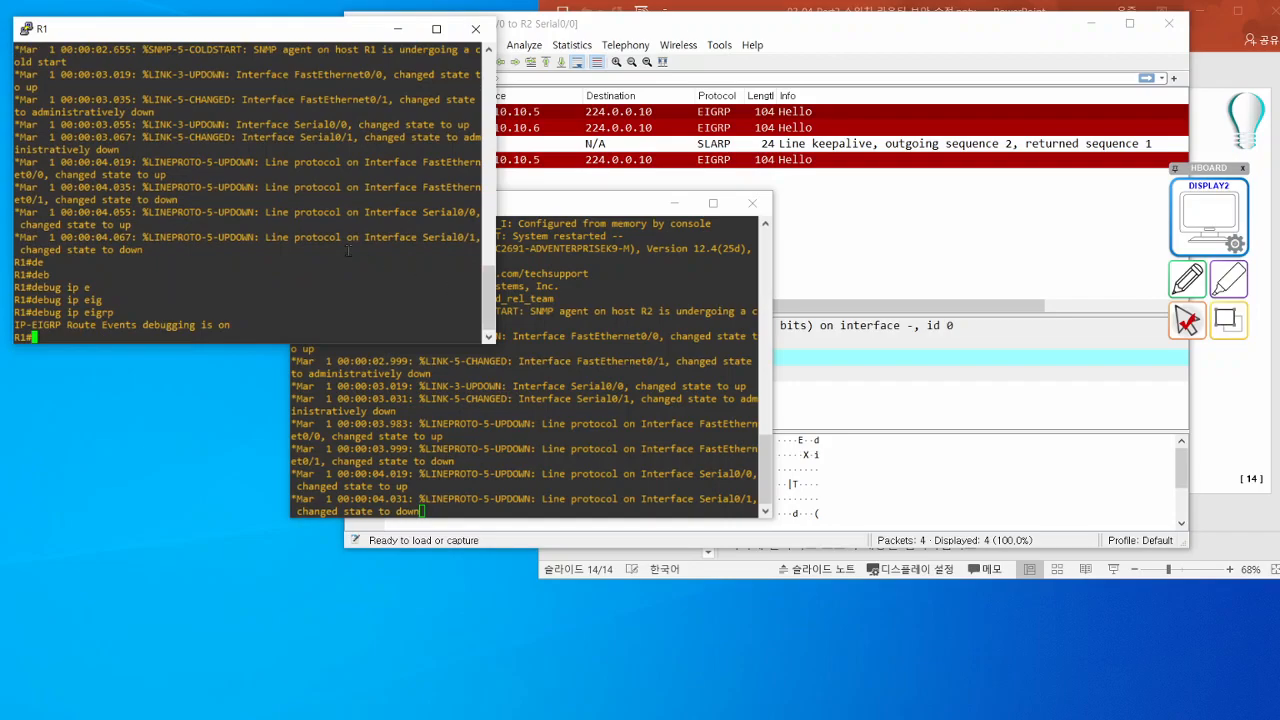
# - Display R1's running configuration and examine the key chain chain1 entry with its key 1 string
pyautogui.write('sh run')
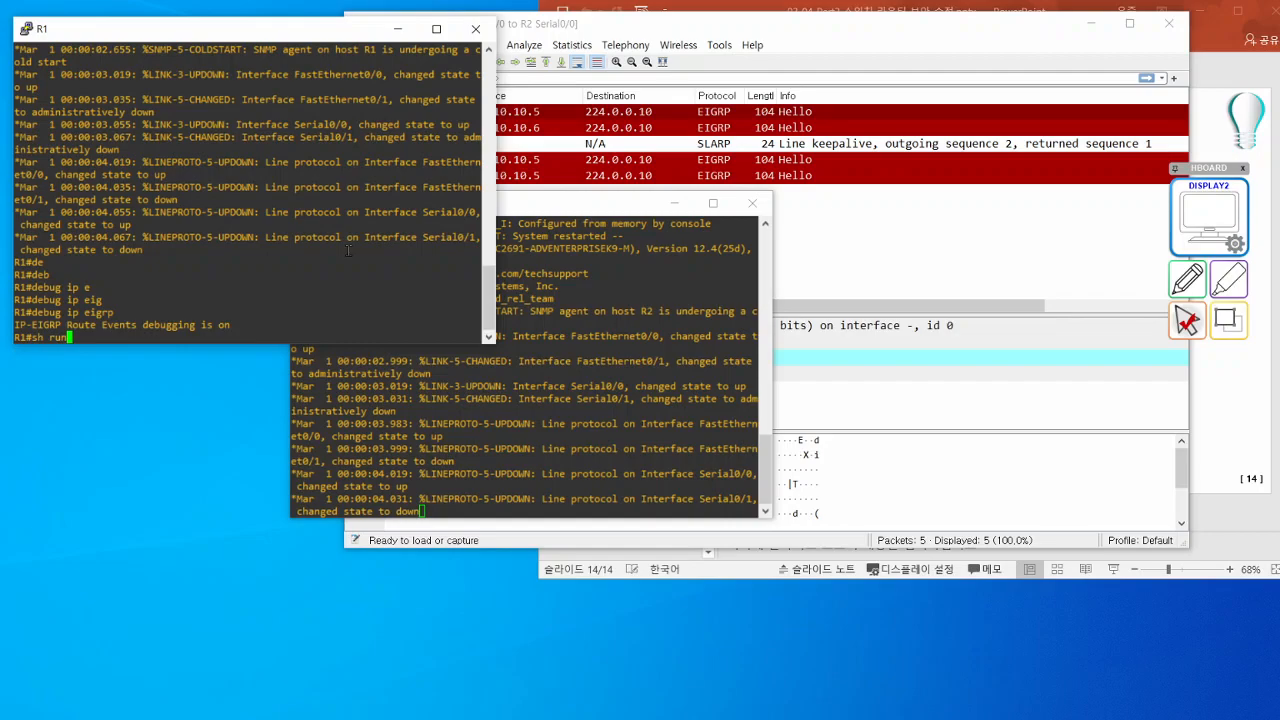
pyautogui.press('Return')
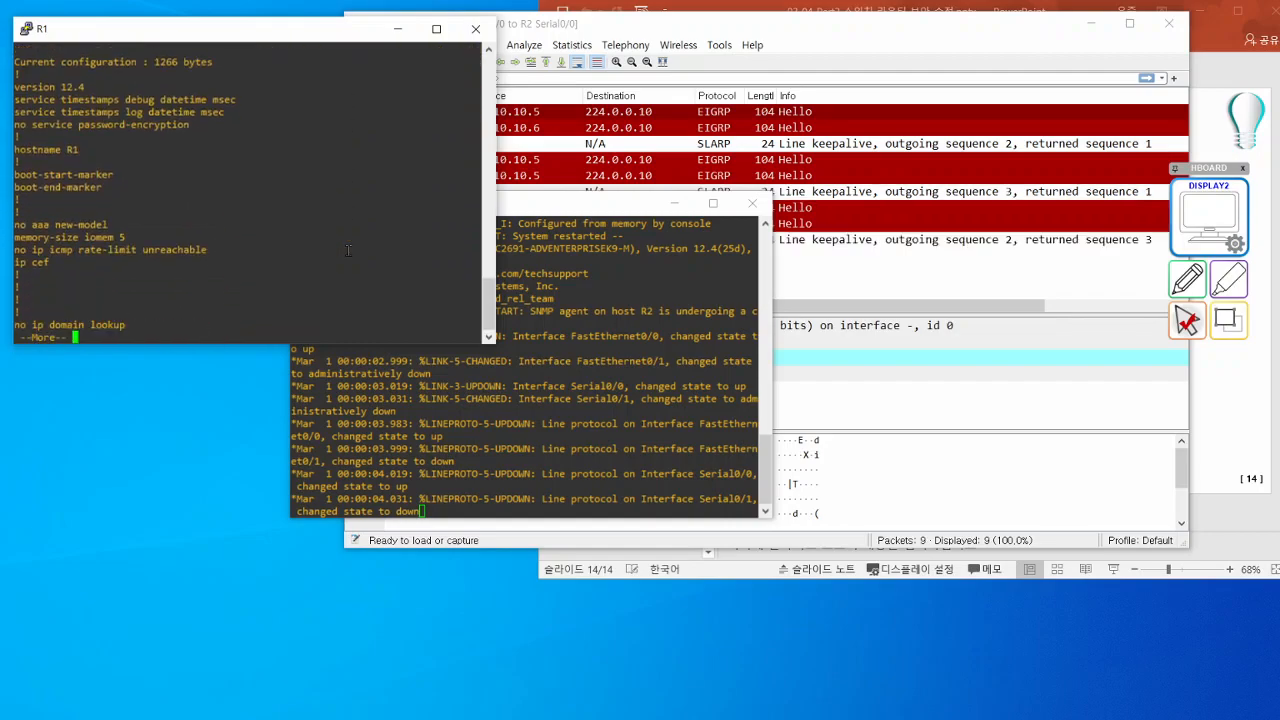
pyautogui.press('space')
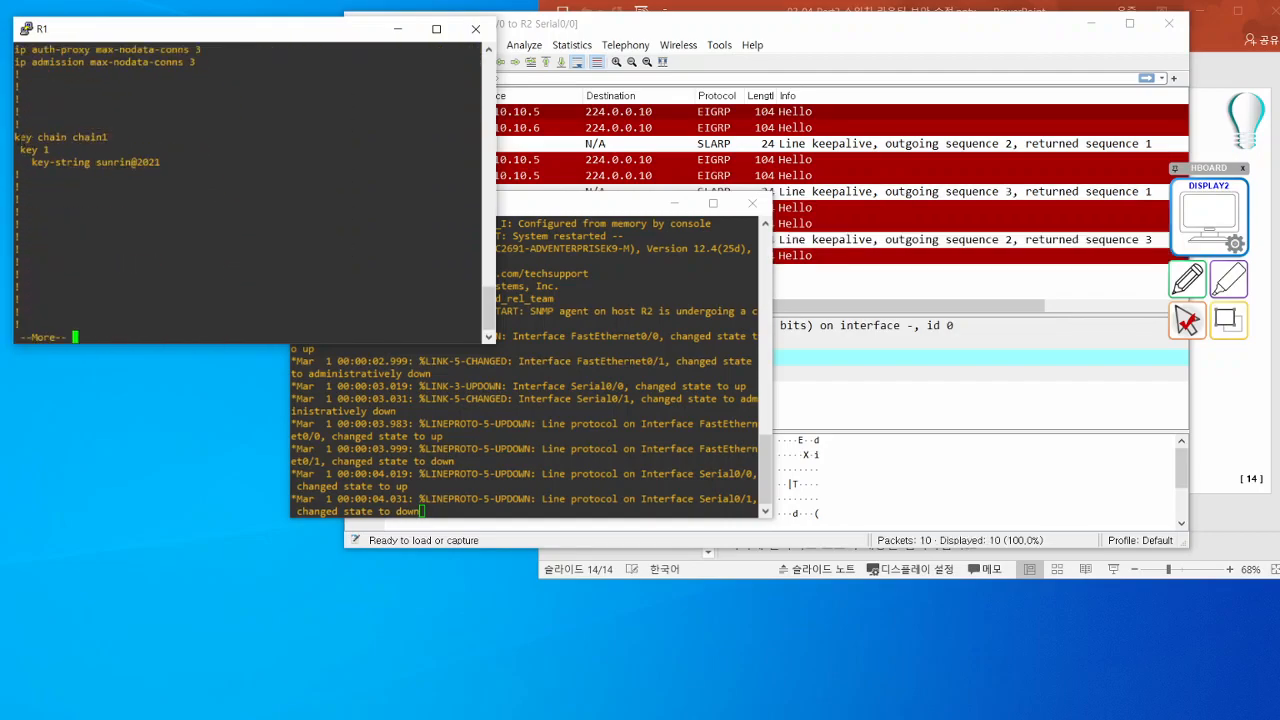
pyautogui.moveTo(20, 138); pyautogui.dragTo(186, 169)
pyautogui.click(111, 142)
pyautogui.moveTo(69, 138); pyautogui.dragTo(37, 157)
pyautogui.click(105, 139)
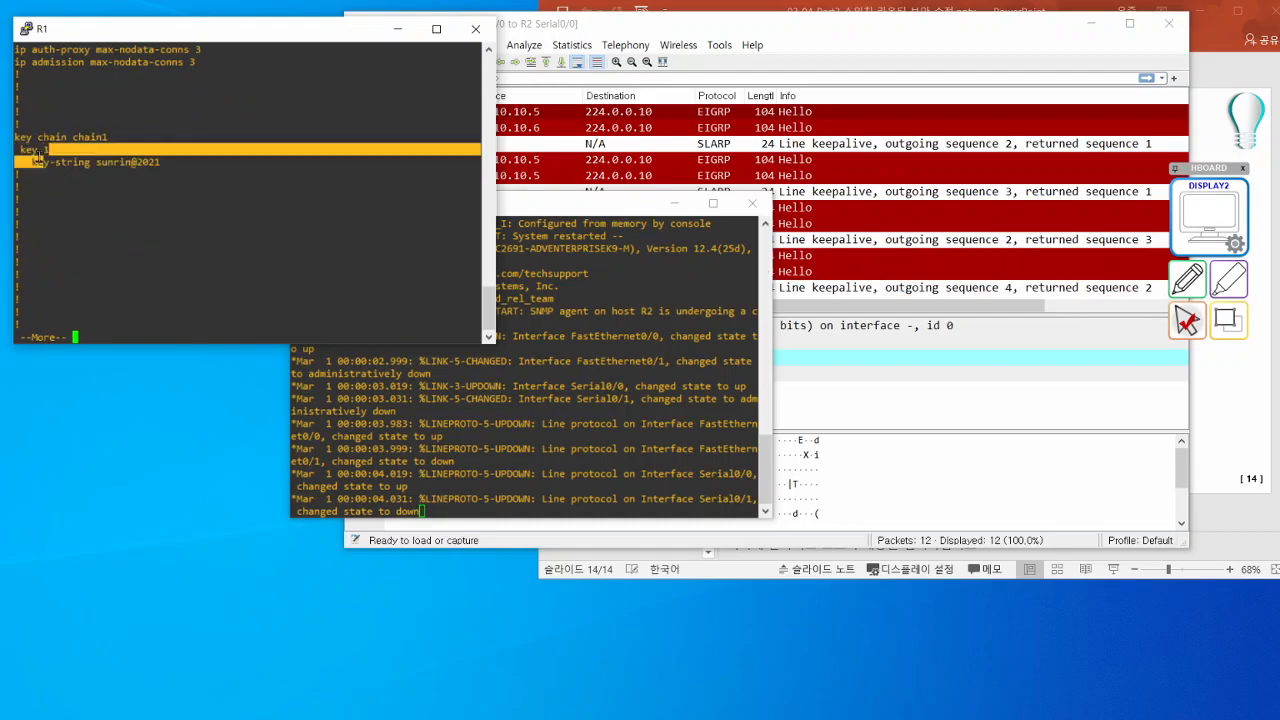
pyautogui.click(100, 164)
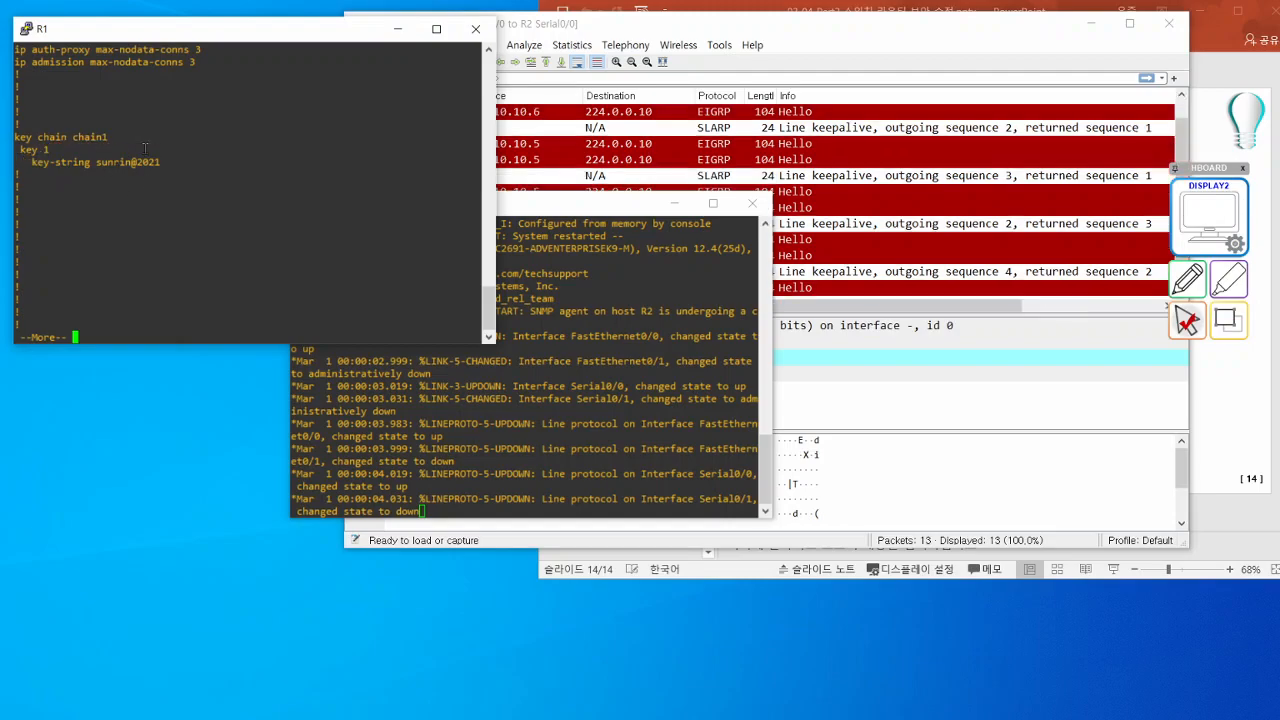
# - Display R2's running configuration, highlight the key string under chain1, and bring up the EIGRP authentication slide for comparison
pyautogui.click(733, 336)
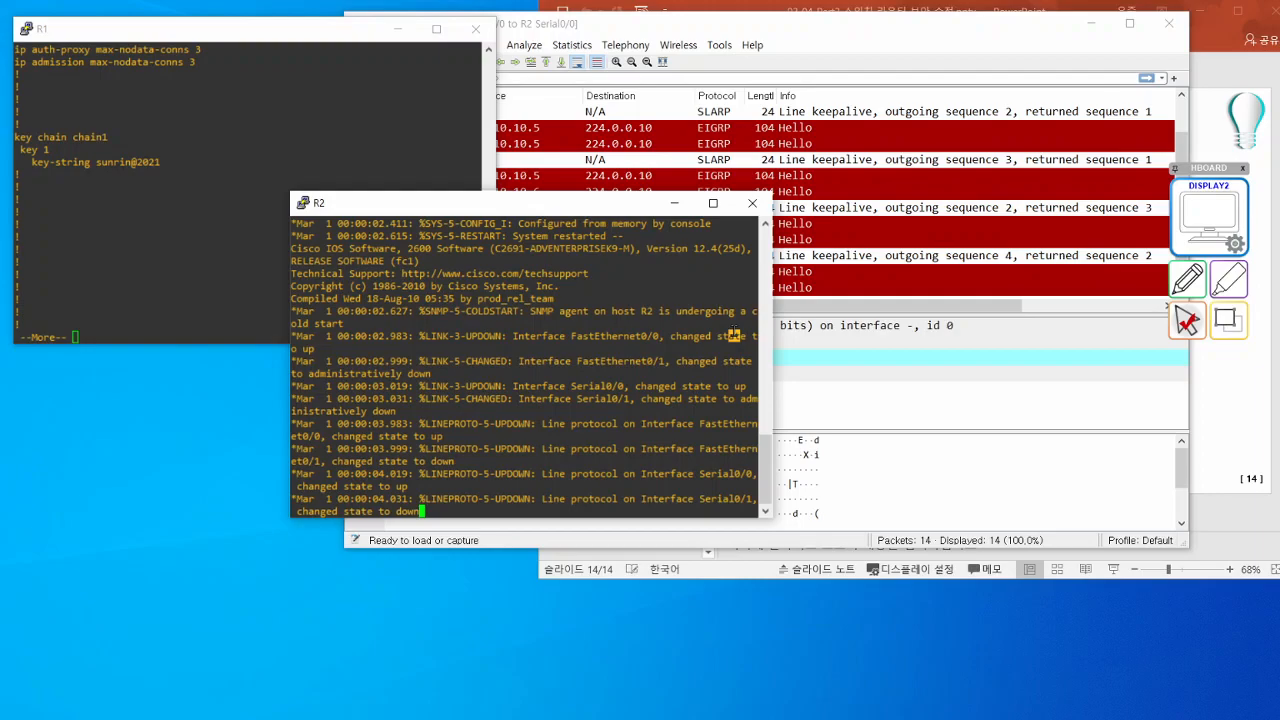
pyautogui.press('Return')
pyautogui.press('Return')
pyautogui.press('Return')
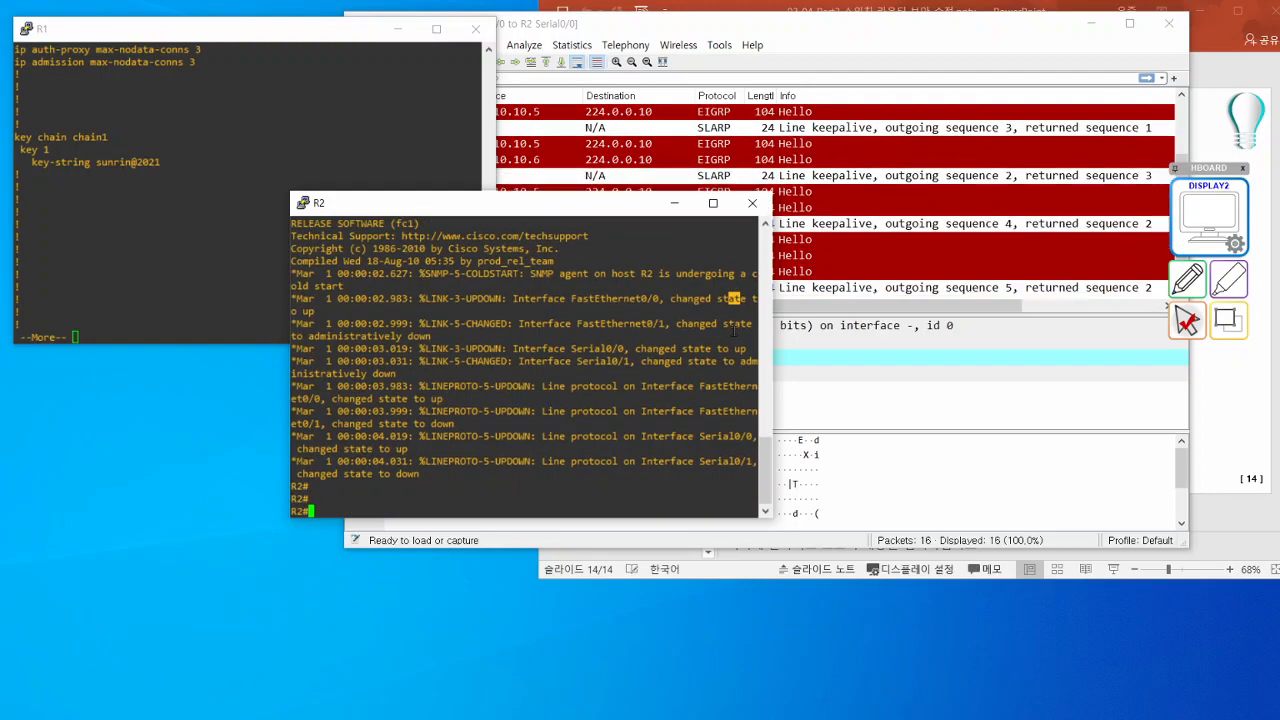
pyautogui.write('sh run')
pyautogui.press('Return')
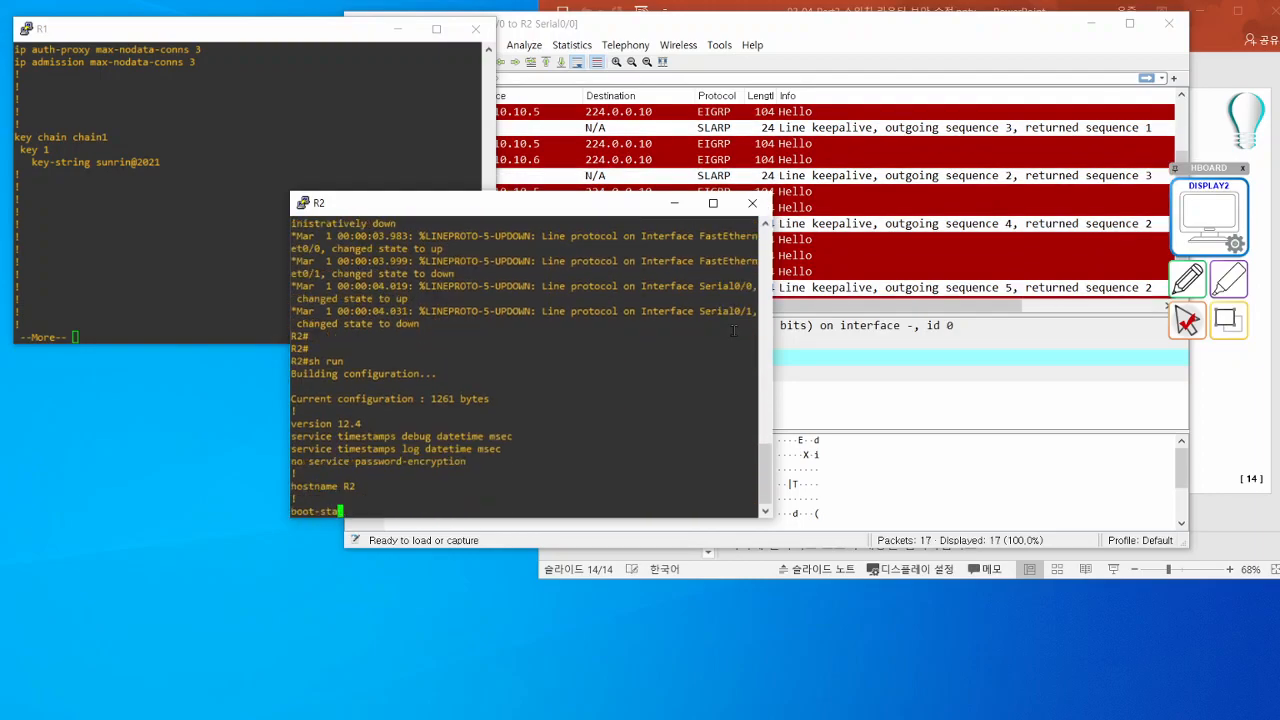
pyautogui.press('space')
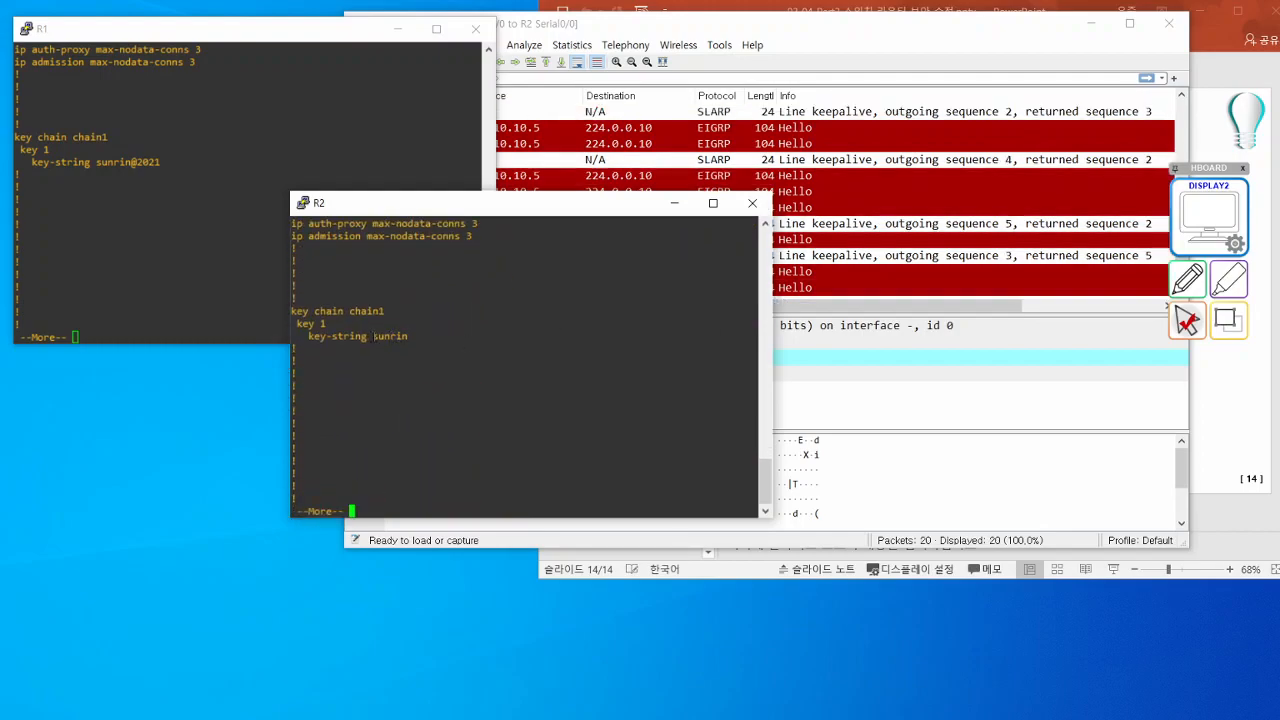
pyautogui.moveTo(373, 336); pyautogui.dragTo(456, 336)
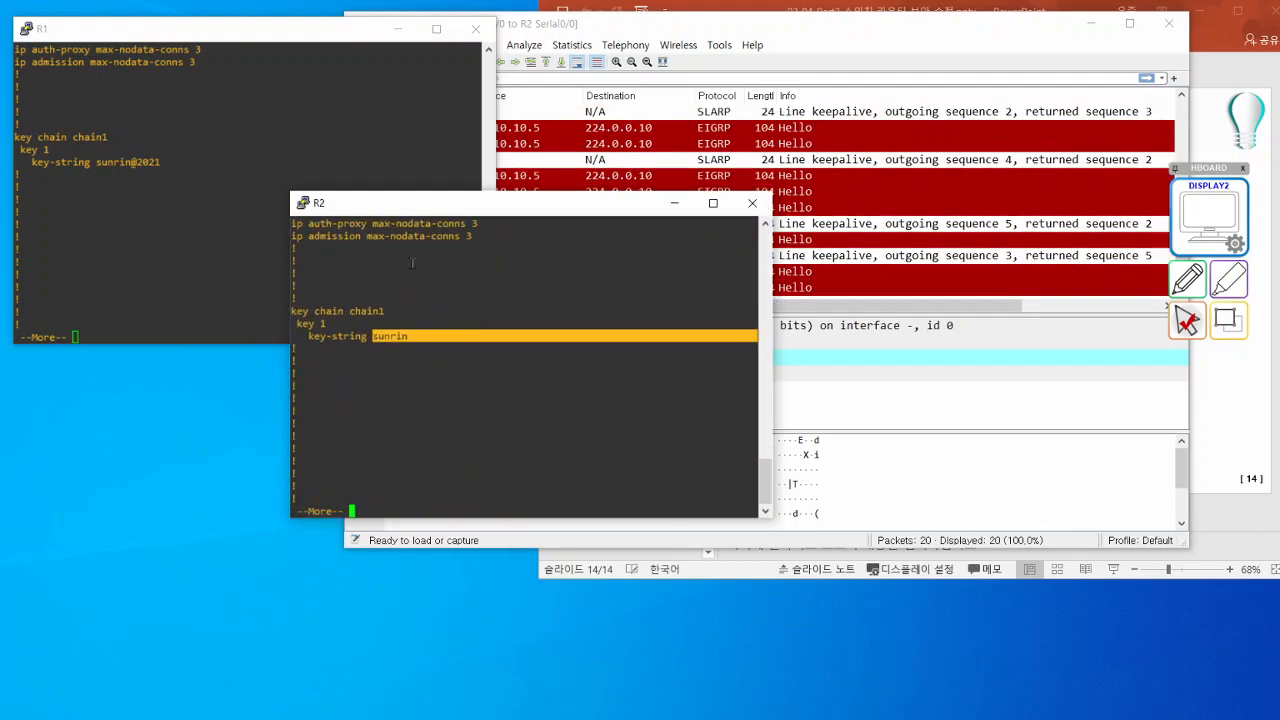
pyautogui.click(1219, 384)
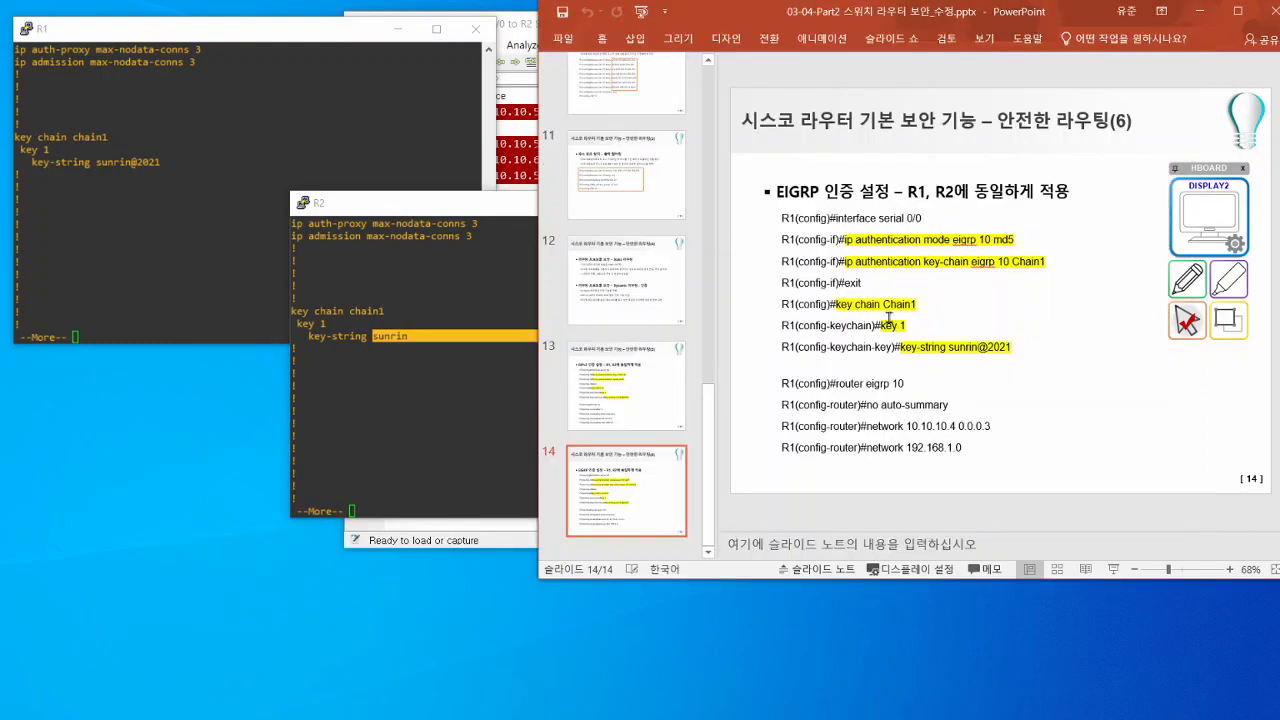
# - Page through the rest of the running configurations on R2 and R1, including the Serial0/0 EIGRP authentication settings, back to the command prompts
pyautogui.doubleClick(413, 378)
pyautogui.press('space')
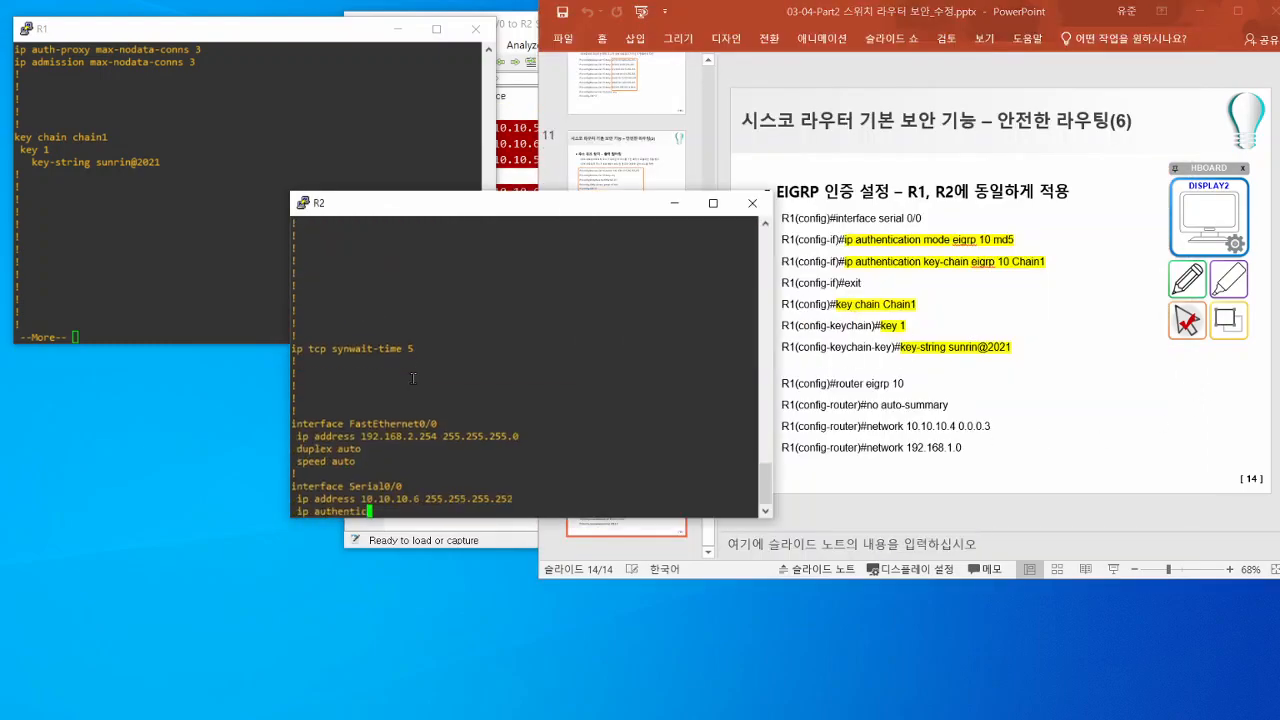
pyautogui.doubleClick(175, 193)
pyautogui.press('Return')
pyautogui.press('Return')
pyautogui.press('Return')
pyautogui.press('Return')
pyautogui.press('Return')
pyautogui.press('Return')
pyautogui.press('Return')
pyautogui.press('Return')
pyautogui.press('Return')
pyautogui.press('Return')
pyautogui.press('Return')
pyautogui.press('Return')
pyautogui.press('Return')
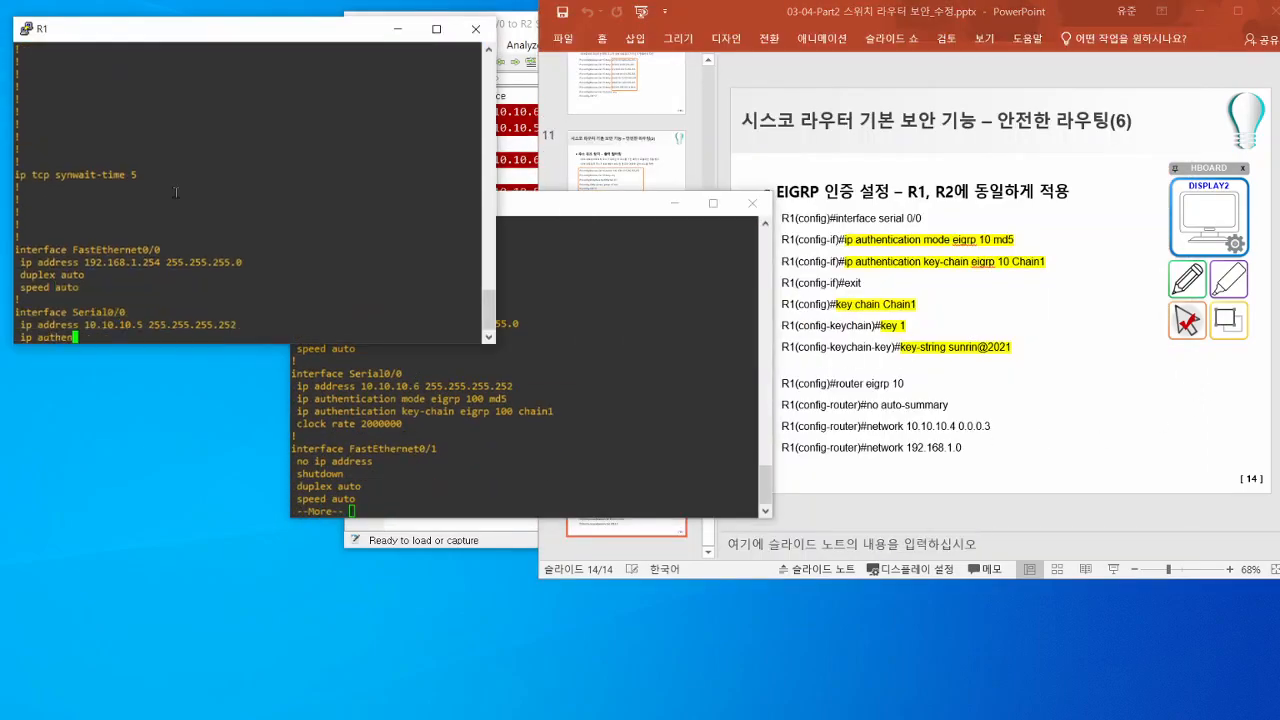
pyautogui.press('Return')
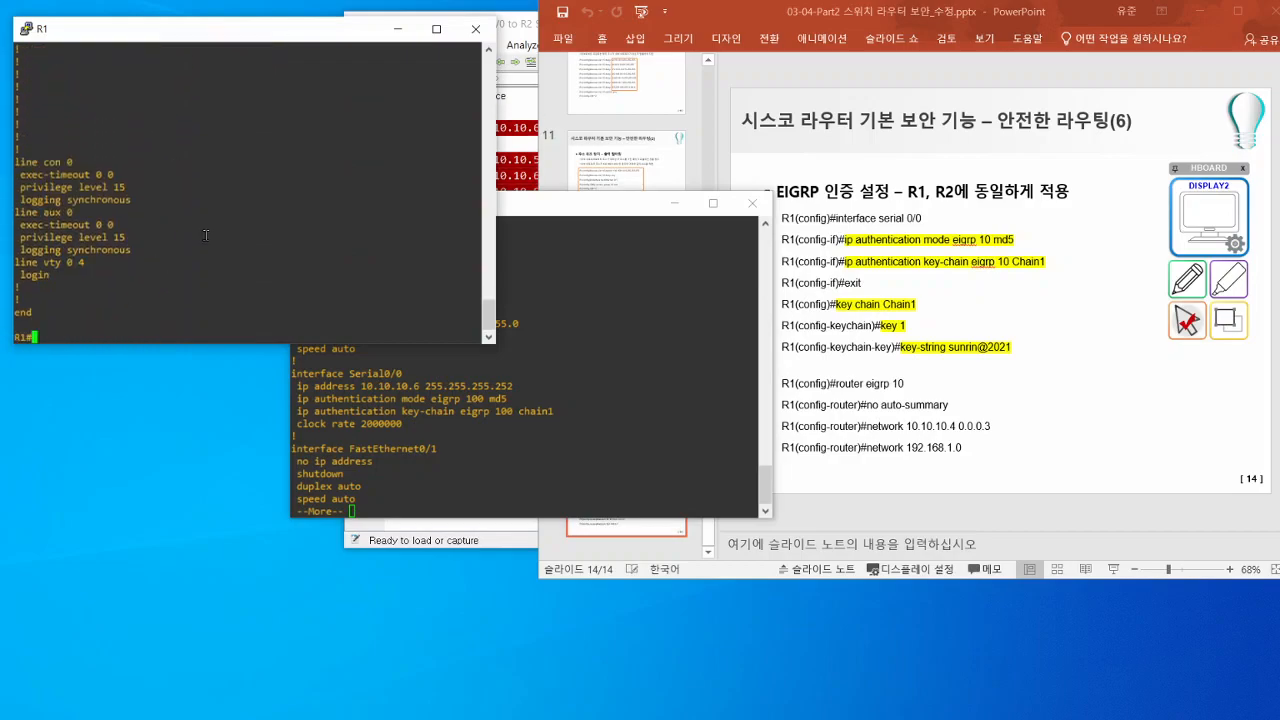
pyautogui.click(522, 452)
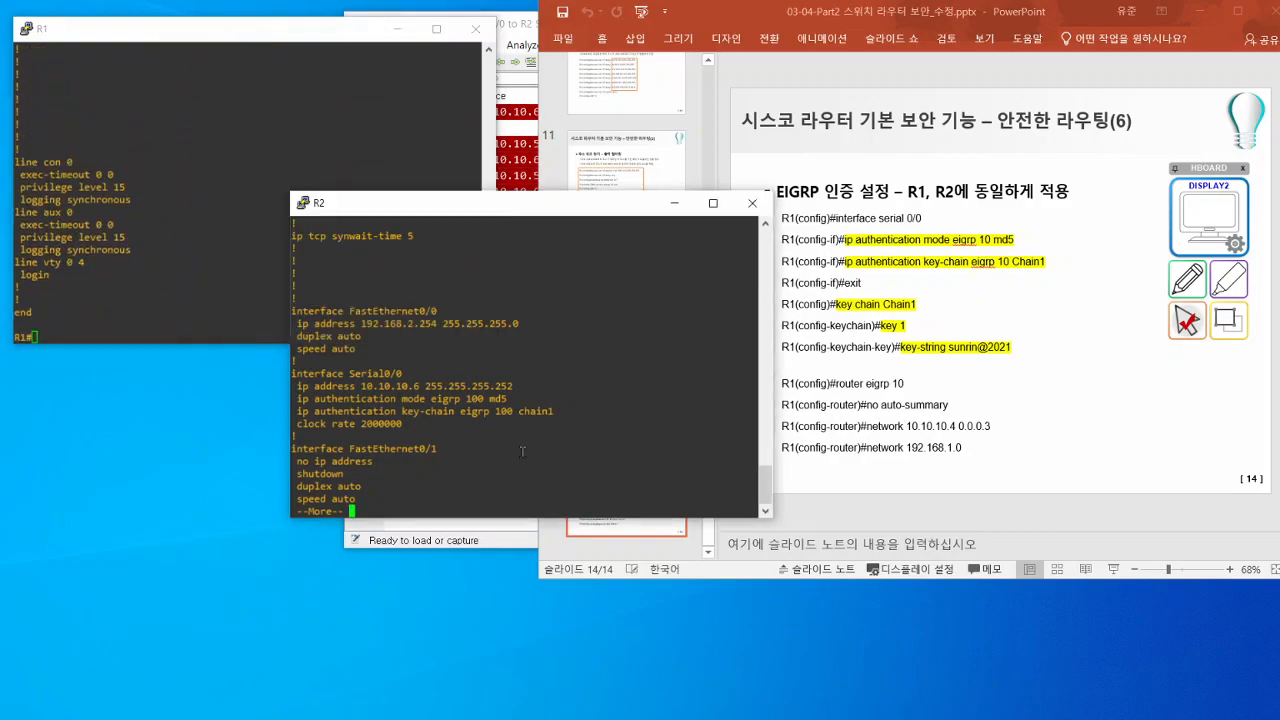
pyautogui.press('Return')
pyautogui.press('Return')
pyautogui.press('Return')
pyautogui.press('Return')
pyautogui.press('Return')
pyautogui.press('Return')
pyautogui.press('Return')
pyautogui.press('Return')
pyautogui.press('Return')
pyautogui.press('Return')
pyautogui.press('Return')
pyautogui.press('Return')
pyautogui.press('Return')
pyautogui.press('Return')
pyautogui.press('Return')
pyautogui.press('Return')
pyautogui.press('Return')
pyautogui.press('Return')
pyautogui.press('Return')
pyautogui.press('Return')
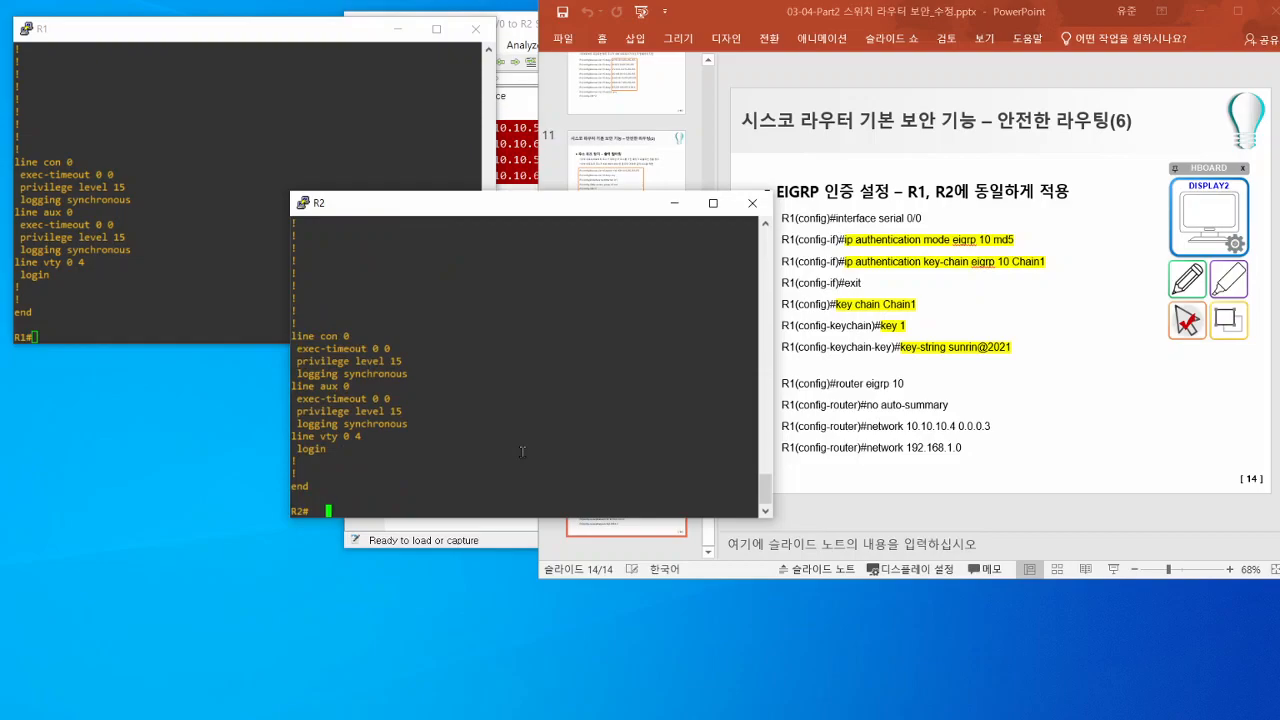
# - Enter global configuration mode on R2 and open the key chain chain1
pyautogui.write('conf t')
pyautogui.press('Return')
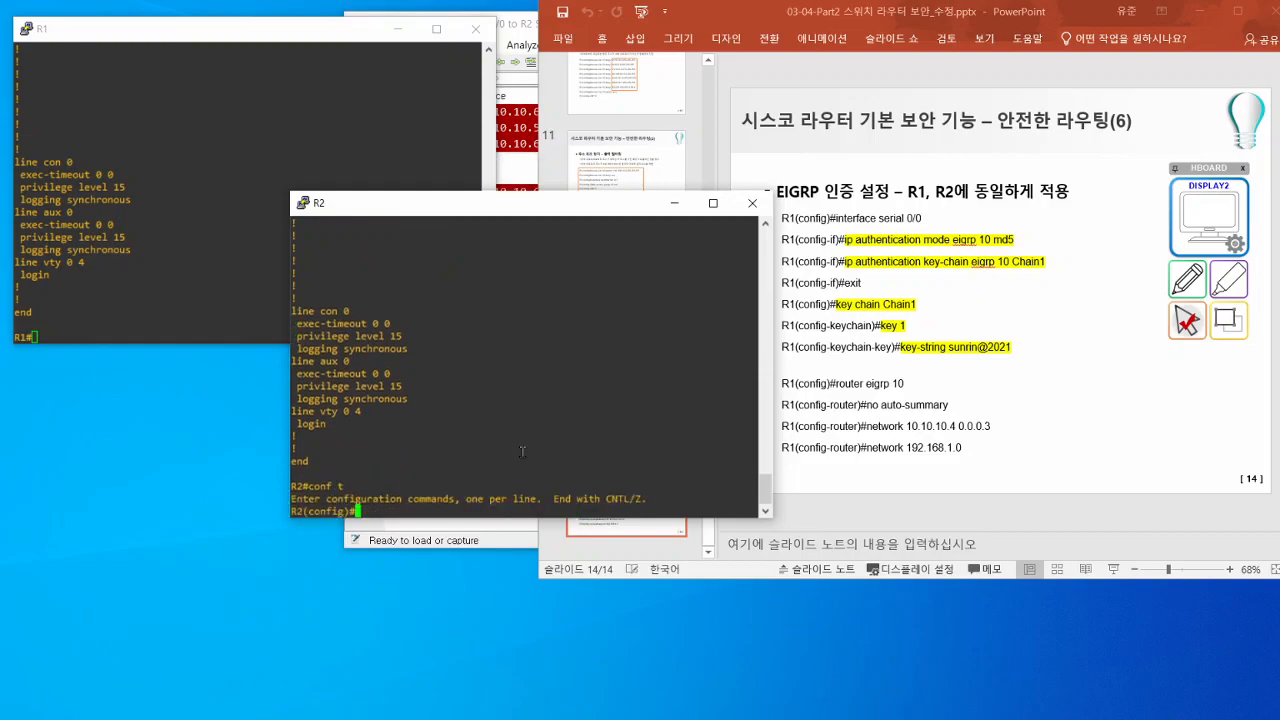
pyautogui.write('key cha')
pyautogui.press('Tab')
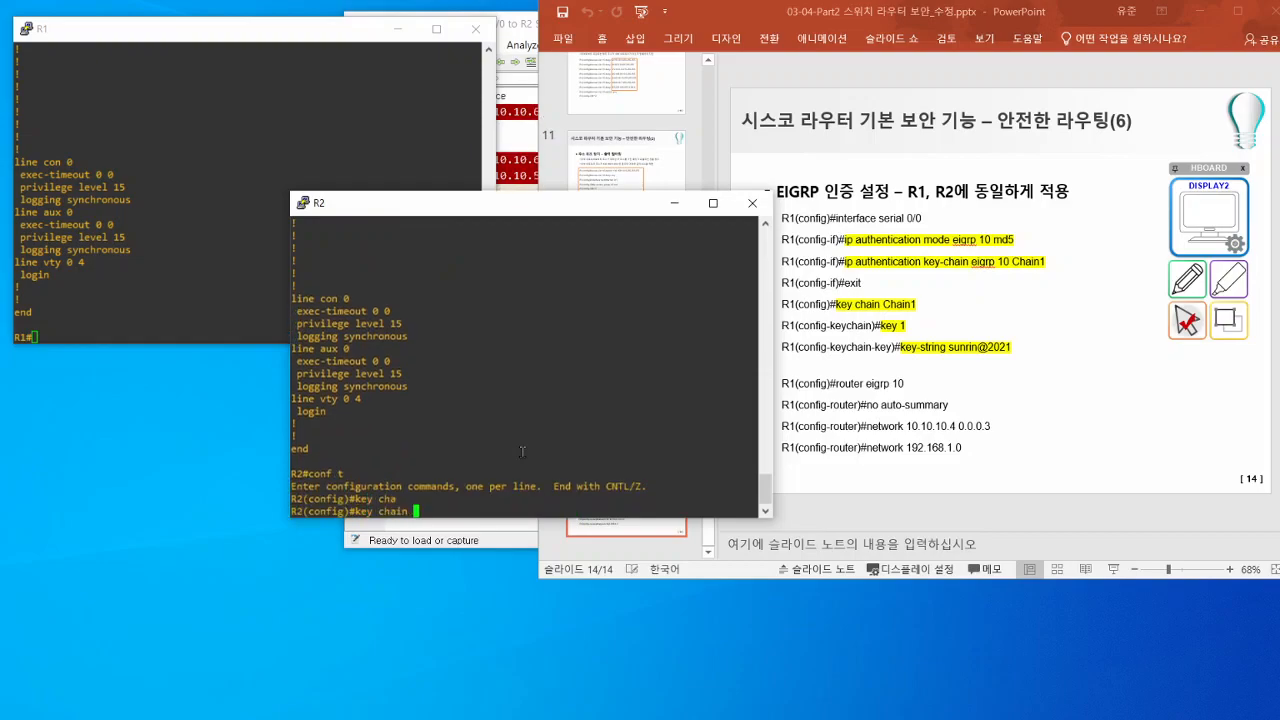
pyautogui.write('k')
pyautogui.press('BackSpace')
pyautogui.write('chain')
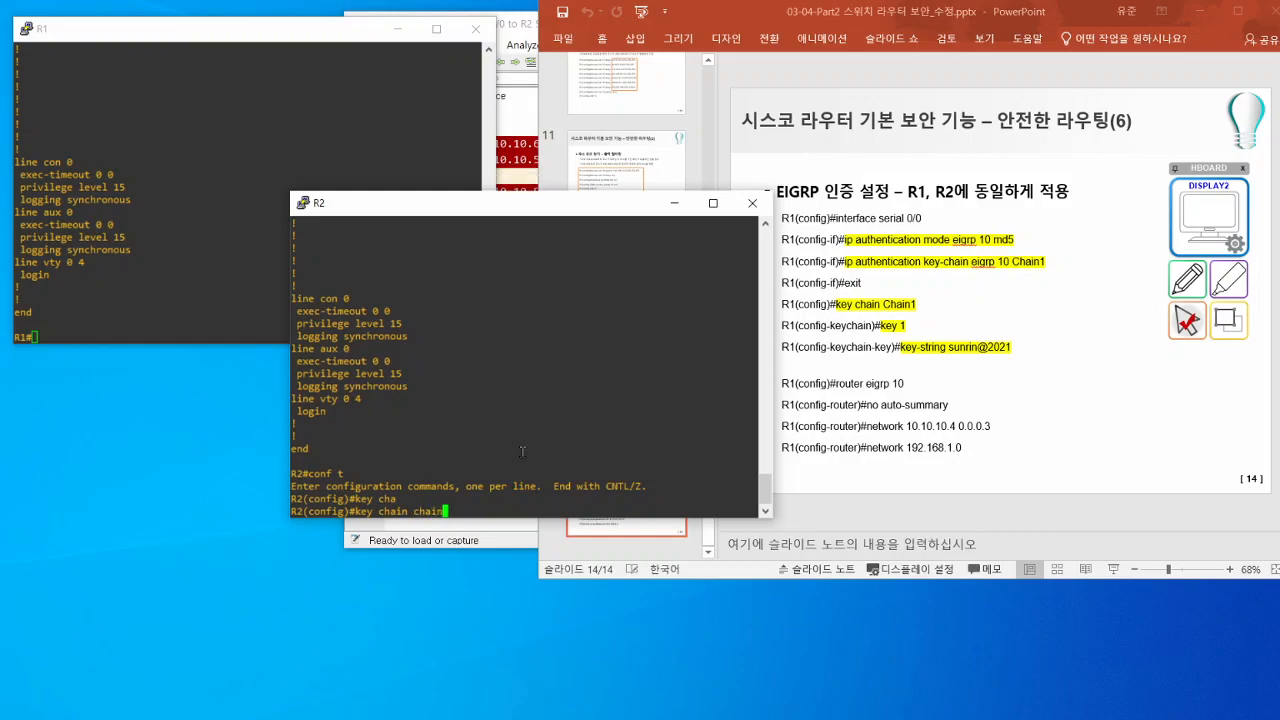
pyautogui.write('1')
pyautogui.press('Return')
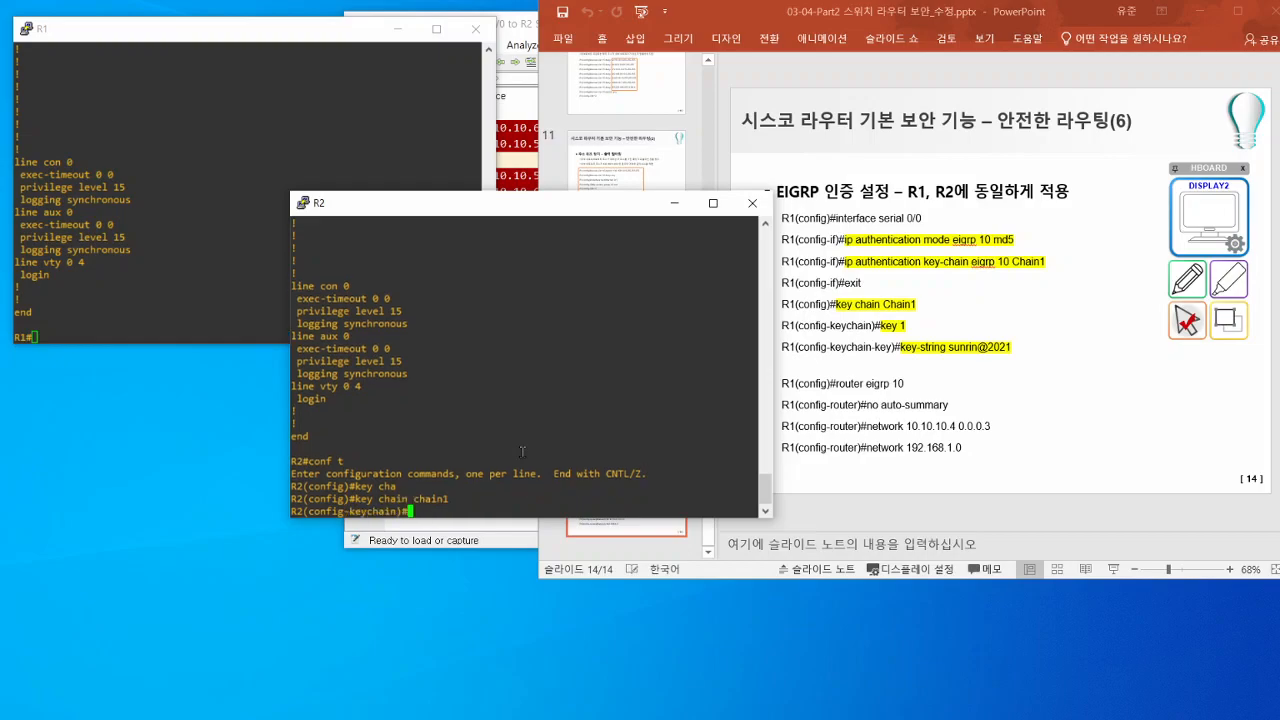
# - Set the key string of key 1 on R2 to match R1's key string and exit configuration mode
pyautogui.write('key 1')
pyautogui.press('Return')
pyautogui.write('keychain-key)#')
pyautogui.press('Tab')
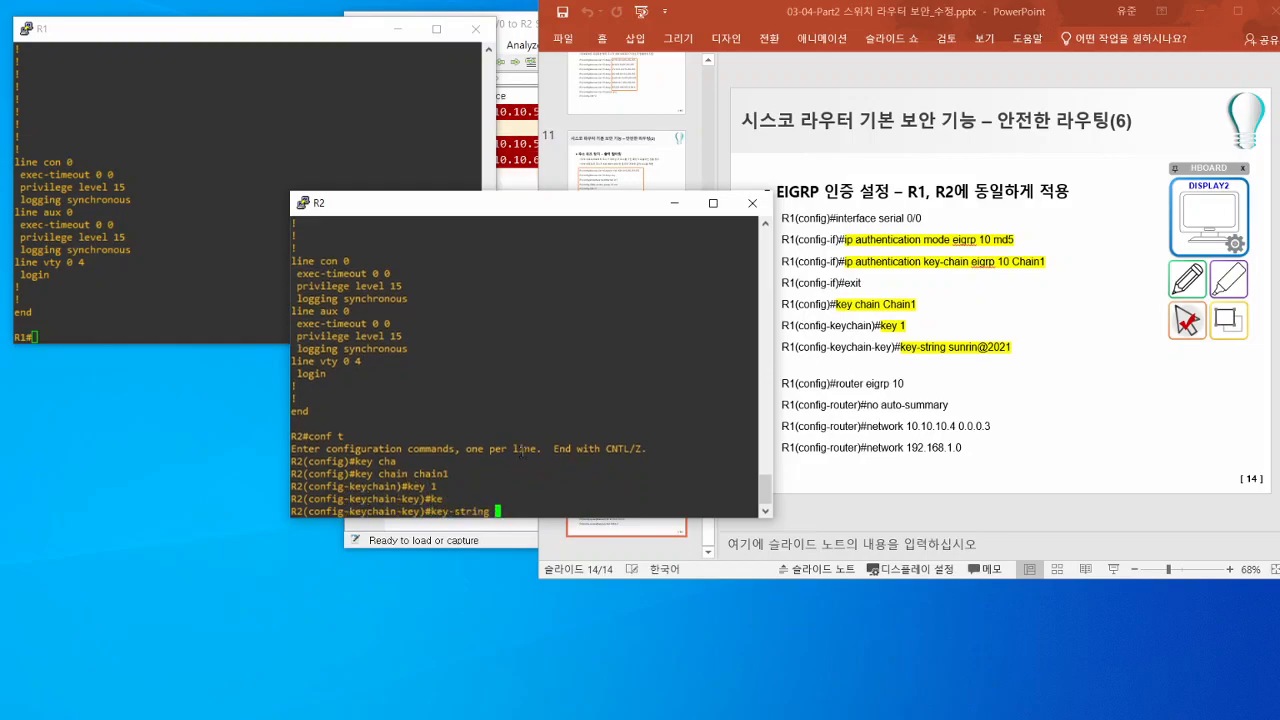
pyautogui.write('sunrin@')
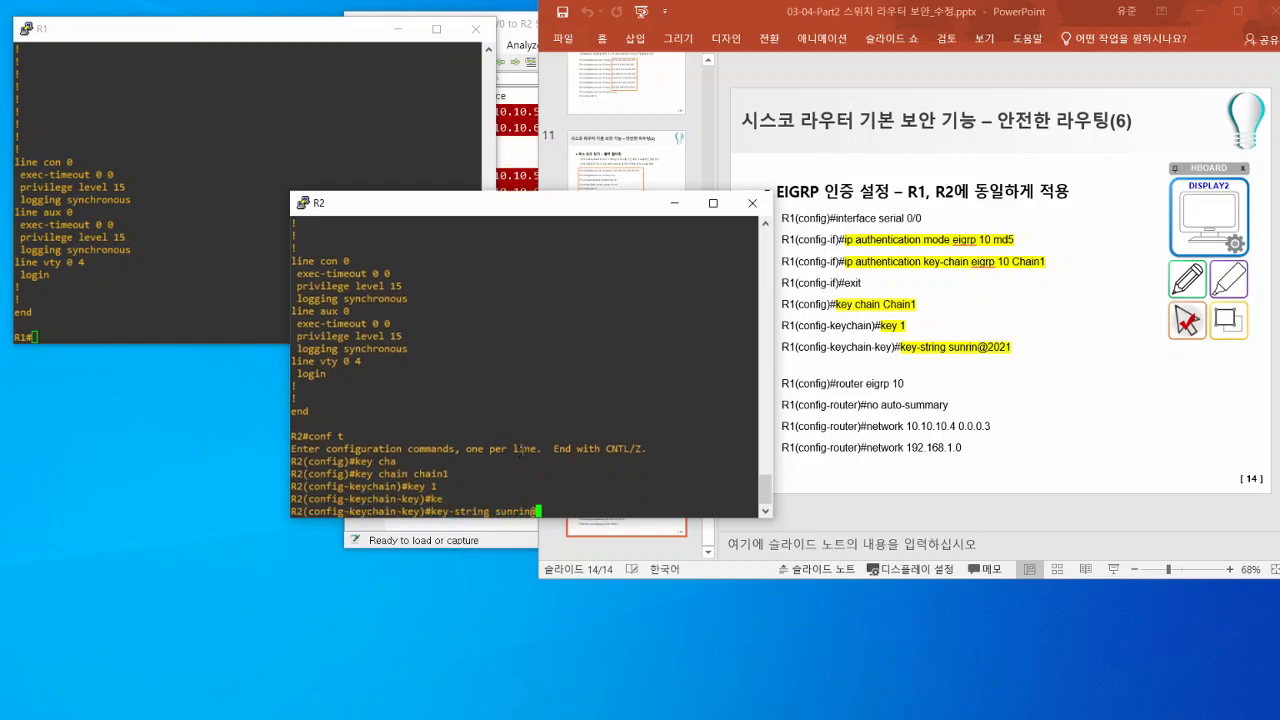
pyautogui.write('2021')
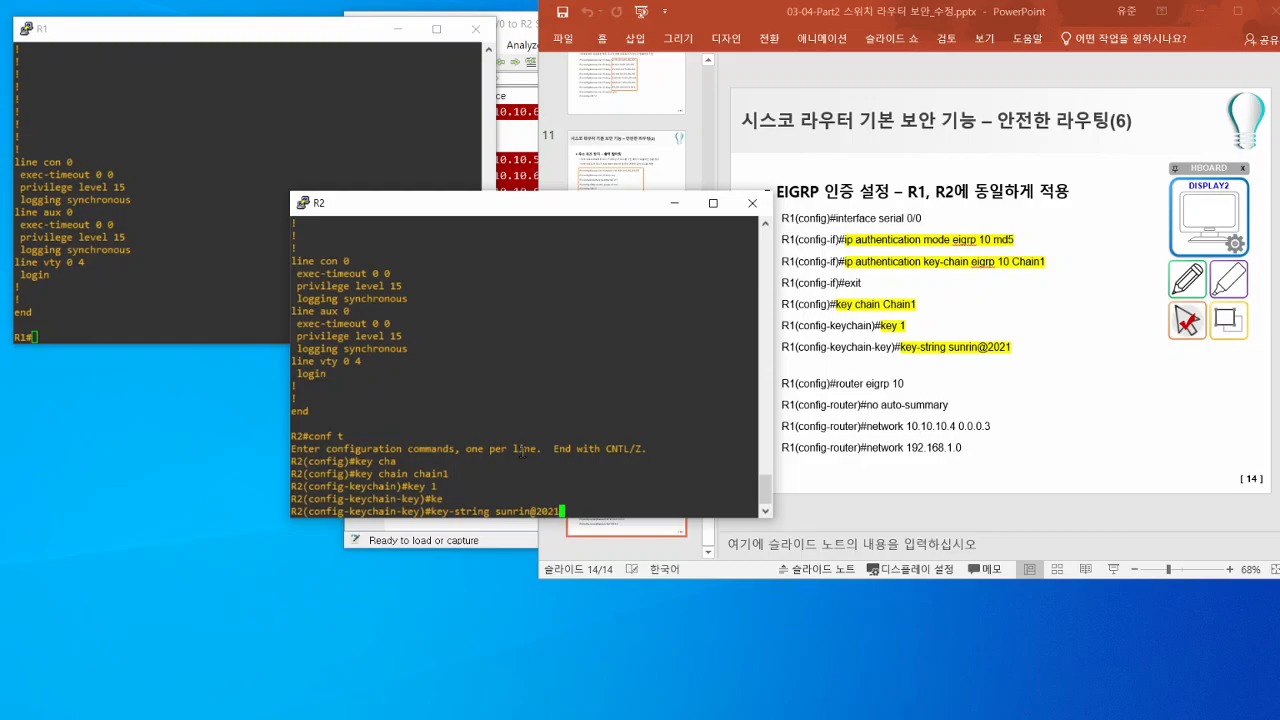
pyautogui.press('Return')
pyautogui.write('end')
pyautogui.press('Return')
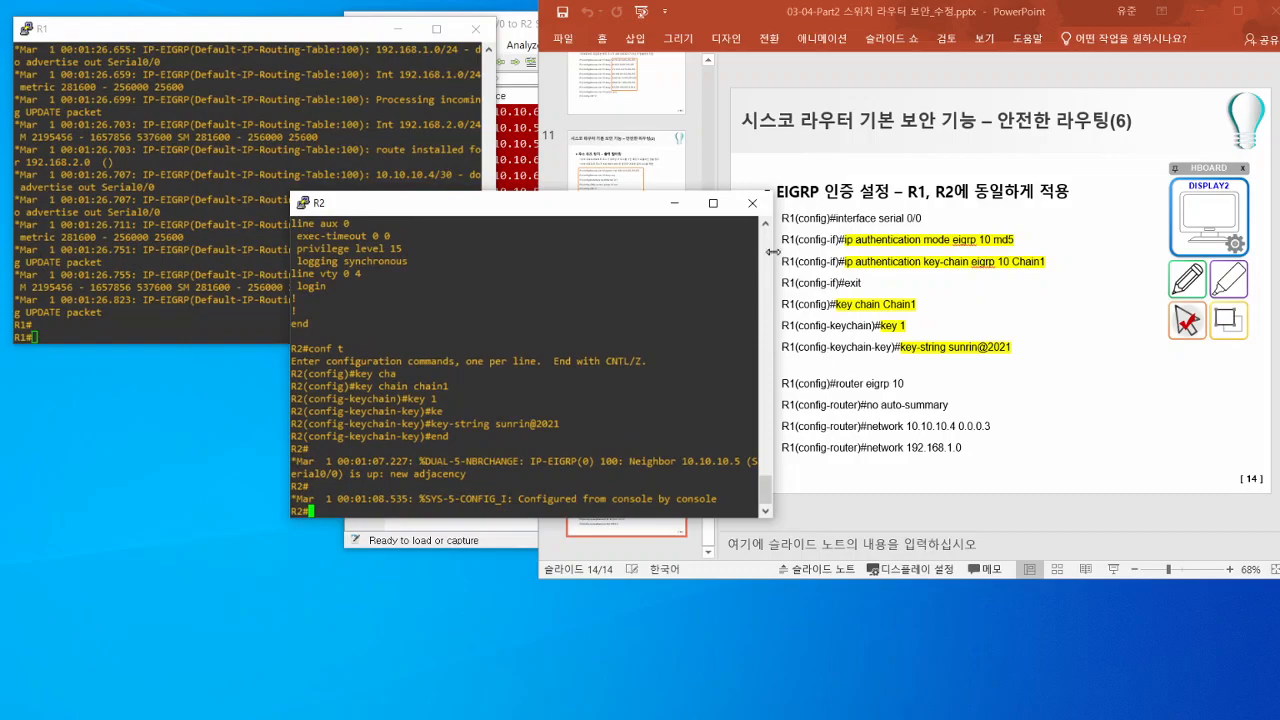
# - Widen the R2 console and highlight the EIGRP neighbor change message for 10.10.10.5
pyautogui.moveTo(773, 252); pyautogui.dragTo(1040, 252)
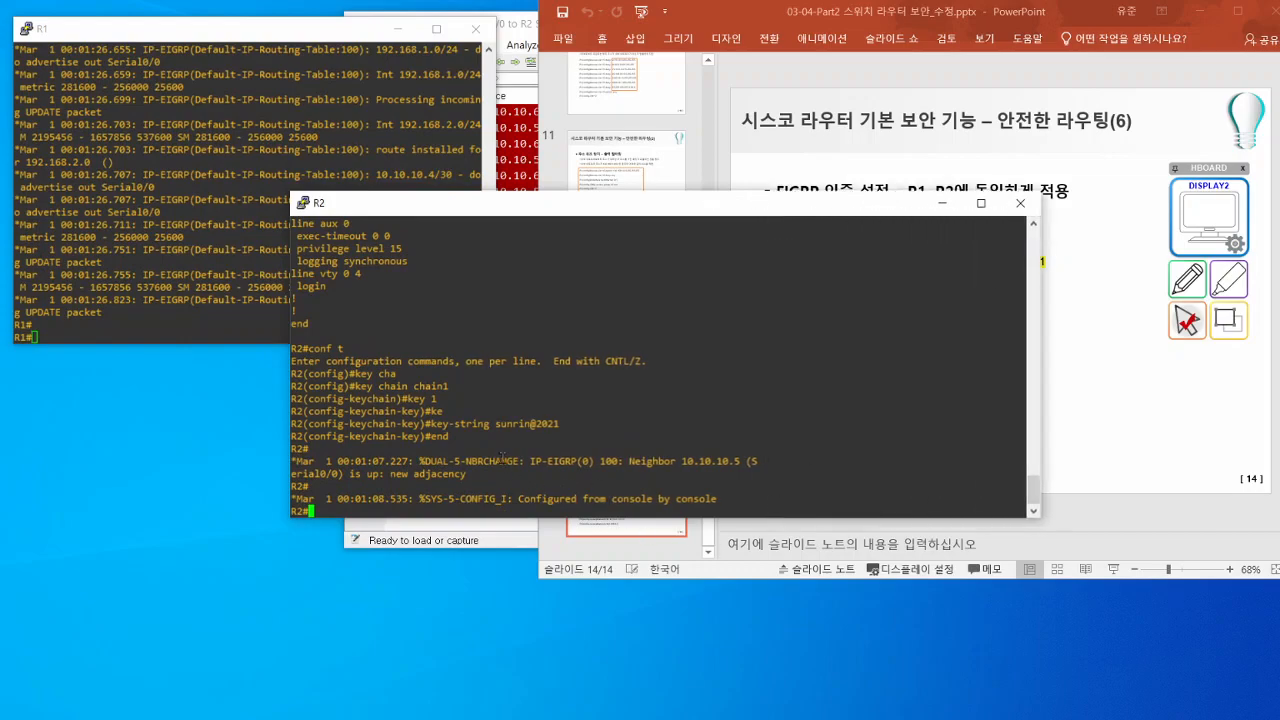
pyautogui.tripleClick(504, 461)
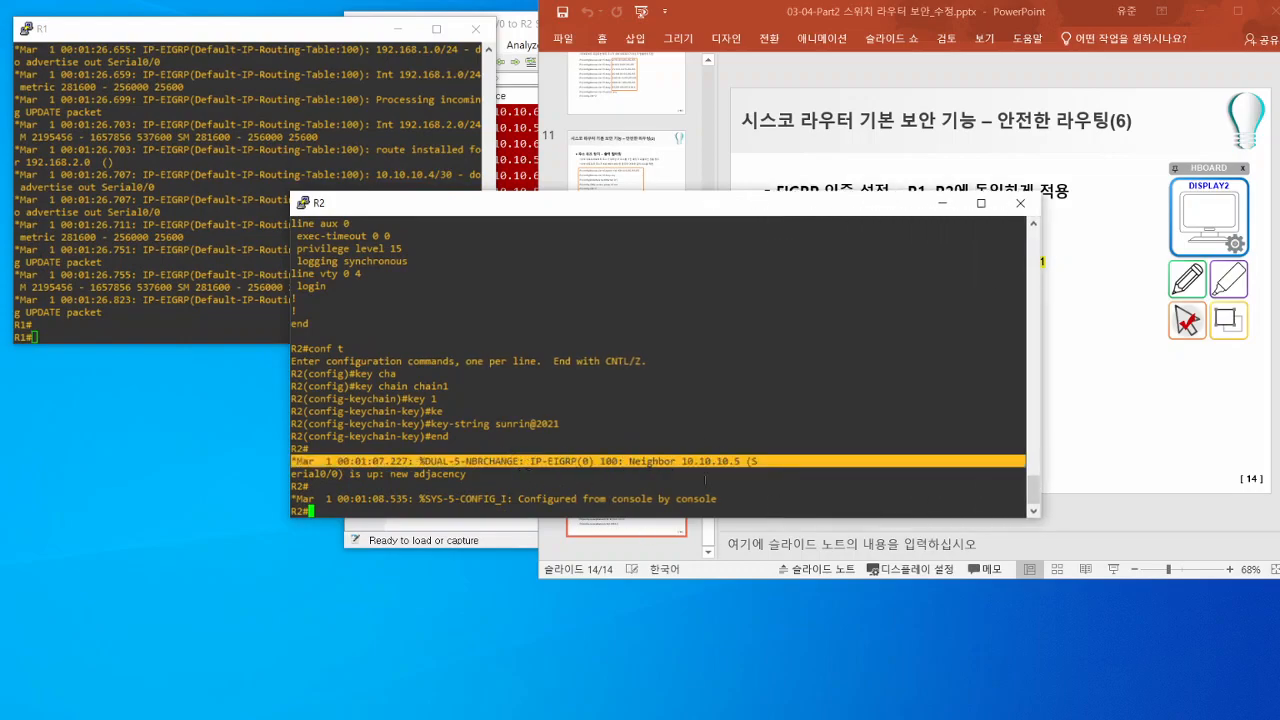
# - Move the R2 console aside, widen the R1 console and highlight its EIGRP neighbor change message for 10.10.10.6
pyautogui.moveTo(602, 474); pyautogui.dragTo(529, 479)
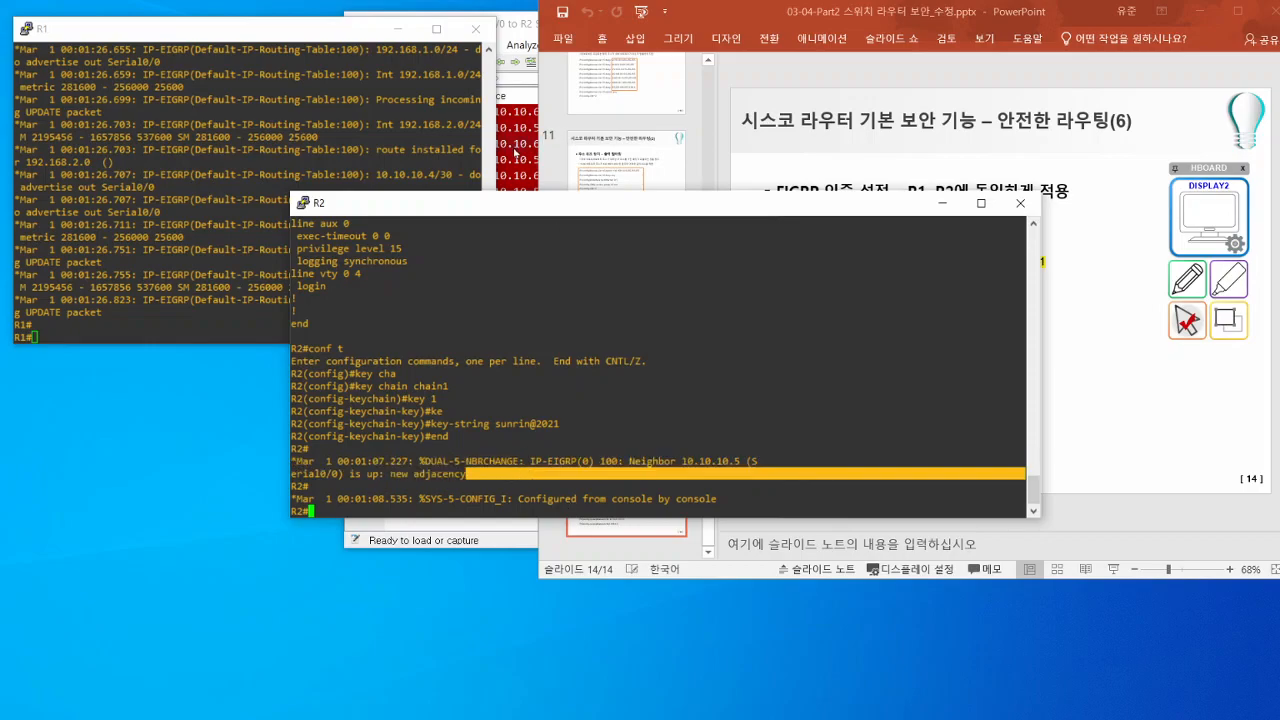
pyautogui.moveTo(474, 210); pyautogui.dragTo(548, 216)
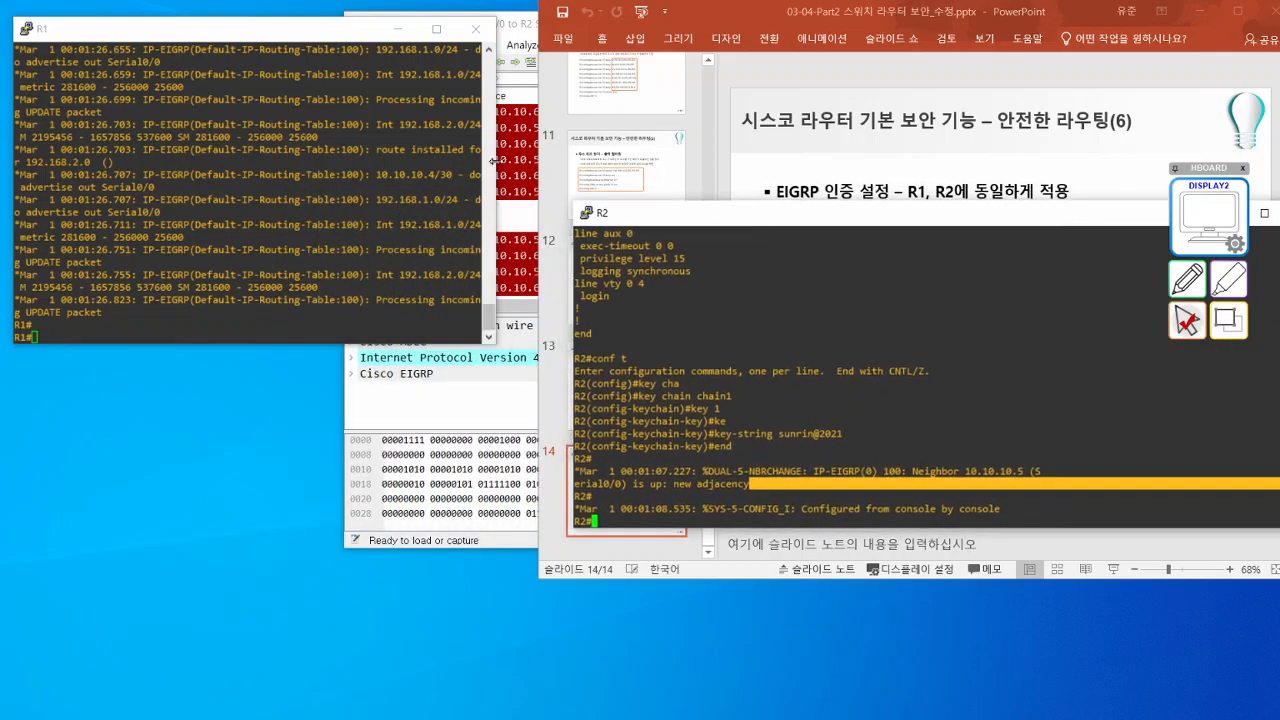
pyautogui.moveTo(494, 172); pyautogui.dragTo(706, 248)
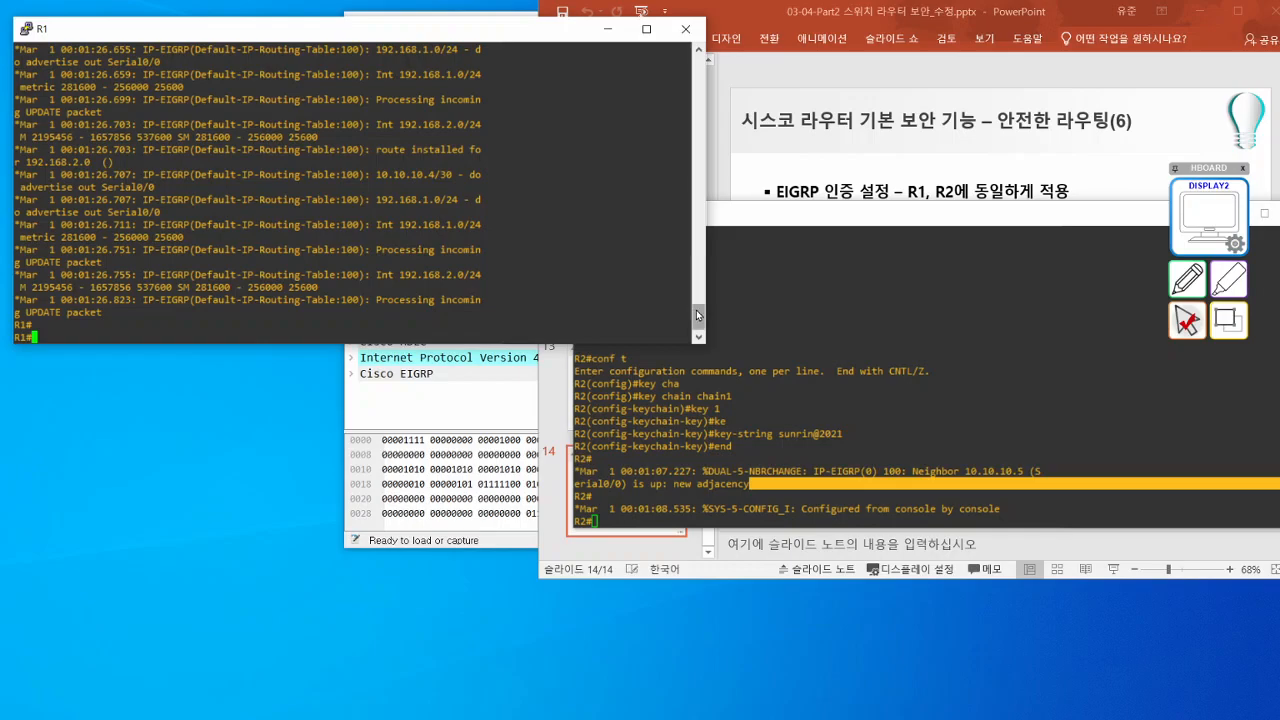
pyautogui.scroll(7, 355, 247)
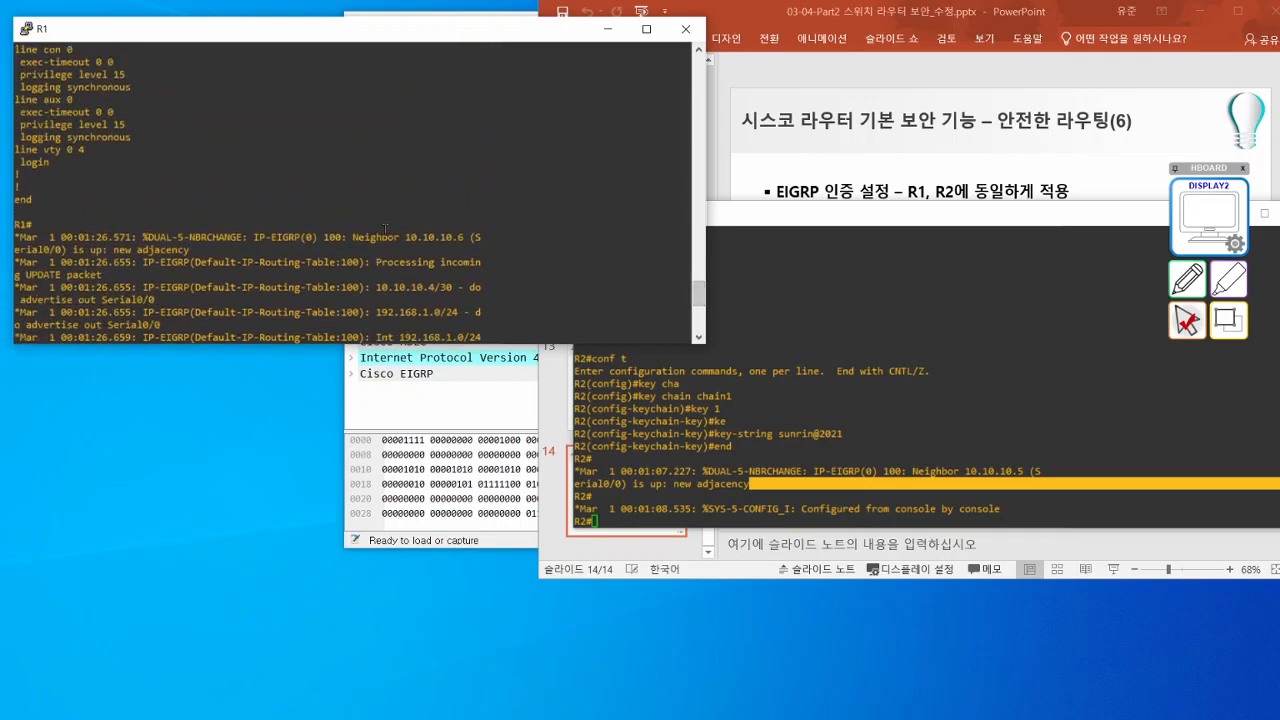
pyautogui.click(382, 237)
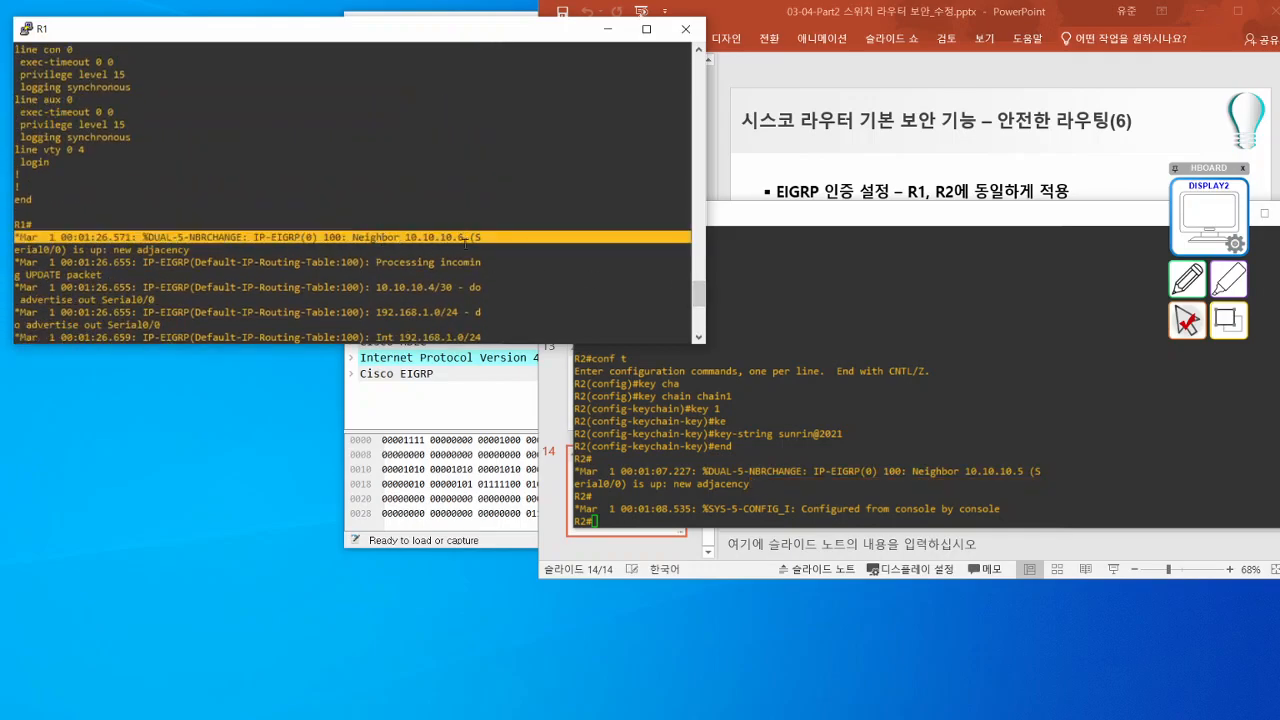
pyautogui.click(198, 255)
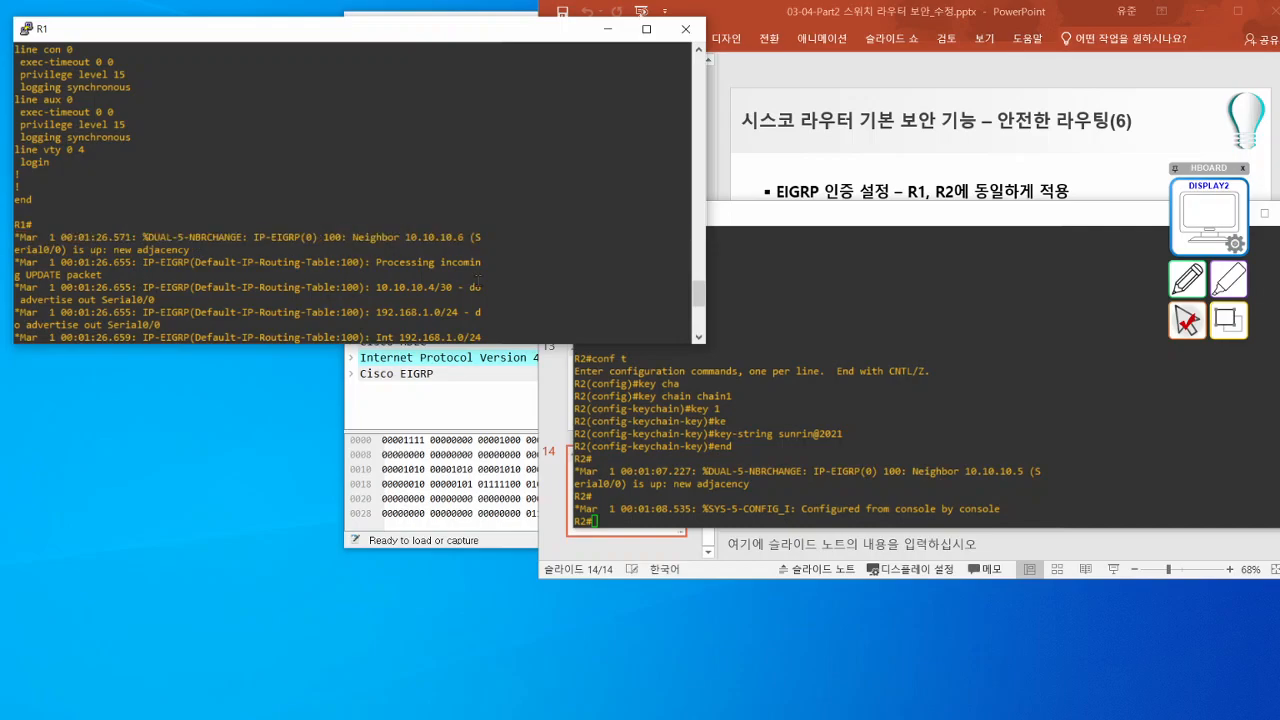
# - Highlight the EIGRP debug lines on R1 for the 10.10.10.4/30 and 192.168.1.0/24 advertisements and the incoming update packet
pyautogui.tripleClick(418, 136)
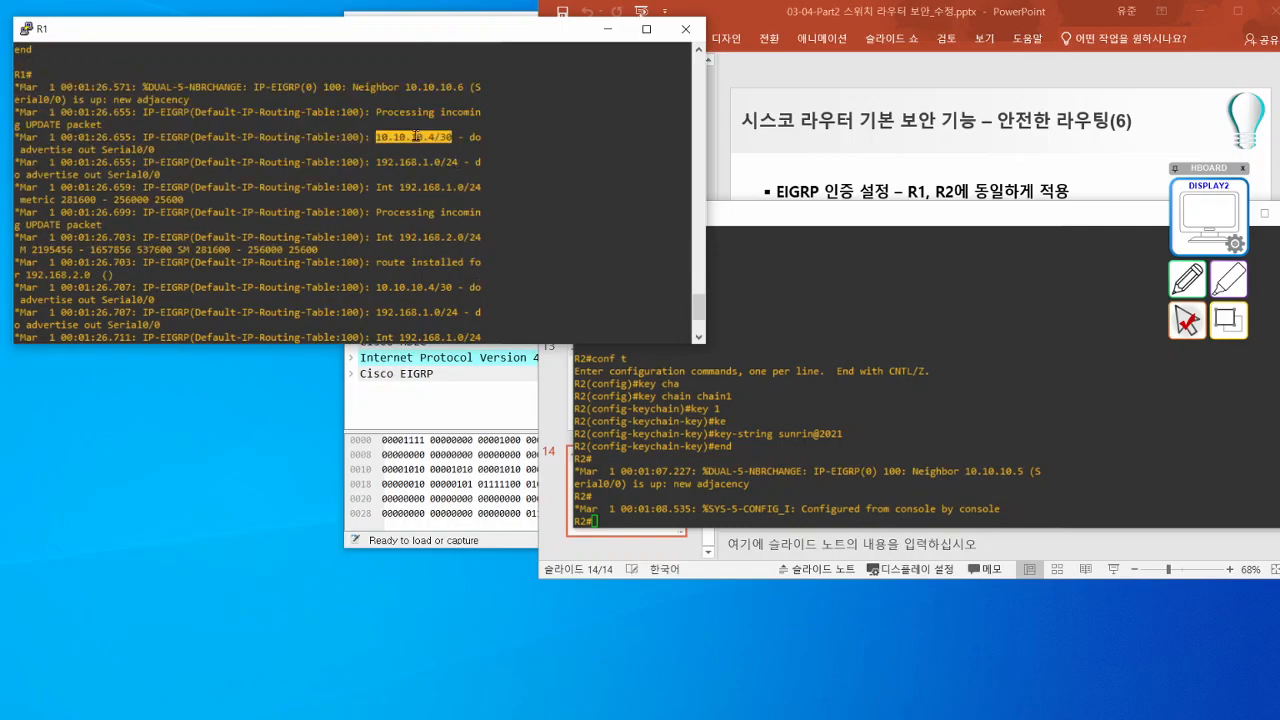
pyautogui.click(211, 160)
pyautogui.tripleClick(406, 172)
pyautogui.click(406, 168)
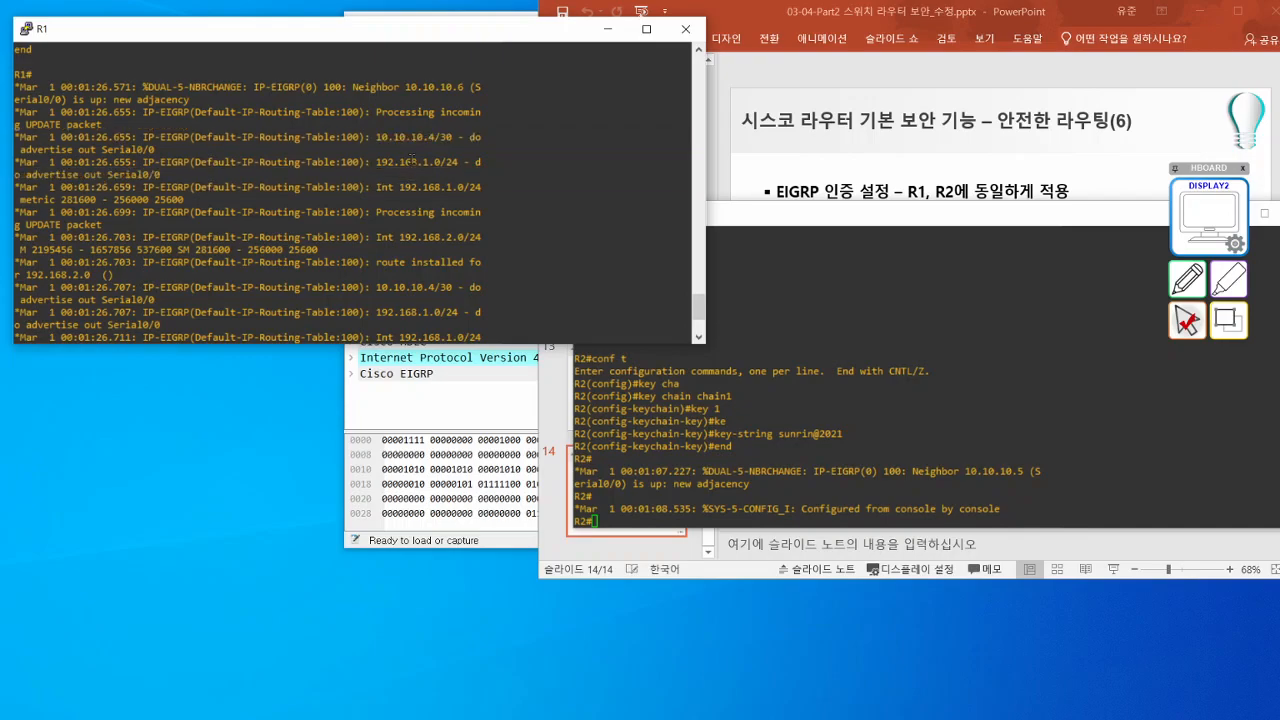
pyautogui.tripleClick(406, 162)
pyautogui.click(322, 175)
pyautogui.tripleClick(401, 190)
pyautogui.click(403, 193)
pyautogui.tripleClick(404, 210)
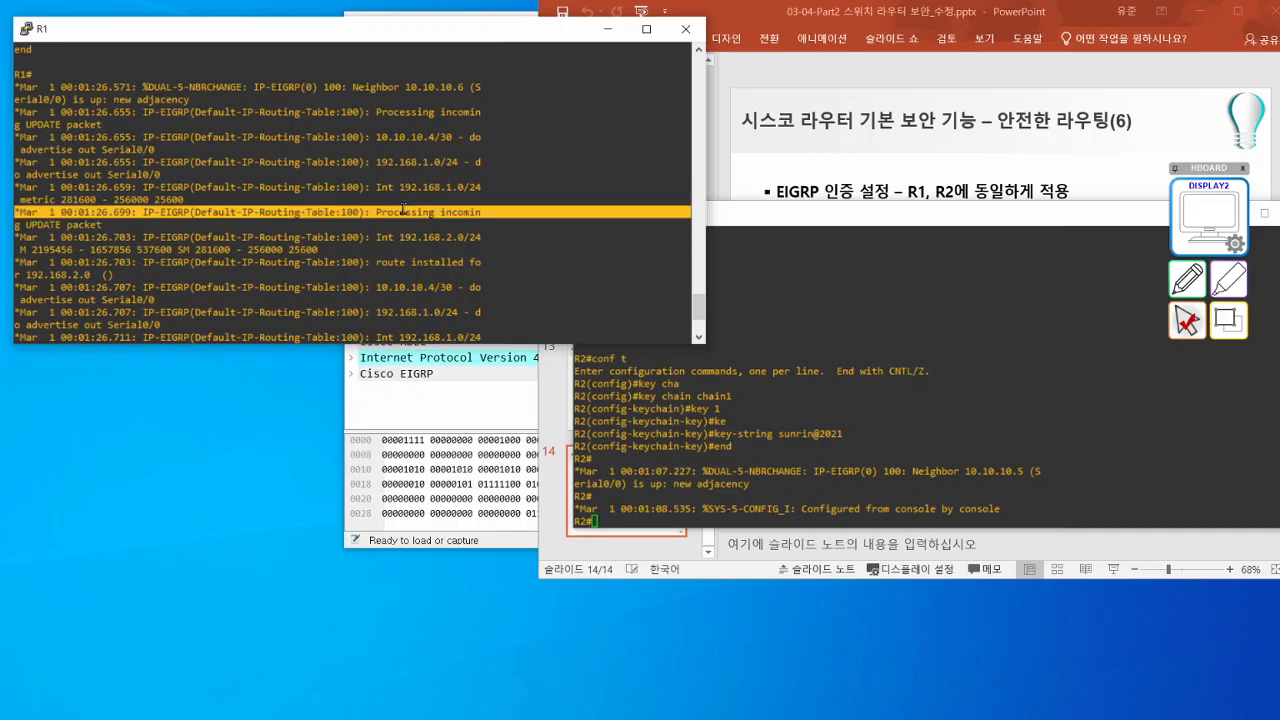
pyautogui.press('Return')
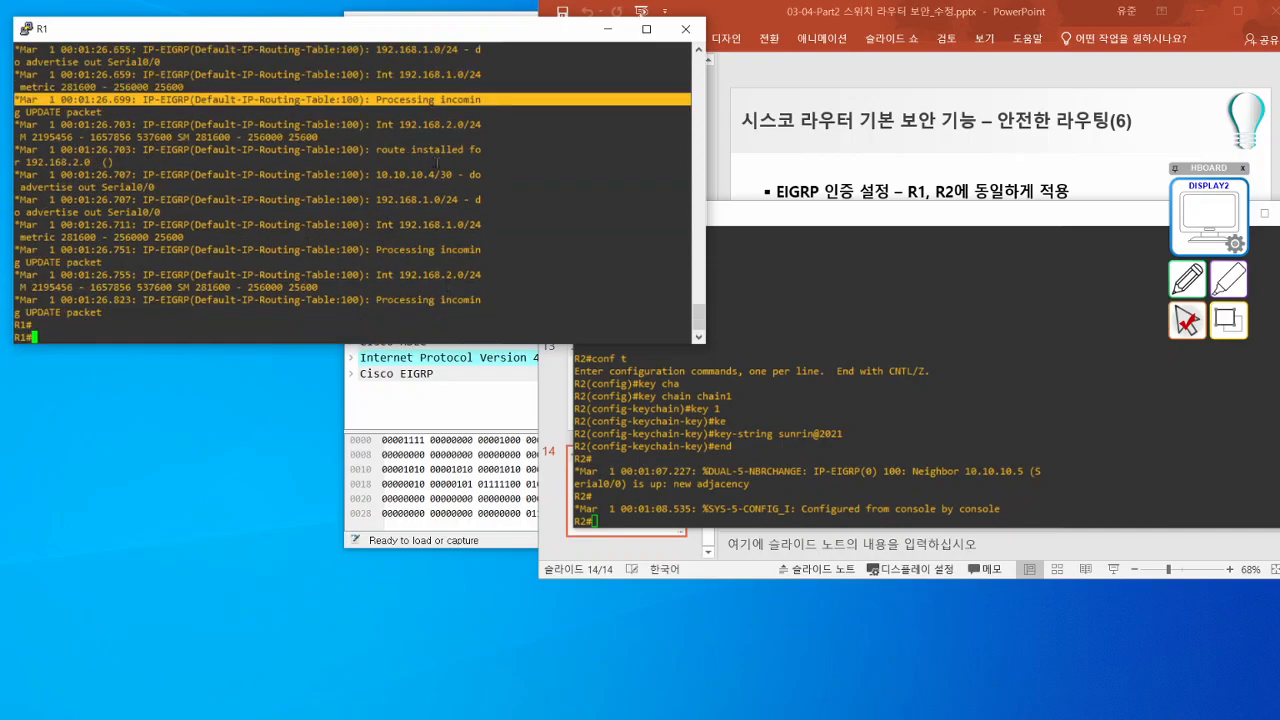
# - Highlight the R1 debug lines for the 192.168.2.0/24 network and the last incoming EIGRP update packets
pyautogui.doubleClick(436, 126)
pyautogui.tripleClick(436, 126)
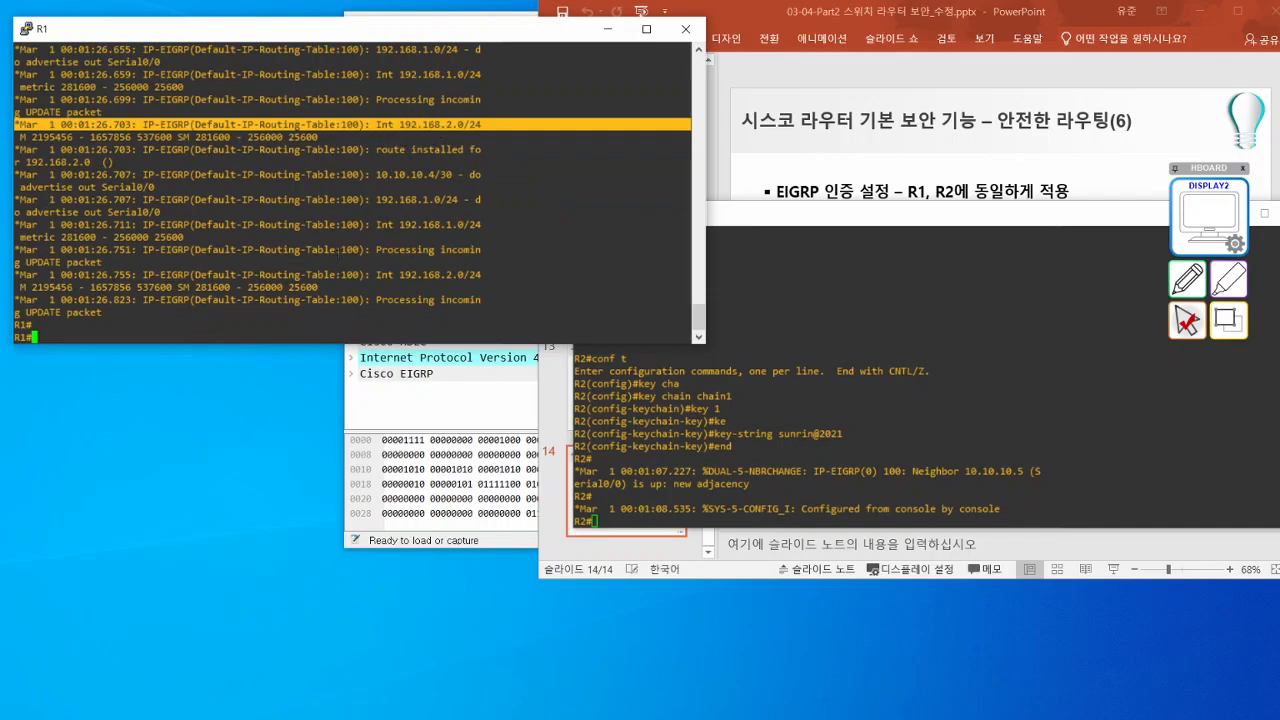
pyautogui.tripleClick(318, 278)
pyautogui.tripleClick(403, 314)
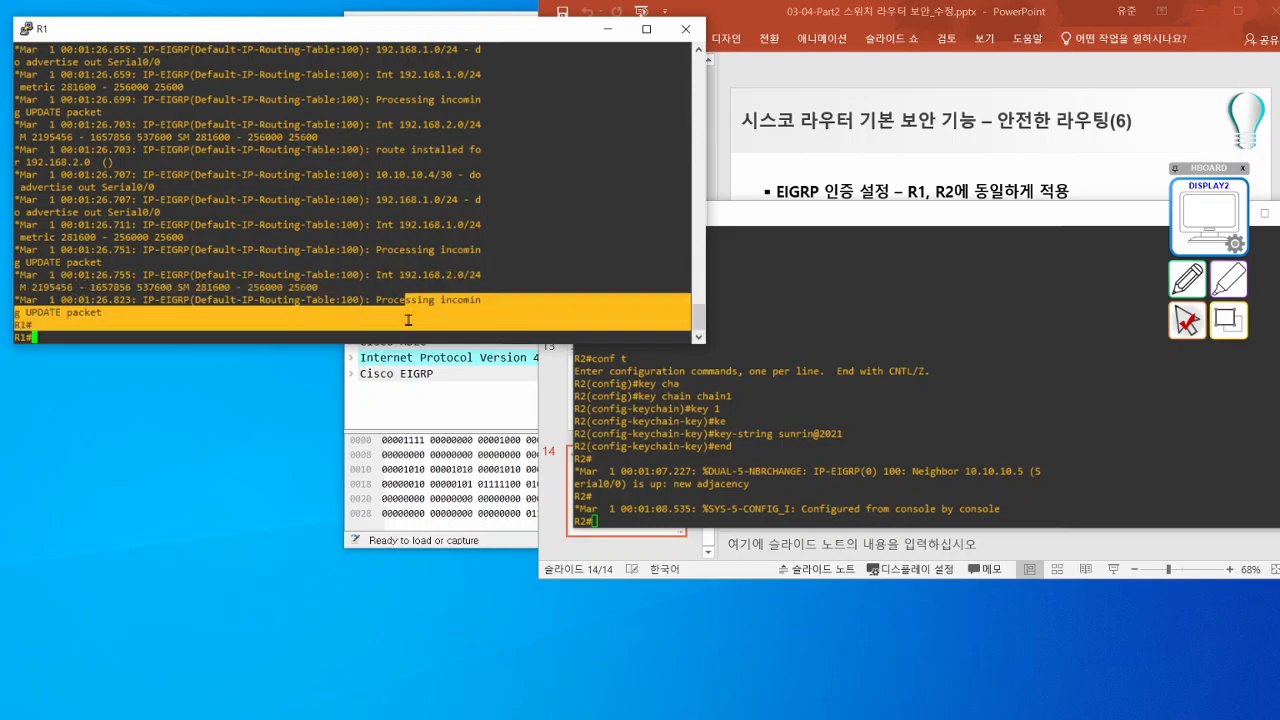
pyautogui.click(48, 305)
pyautogui.doubleClick(161, 312)
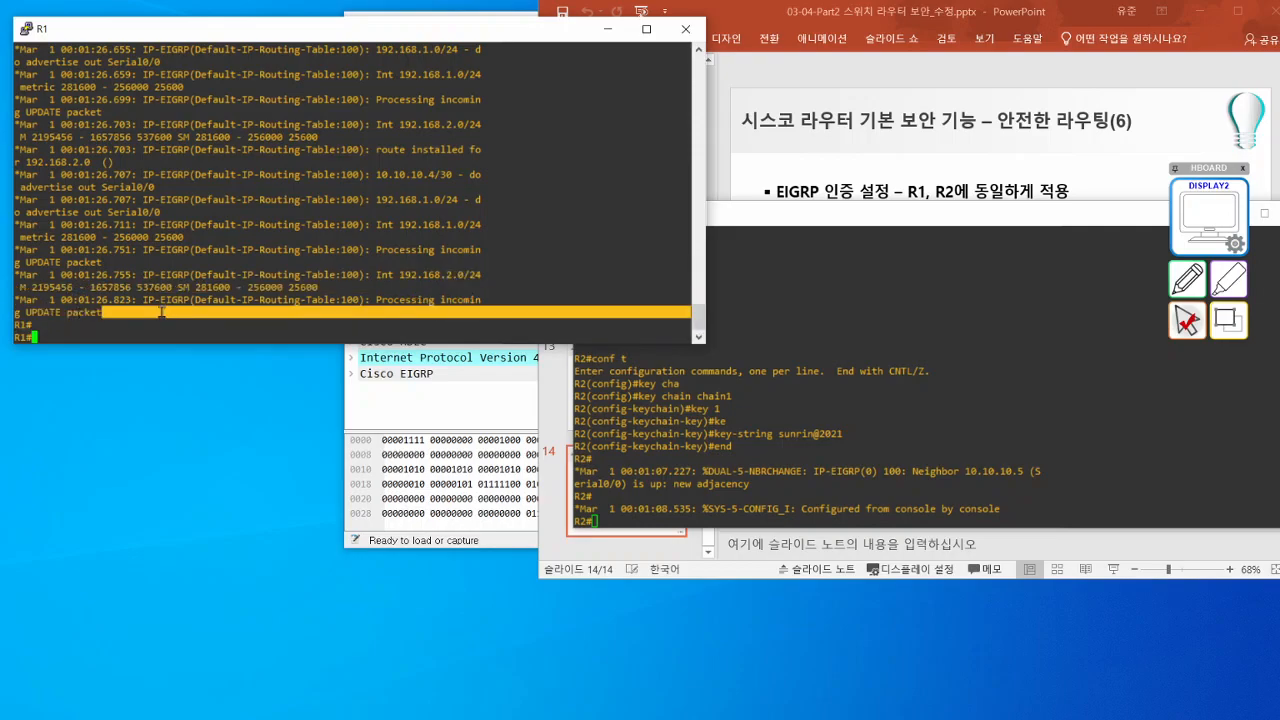
# - Display R1's IP routing table and highlight the EIGRP route to 192.168.2.0/24
pyautogui.write('sh ip rout')
pyautogui.press('Return')
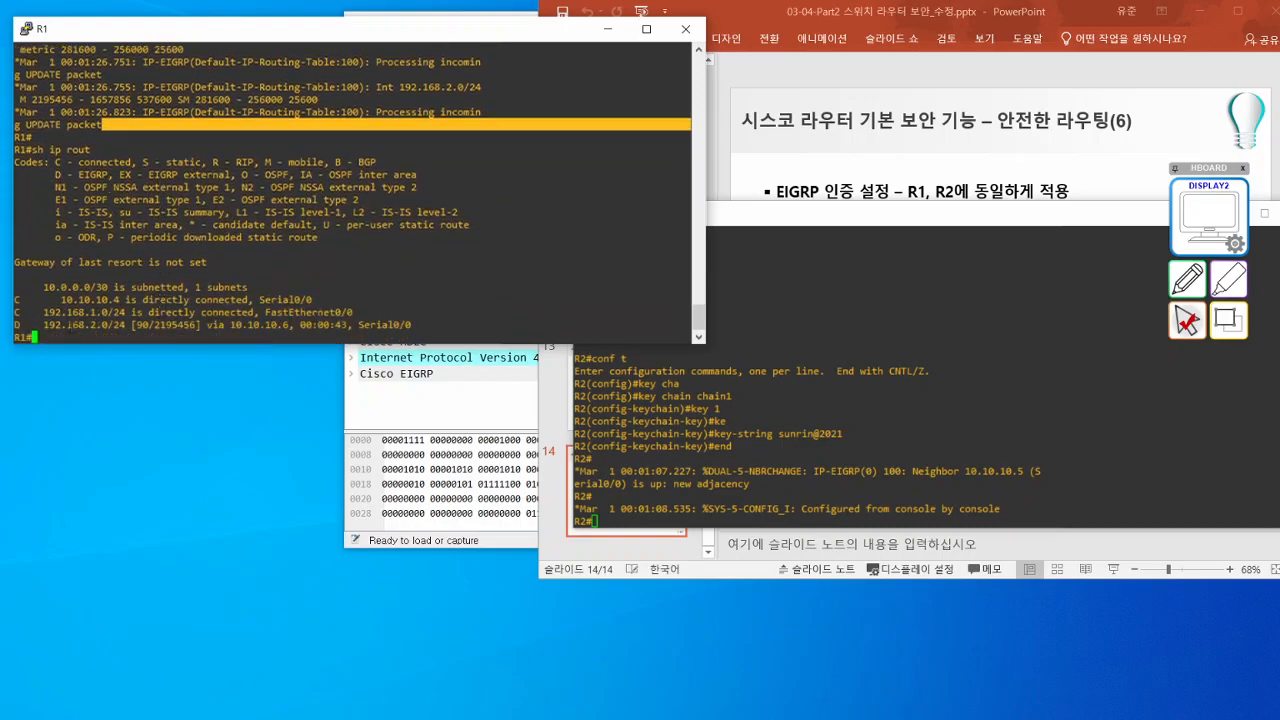
# - Bring the R2 console fully into view, enter global configuration mode and display R2's IP routing table from there
pyautogui.click(805, 350)
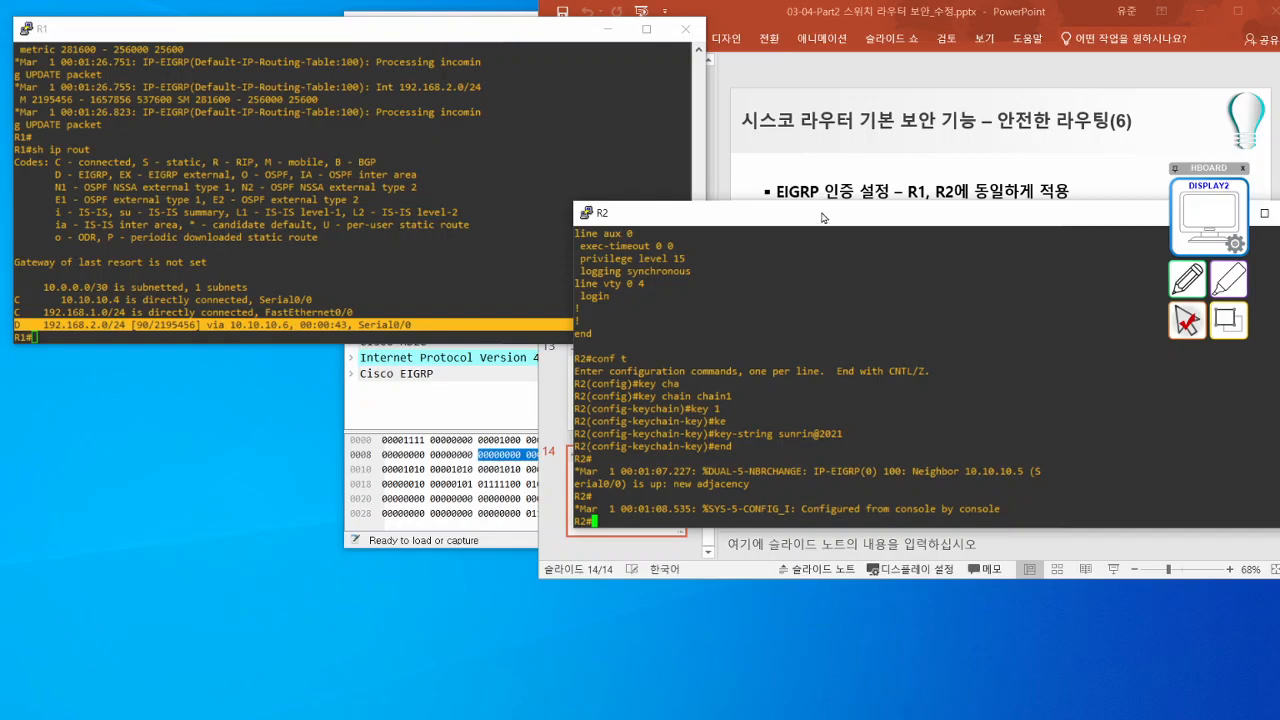
pyautogui.moveTo(825, 214); pyautogui.dragTo(622, 209)
pyautogui.write('conf t')
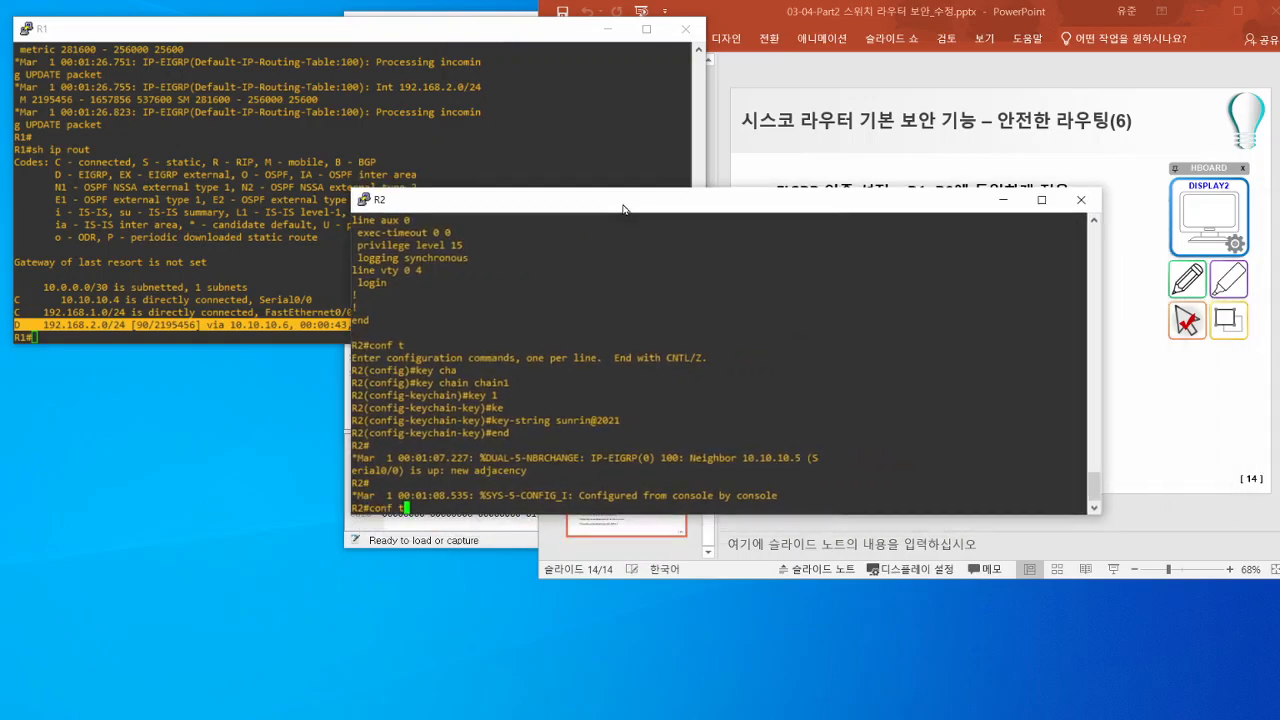
pyautogui.press('Return')
pyautogui.write('do s i')
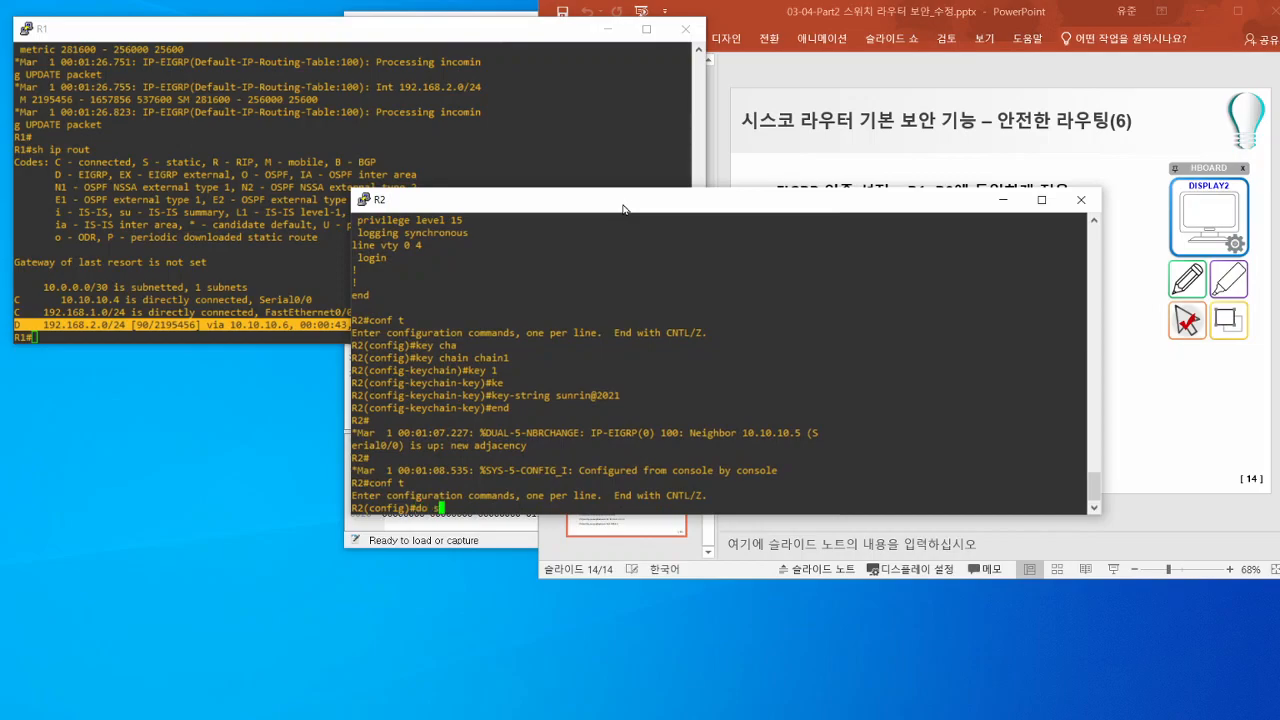
pyautogui.press('BackSpace')
pyautogui.press('BackSpace')
pyautogui.press('BackSpace')
pyautogui.write('sh ip rou')
pyautogui.press('Return')
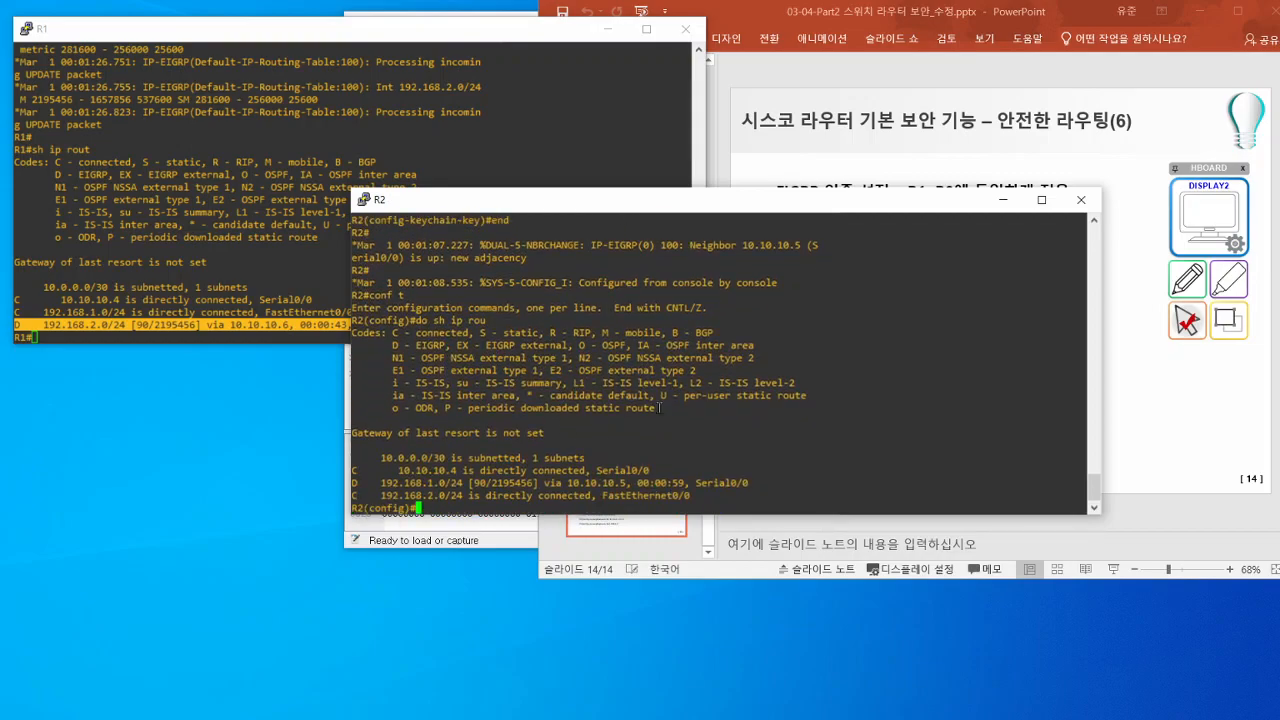
# - Open key 1 of the key chain chain1 on R2
pyautogui.write('key 1')
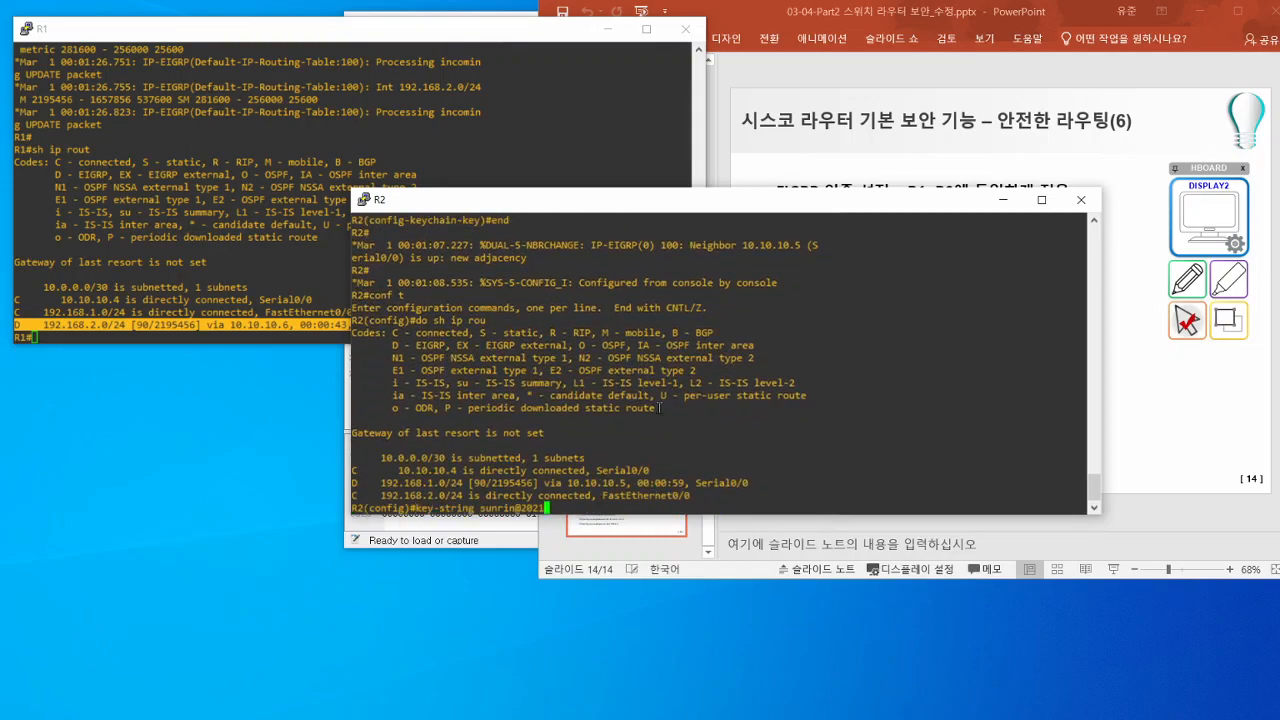
pyautogui.write('hain chain1')
pyautogui.press('Return')
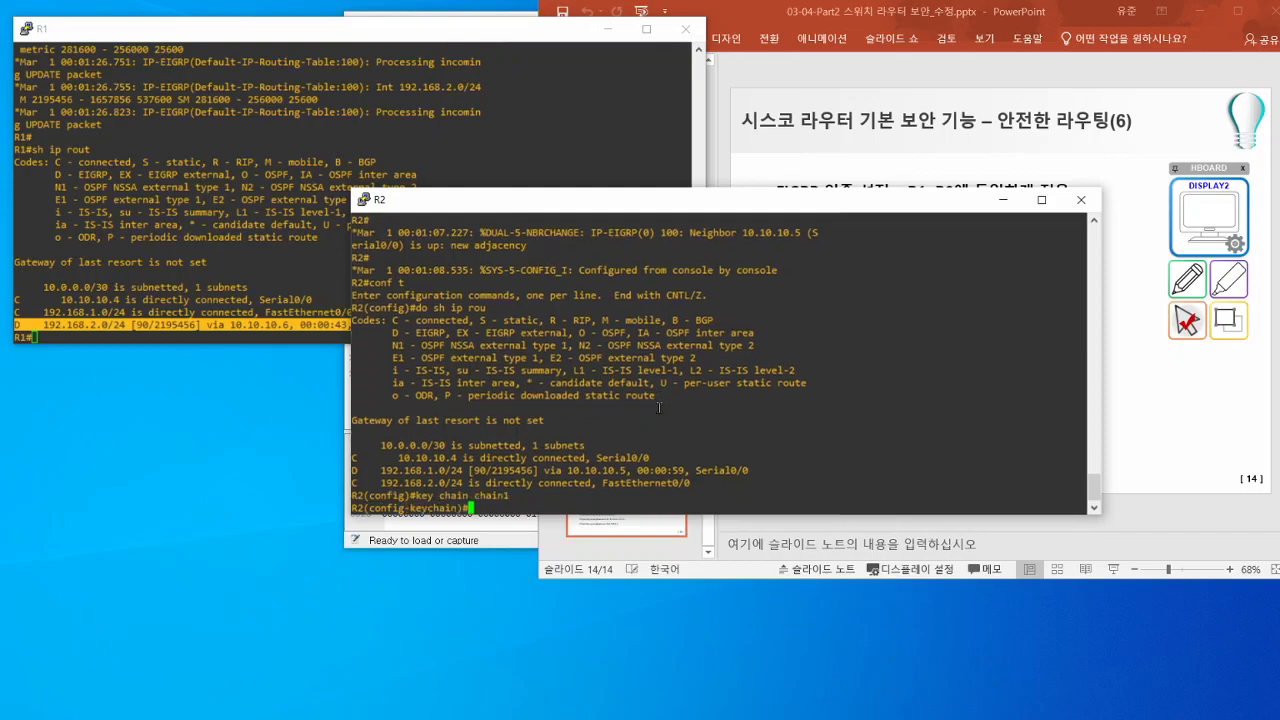
pyautogui.write('end')
pyautogui.press('Up')
pyautogui.press('Up')
pyautogui.press('Return')
# - Set the key string of key 1 on R2 to a shortened string that differs from R1's and exit configuration mode
pyautogui.press('Up')
pyautogui.press('Up')
pyautogui.press('BackSpace')
pyautogui.press('BackSpace')
pyautogui.press('BackSpace')
pyautogui.press('BackSpace')
pyautogui.press('BackSpace')
pyautogui.press('BackSpace')
pyautogui.press('BackSpace')
pyautogui.press('BackSpace')
pyautogui.press('BackSpace')
pyautogui.press('BackSpace')
pyautogui.press('BackSpace')
pyautogui.press('BackSpace')
pyautogui.press('BackSpace')
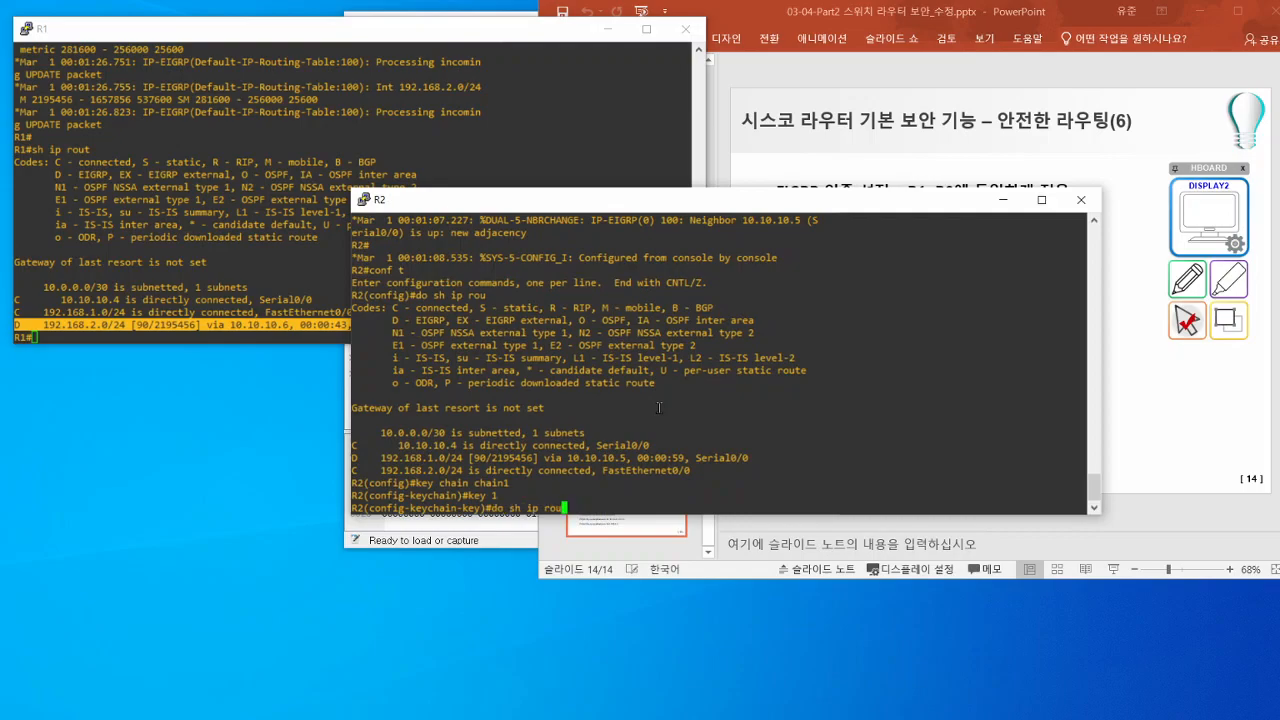
pyautogui.write('-string sunrin@2021')
pyautogui.press('BackSpace')
pyautogui.press('BackSpace')
pyautogui.press('BackSpace')
pyautogui.press('BackSpace')
pyautogui.press('BackSpace')
pyautogui.press('BackSpace')
pyautogui.press('BackSpace')
pyautogui.press('BackSpace')
pyautogui.press('Return')
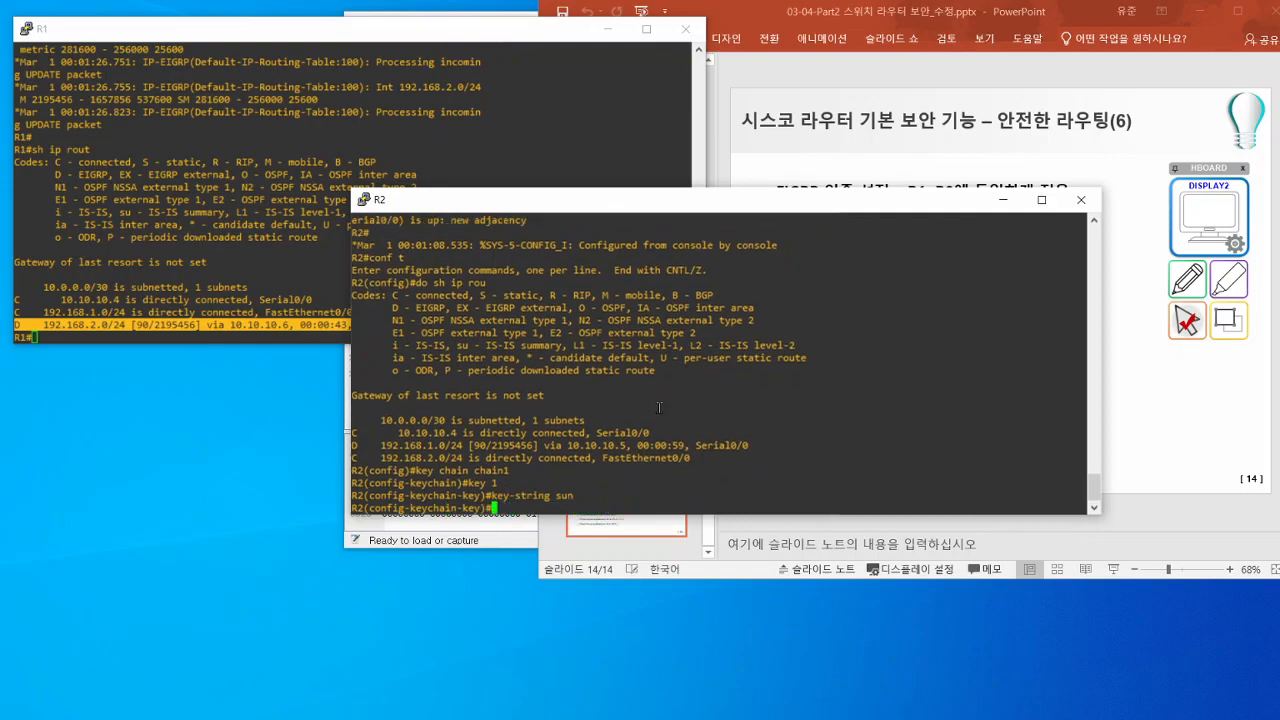
pyautogui.write('end')
pyautogui.press('Return')
pyautogui.press('Return')
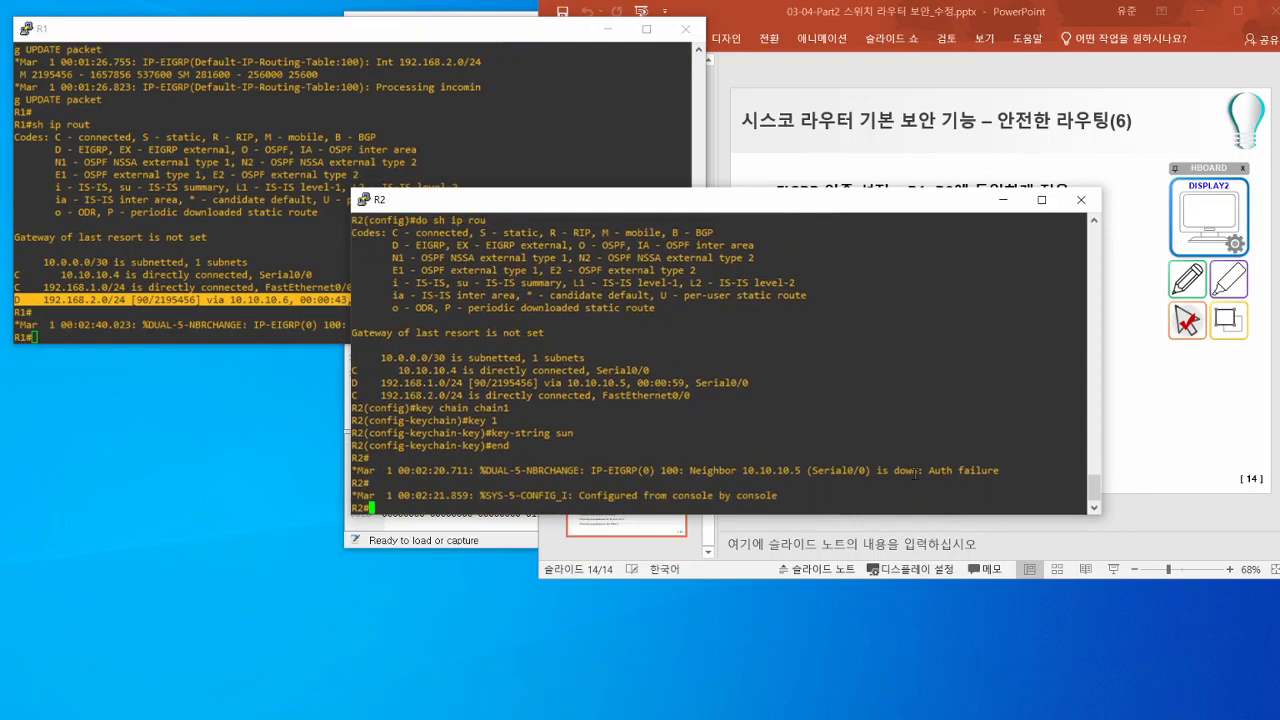
# - Highlight R2's latest EIGRP neighbor change message, display R2's IP routing table and highlight its route entries
pyautogui.moveTo(915, 474); pyautogui.dragTo(352, 470)
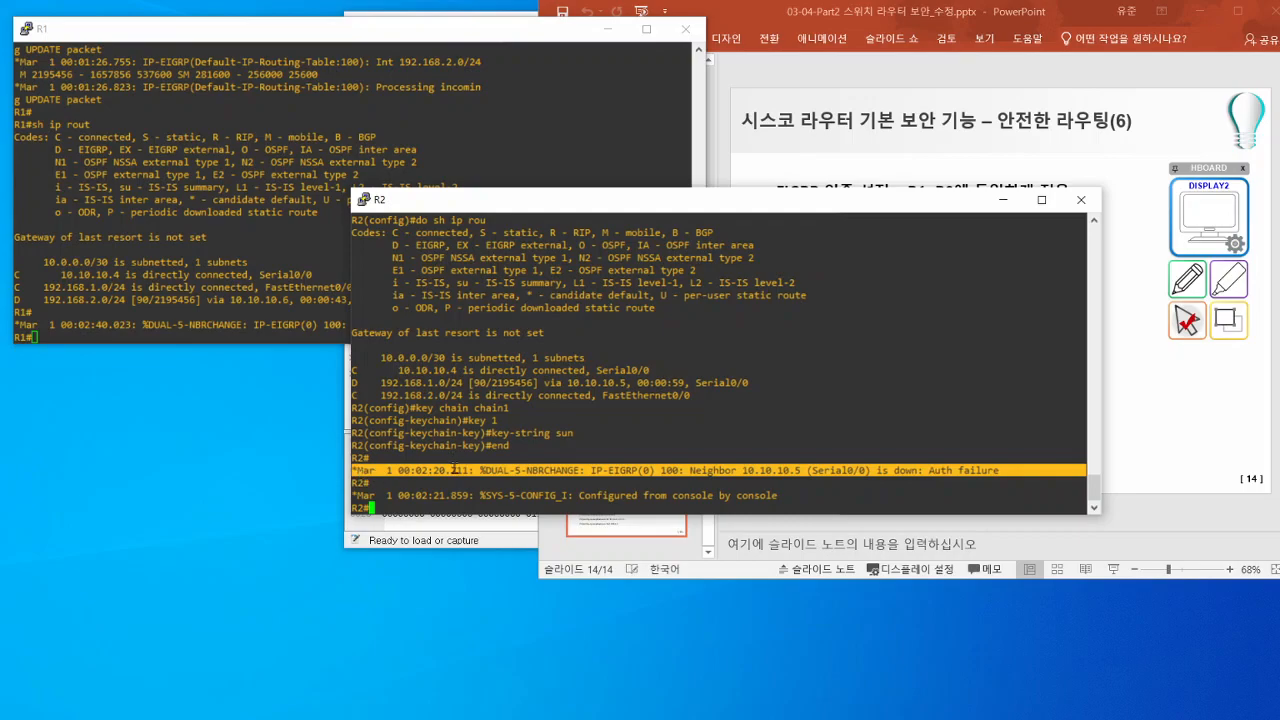
pyautogui.click(565, 433)
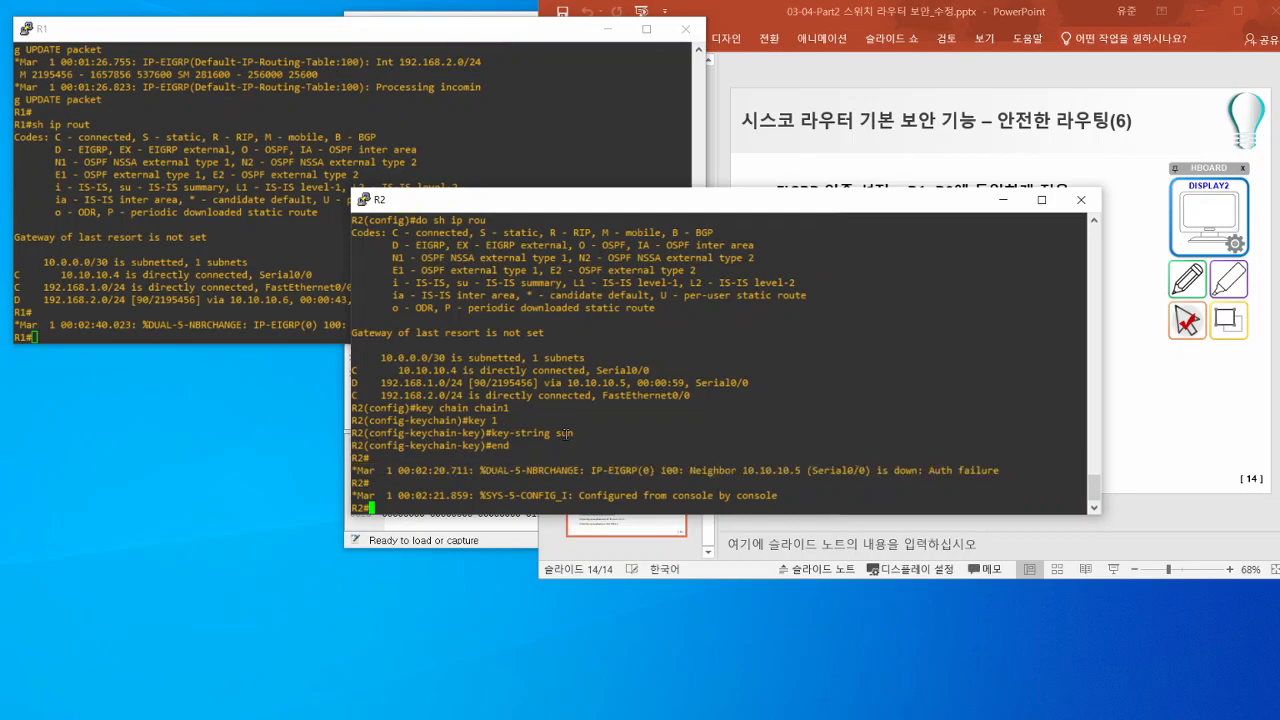
pyautogui.write('sh ip rout')
pyautogui.press('Return')
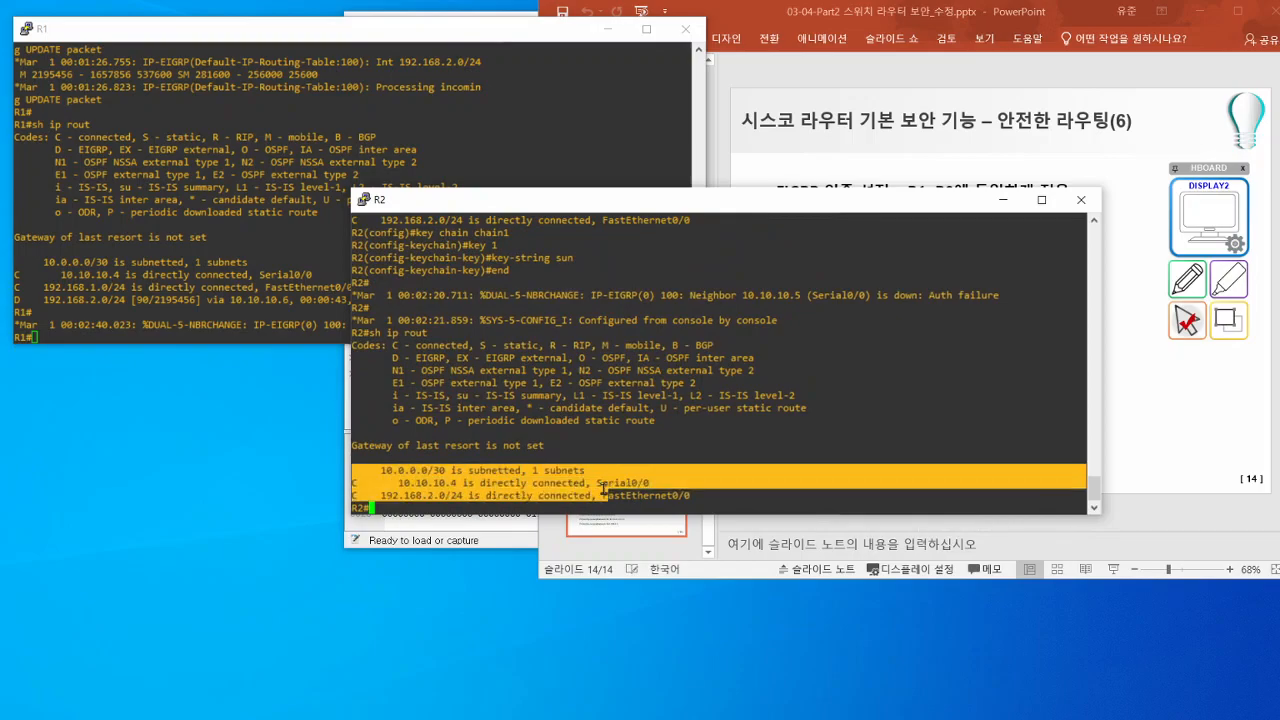
# - Display R1's IP routing table again with show ip route and highlight its route entries
pyautogui.click(200, 314)
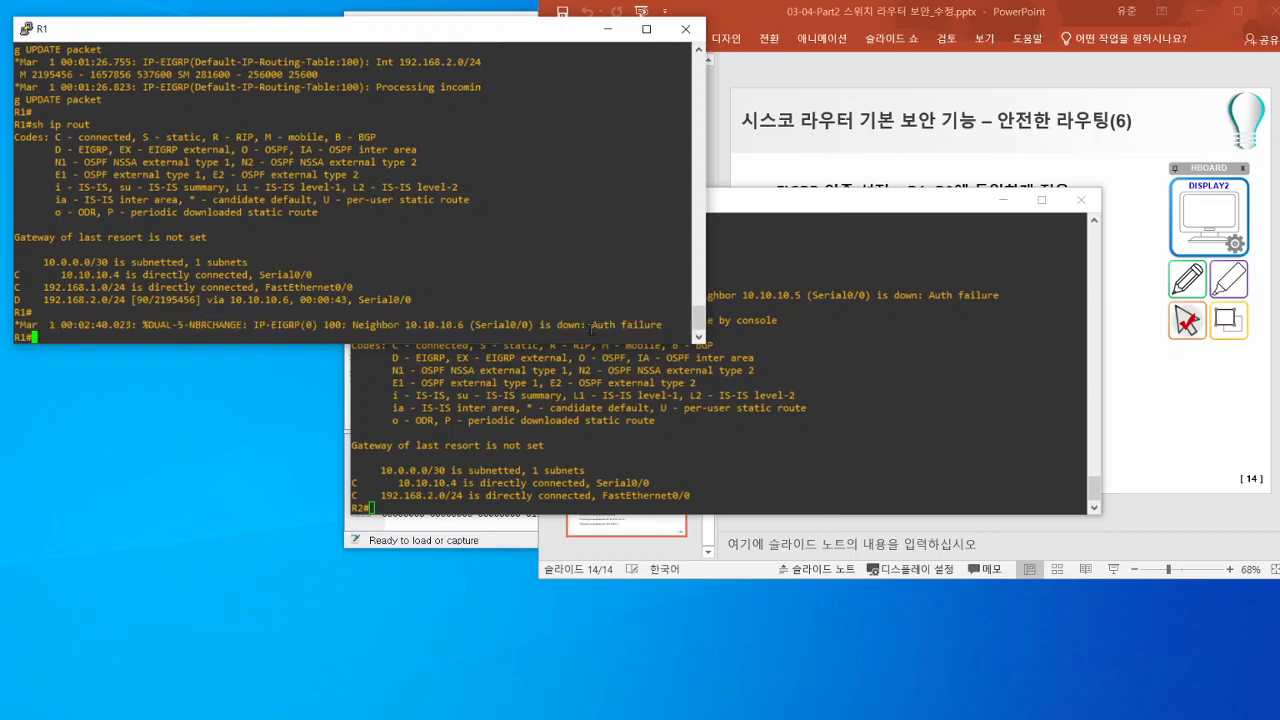
pyautogui.write('do shi')
pyautogui.press('BackSpace')
pyautogui.write('ip rout')
pyautogui.press('Return')
pyautogui.press('Up')
pyautogui.press('Left')
pyautogui.press('Left')
pyautogui.press('Left')
pyautogui.press('Left')
pyautogui.press('Left')
pyautogui.press('Left')
pyautogui.press('Left')
pyautogui.press('Left')
pyautogui.press('Left')
pyautogui.press('Left')
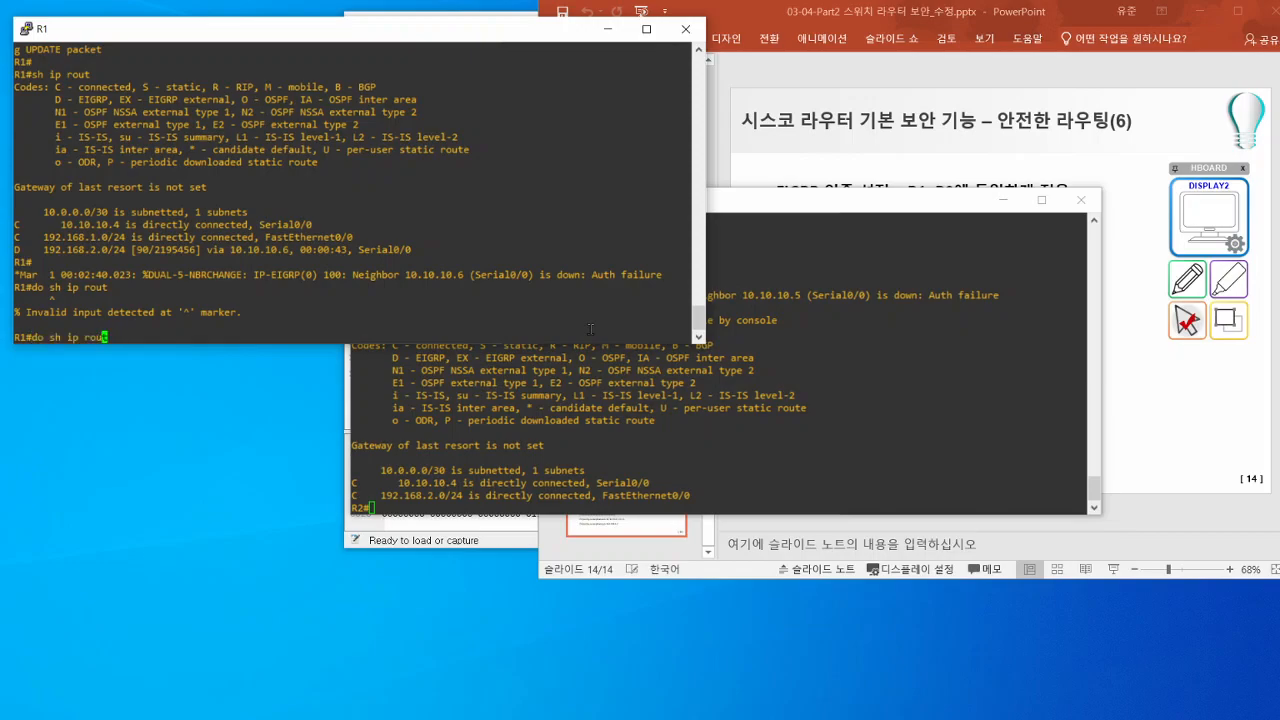
pyautogui.press('BackSpace')
pyautogui.press('BackSpace')
pyautogui.press('BackSpace')
pyautogui.press('Return')
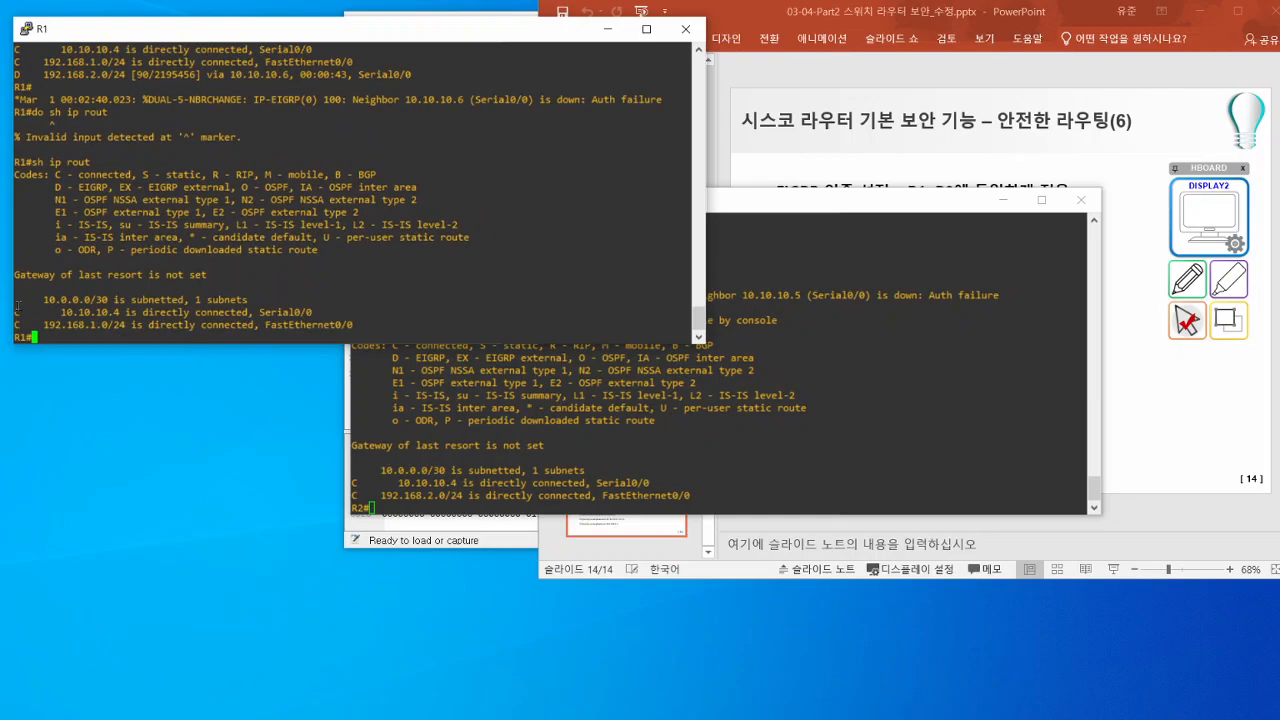
pyautogui.moveTo(17, 306); pyautogui.dragTo(271, 318)
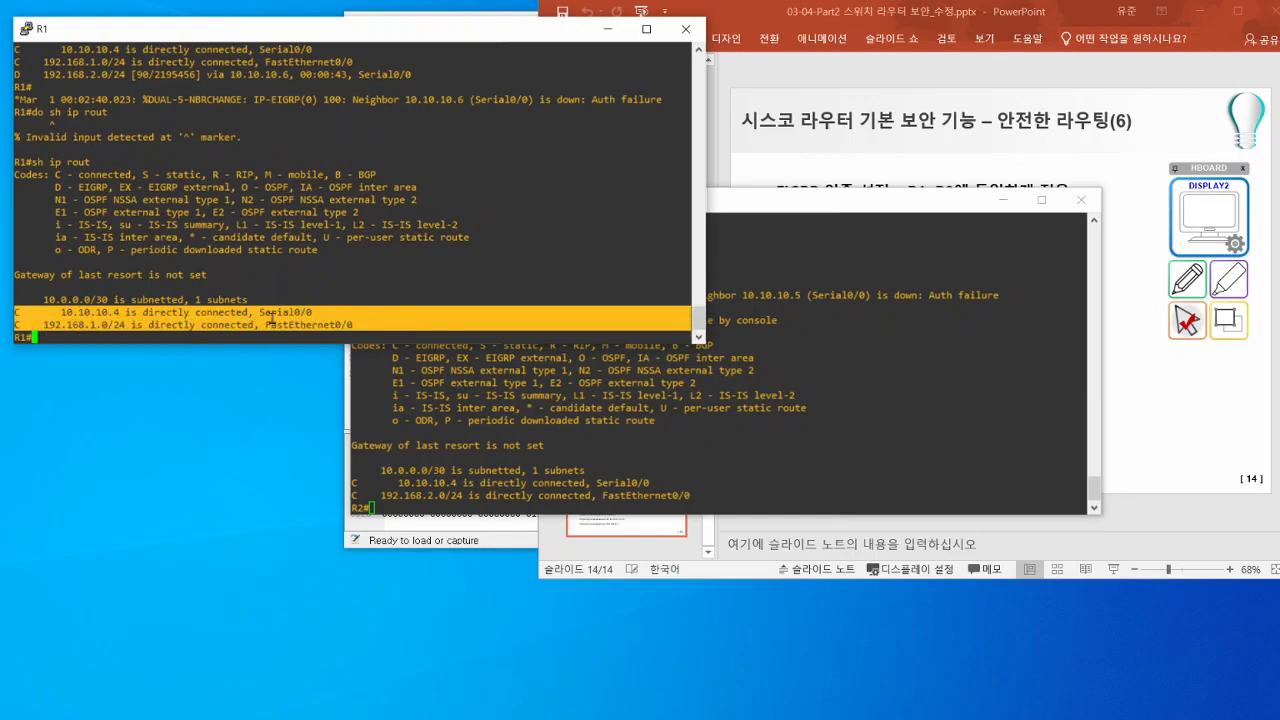
# - Reposition the R2 and R1 consoles and switch to the Wireshark capture of R1 Serial0/0 to R2 Serial0/0
pyautogui.click(788, 352)
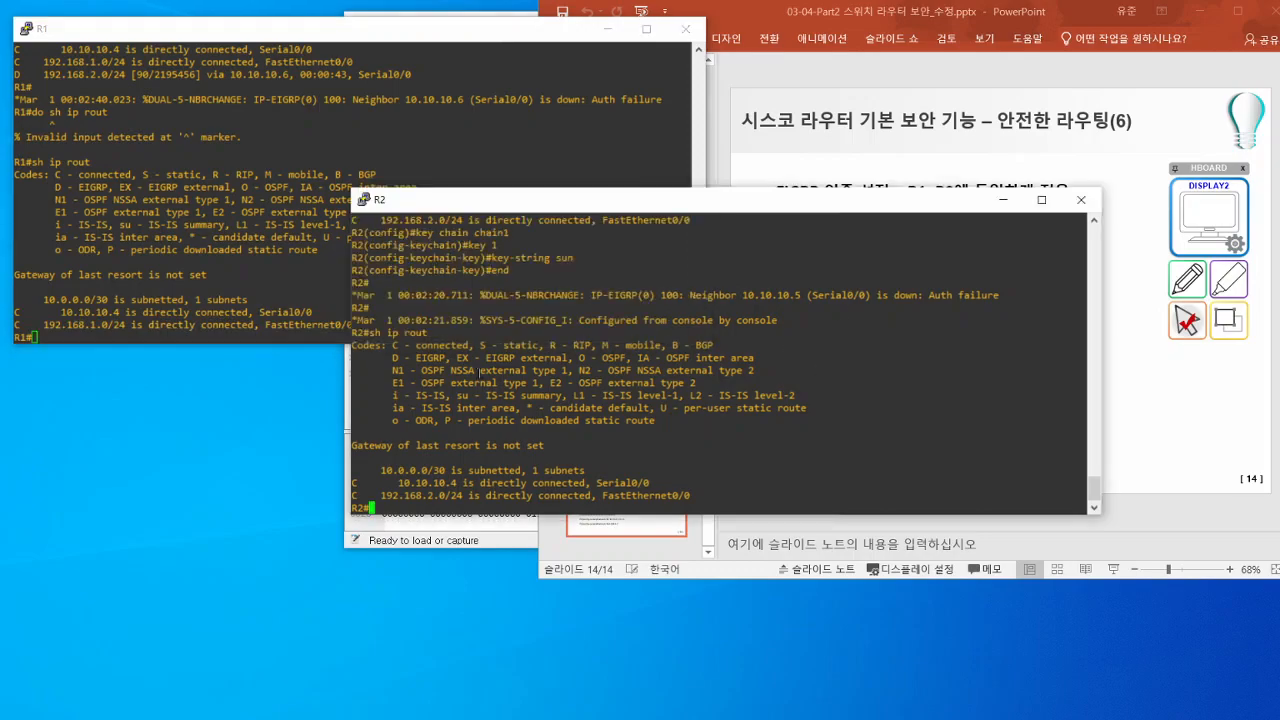
pyautogui.moveTo(518, 204); pyautogui.dragTo(507, 167)
pyautogui.moveTo(463, 42); pyautogui.dragTo(463, 62)
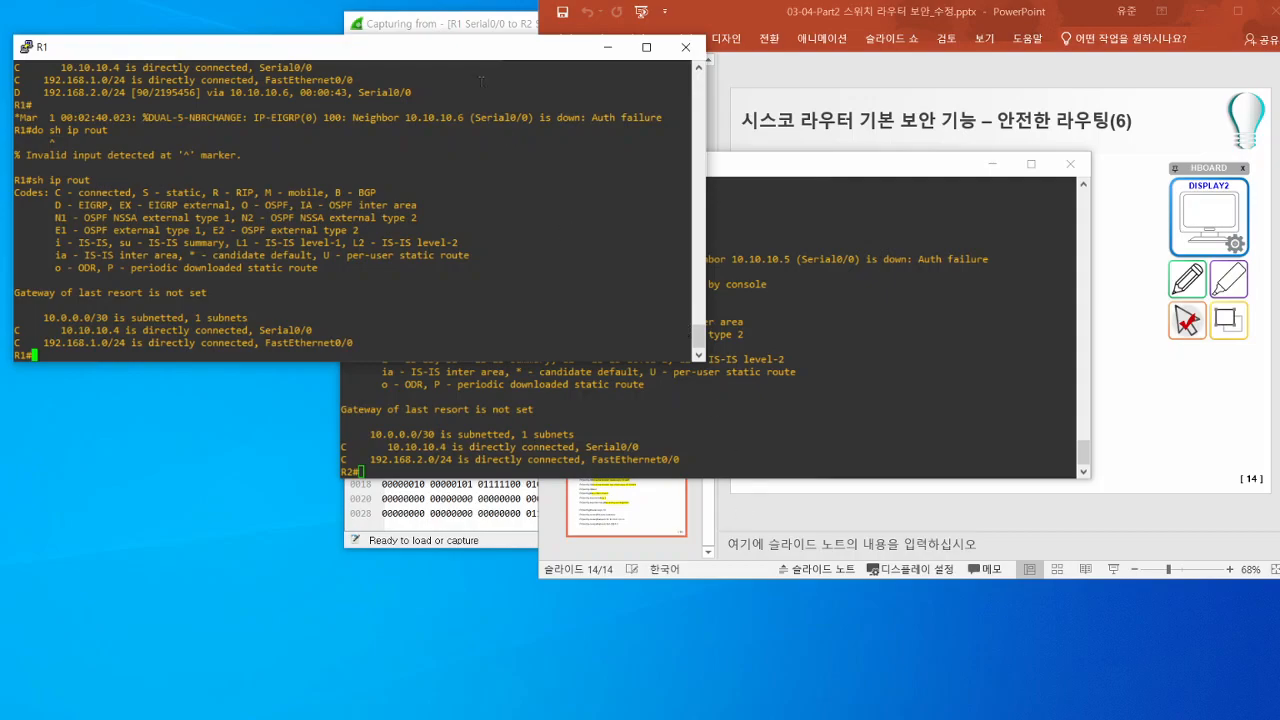
pyautogui.click(475, 24)
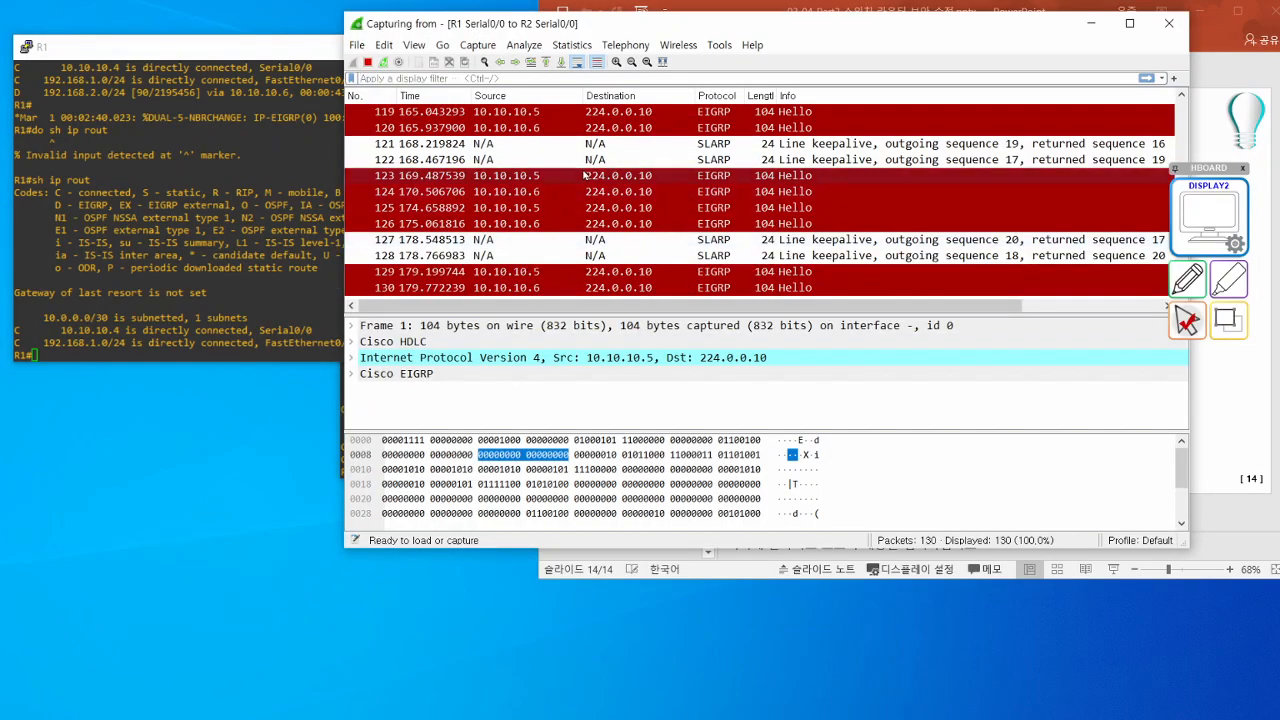
# - Filter the captured packets with the display filter eigrp
pyautogui.click(585, 175)
pyautogui.scroll(15, 590, 180)
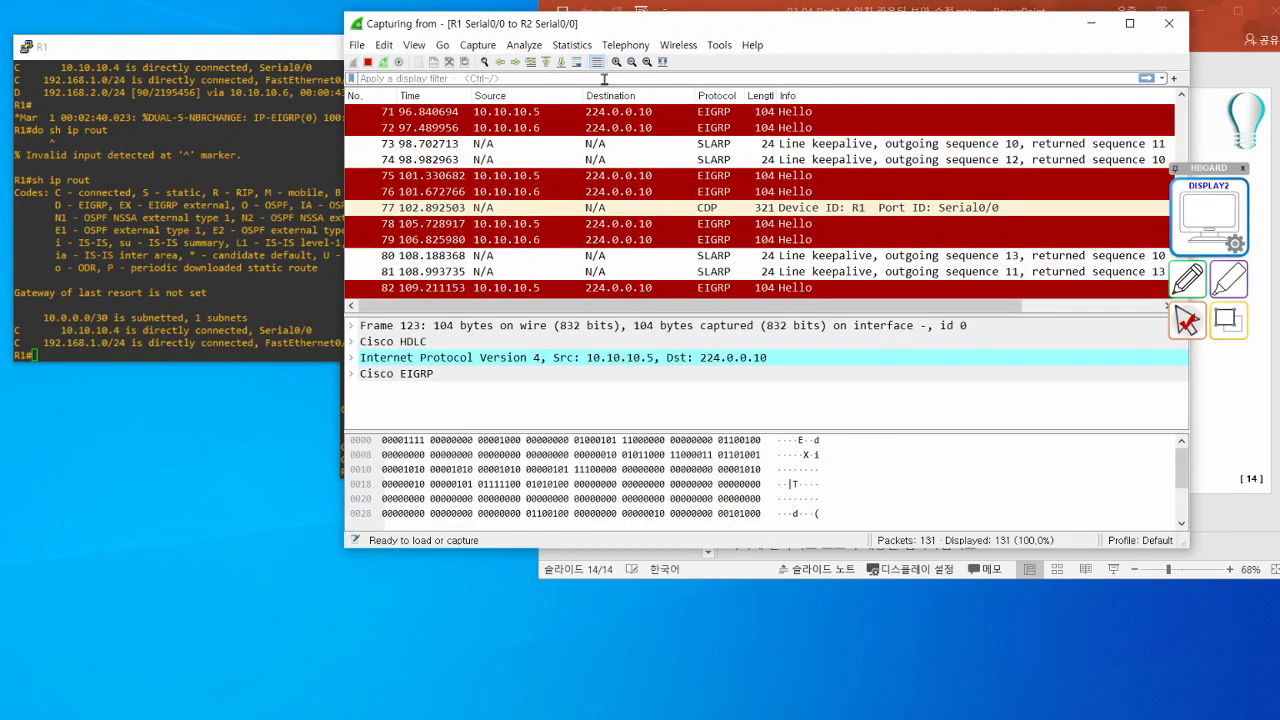
pyautogui.click(594, 79)
pyautogui.write('eig')
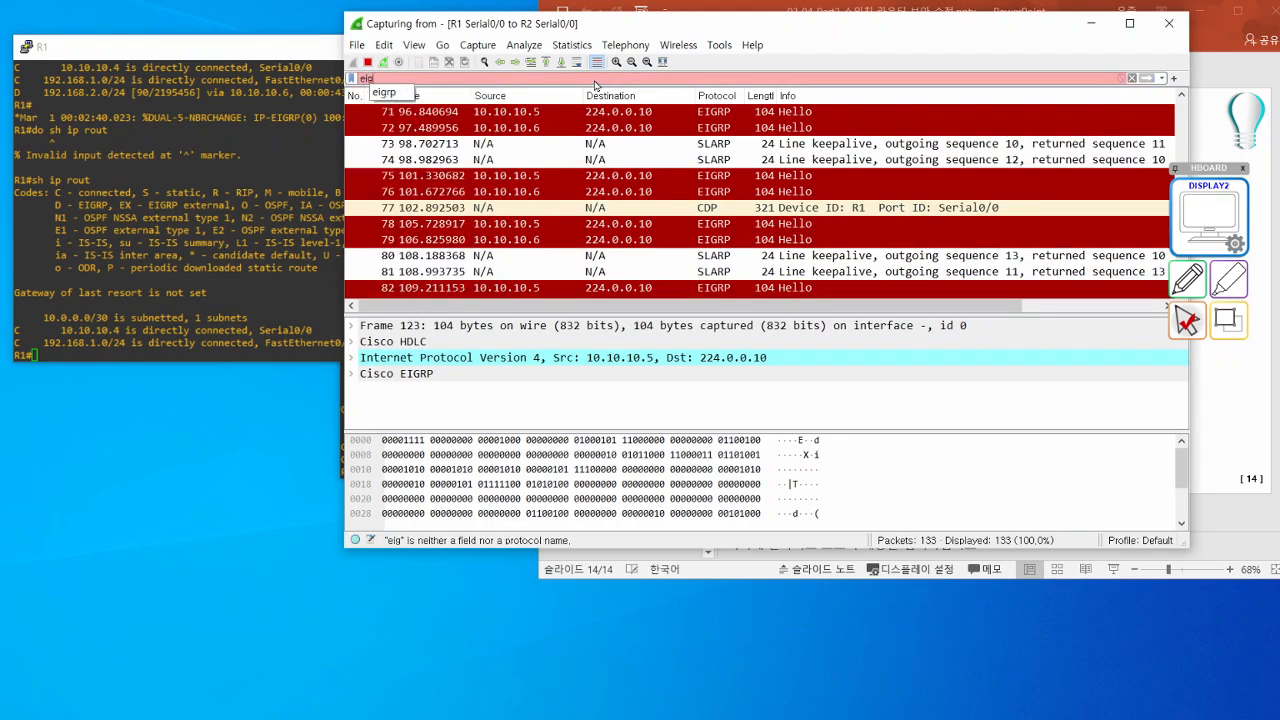
pyautogui.write('rp')
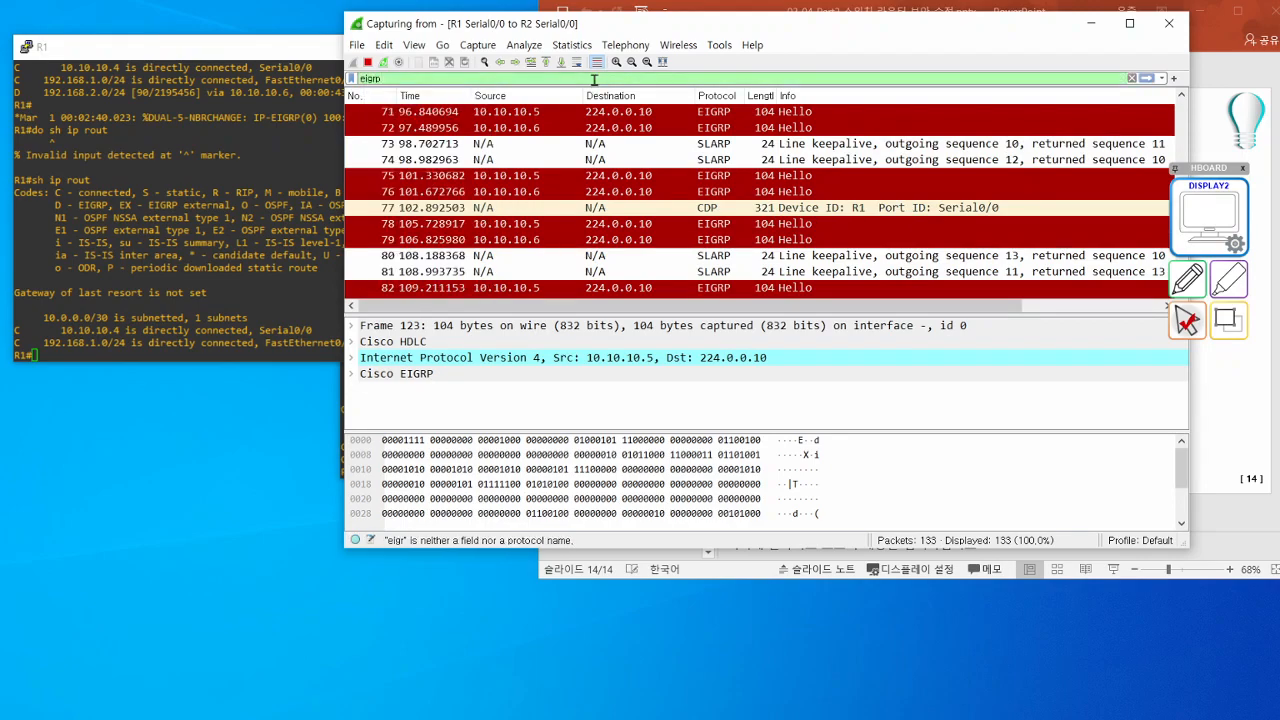
pyautogui.press('Return')
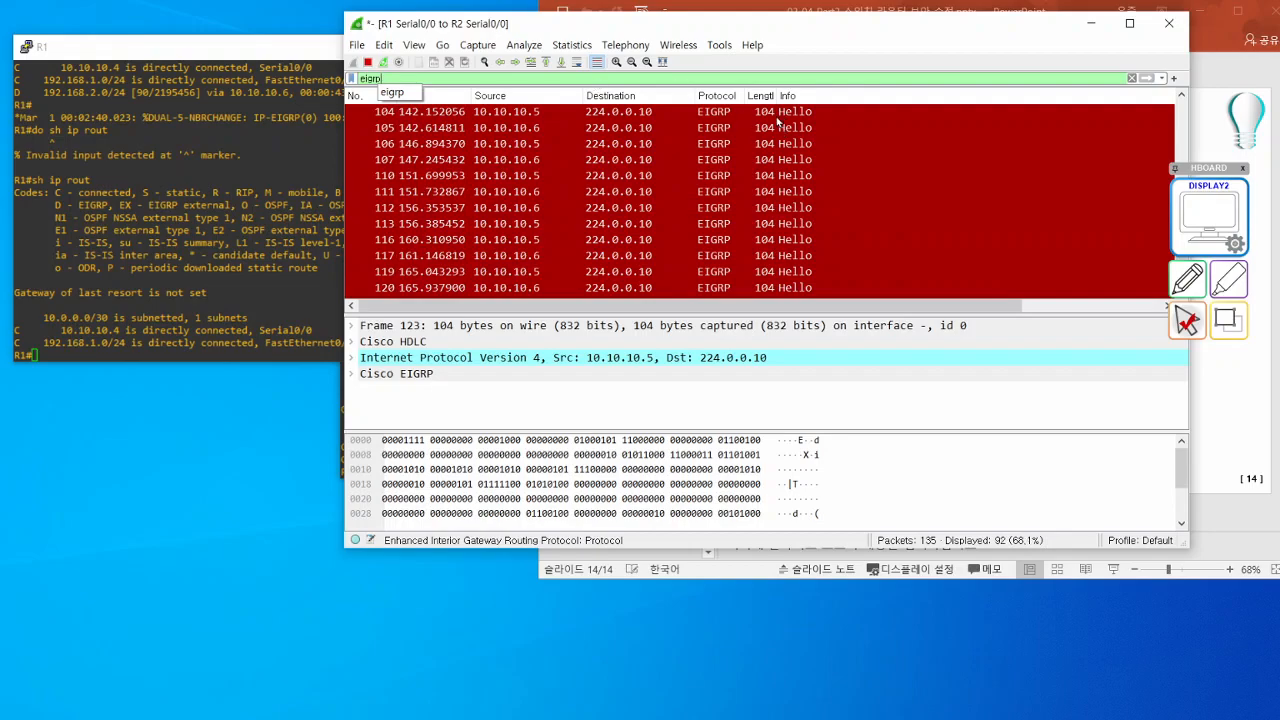
# - Look through the filtered EIGRP Hello packets back to the start of the capture
pyautogui.click(779, 147)
pyautogui.click(779, 178)
pyautogui.click(775, 194)
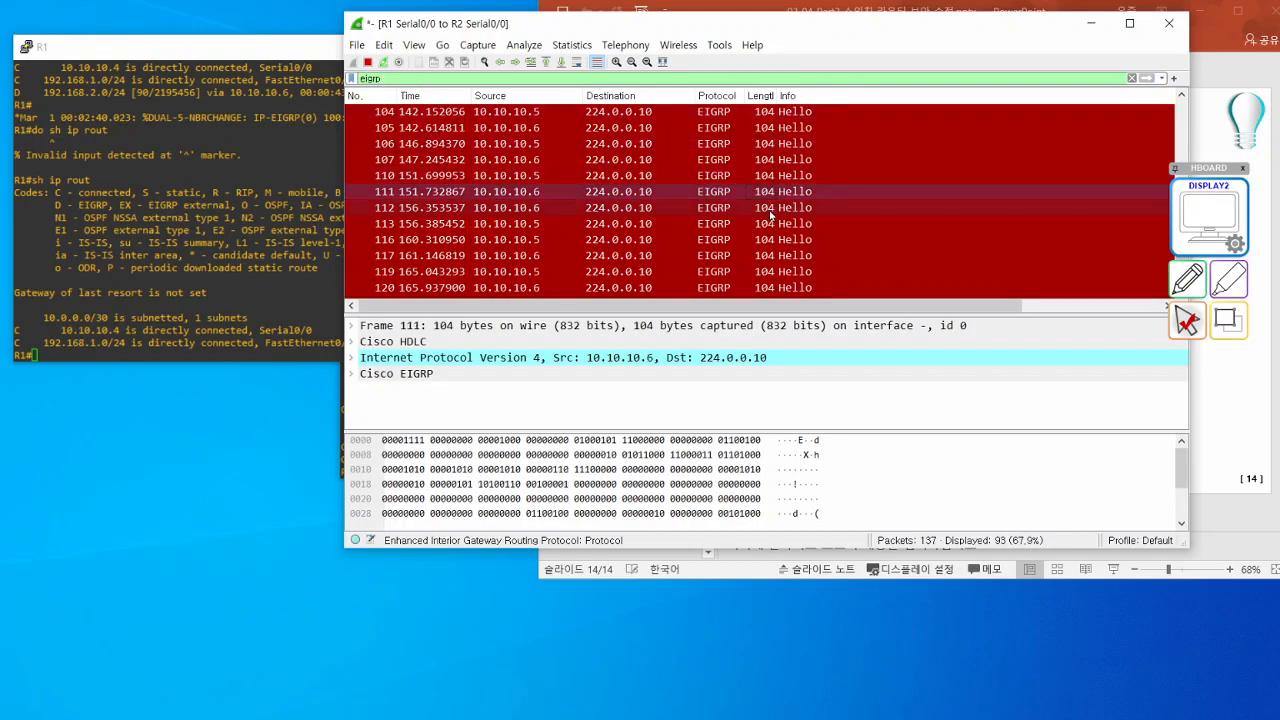
pyautogui.scroll(-2, 771, 215)
pyautogui.scroll(-2, 771, 215)
pyautogui.scroll(20, 771, 215)
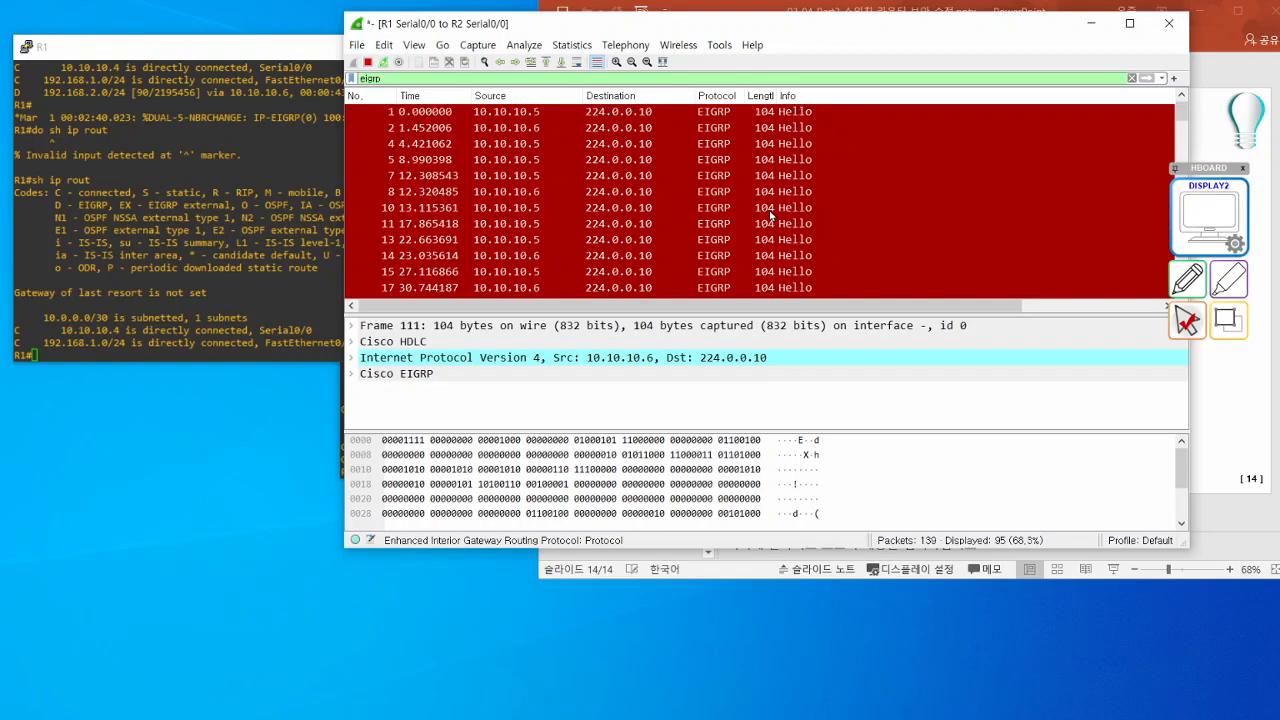
# - Examine the EIGRP Update and Hello (Ack) packets exchanged between 10.10.10.5 and 10.10.10.6, packets 43 to 52
pyautogui.scroll(-7, 771, 215)
pyautogui.click(771, 224)
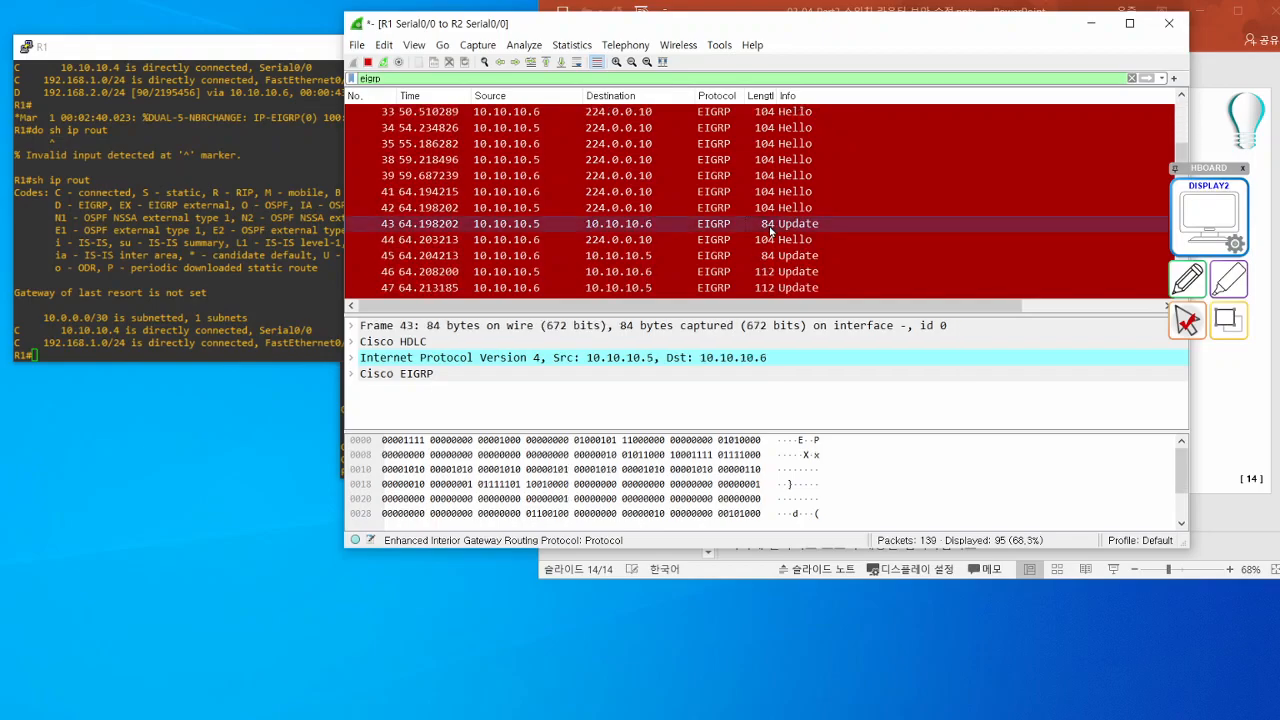
pyautogui.click(771, 240)
pyautogui.click(770, 256)
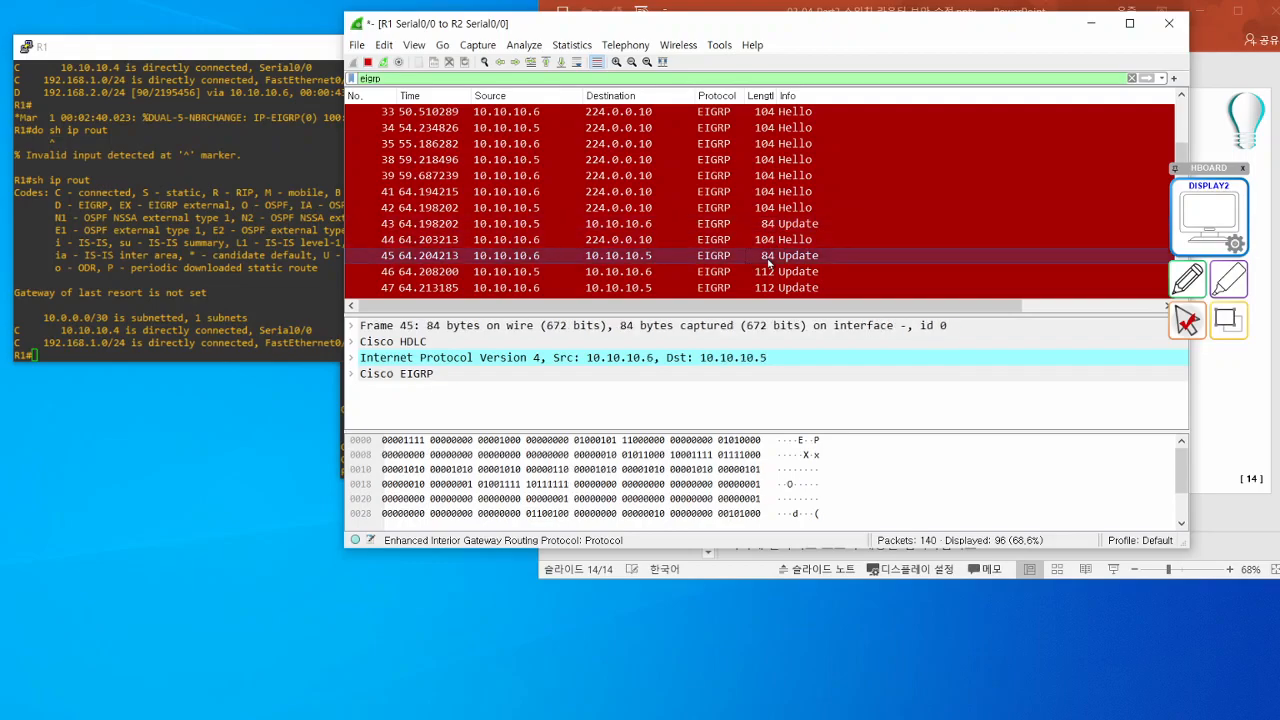
pyautogui.scroll(-2, 815, 263)
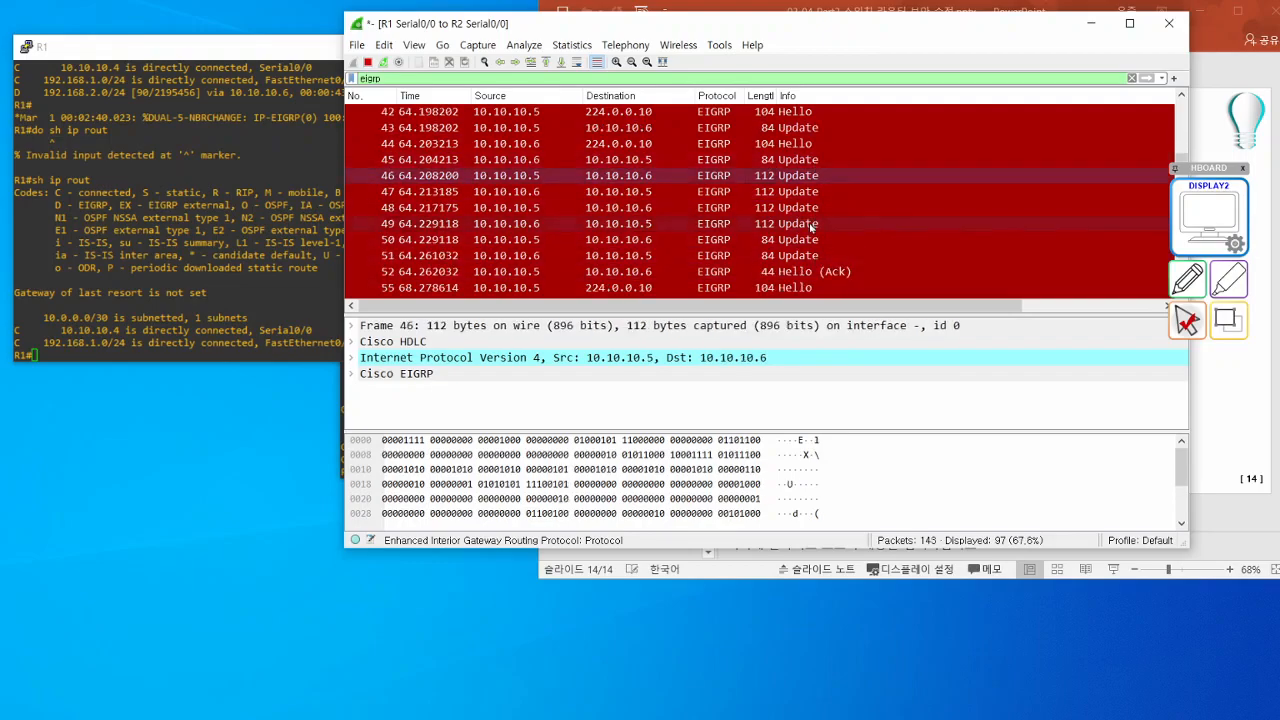
pyautogui.click(800, 272)
pyautogui.click(801, 255)
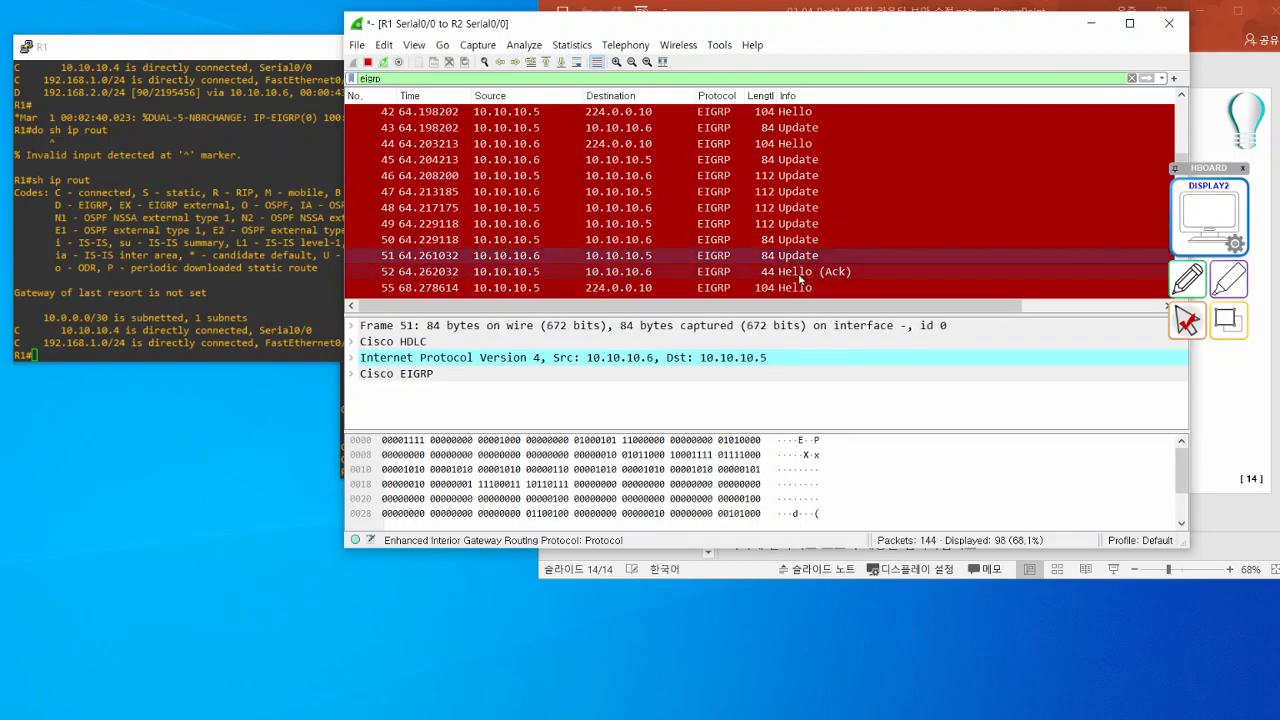
pyautogui.click(801, 269)
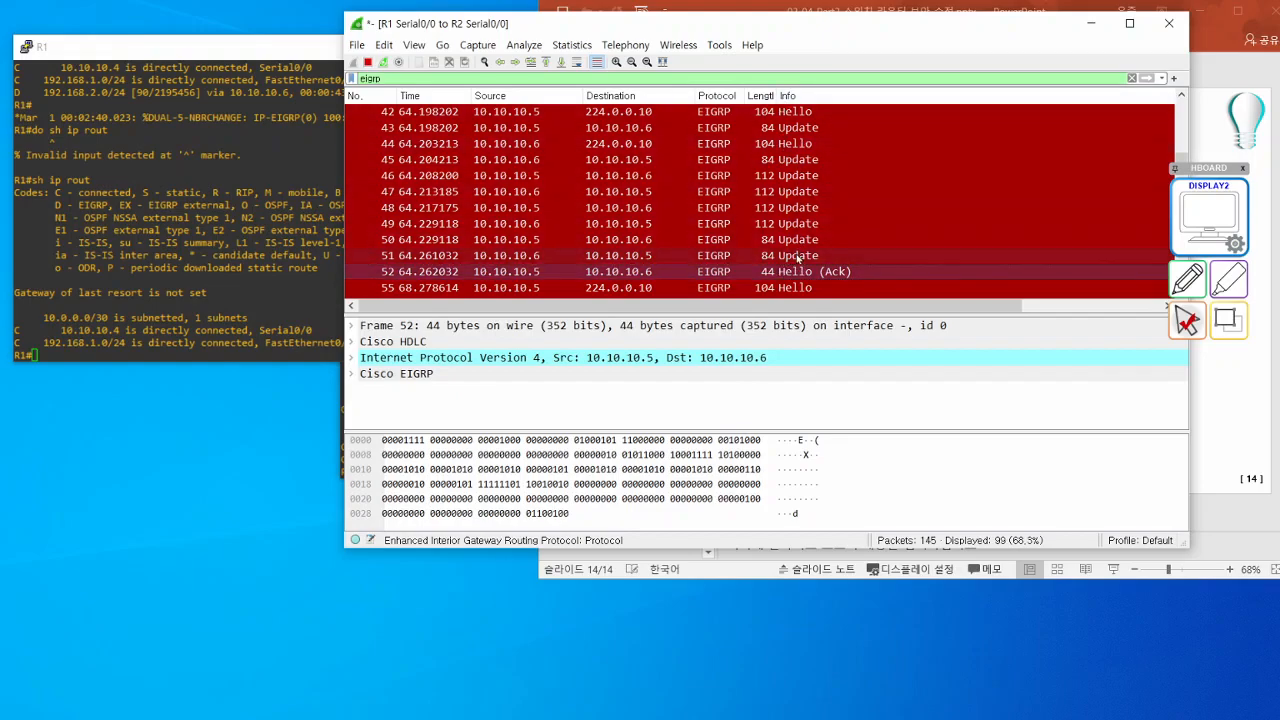
# - Open Update packet 49 in its own window and inspect the Authentication MD5 fields and digest within its Cisco EIGRP details
pyautogui.doubleClick(789, 233)
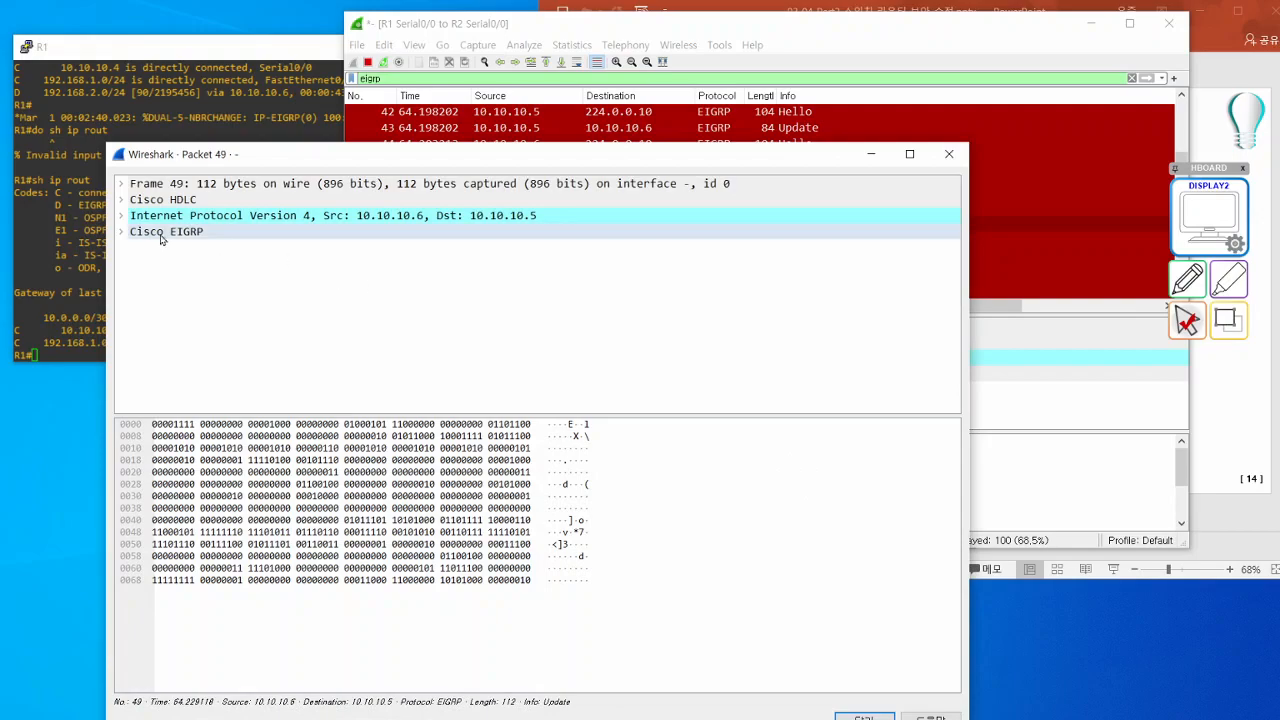
pyautogui.click(121, 232)
pyautogui.scroll(-1, 285, 345)
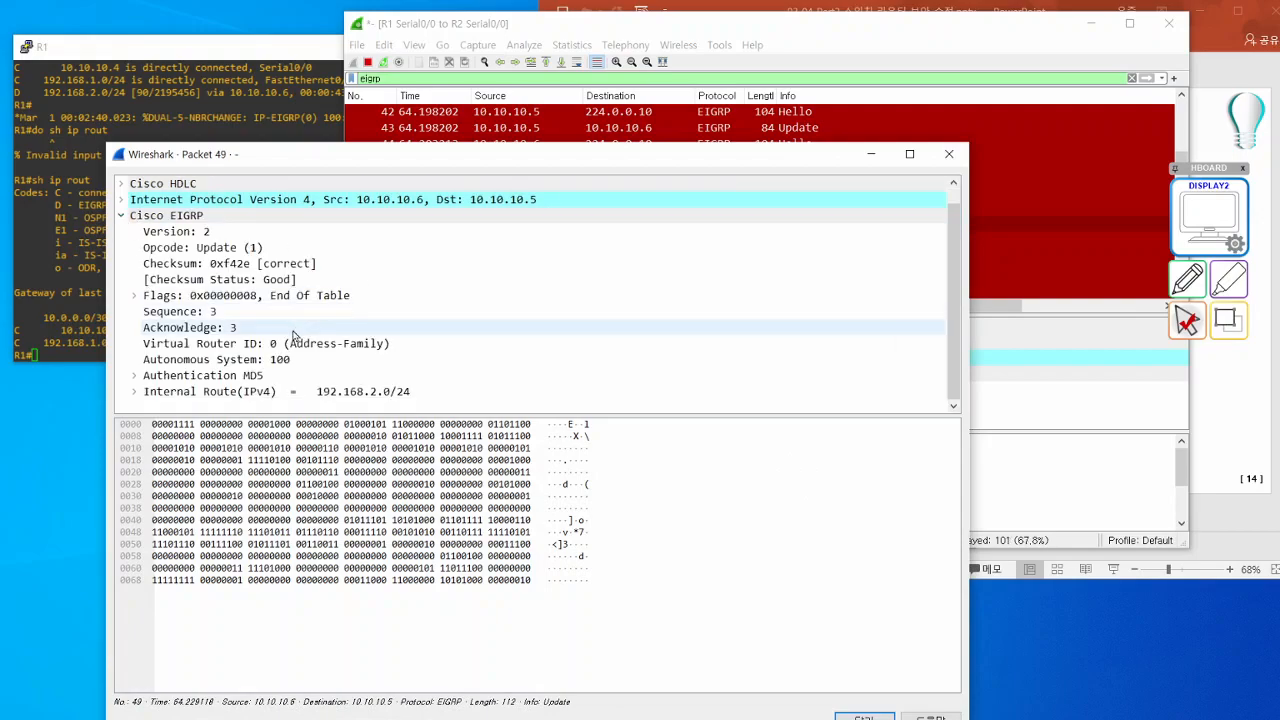
pyautogui.click(135, 375)
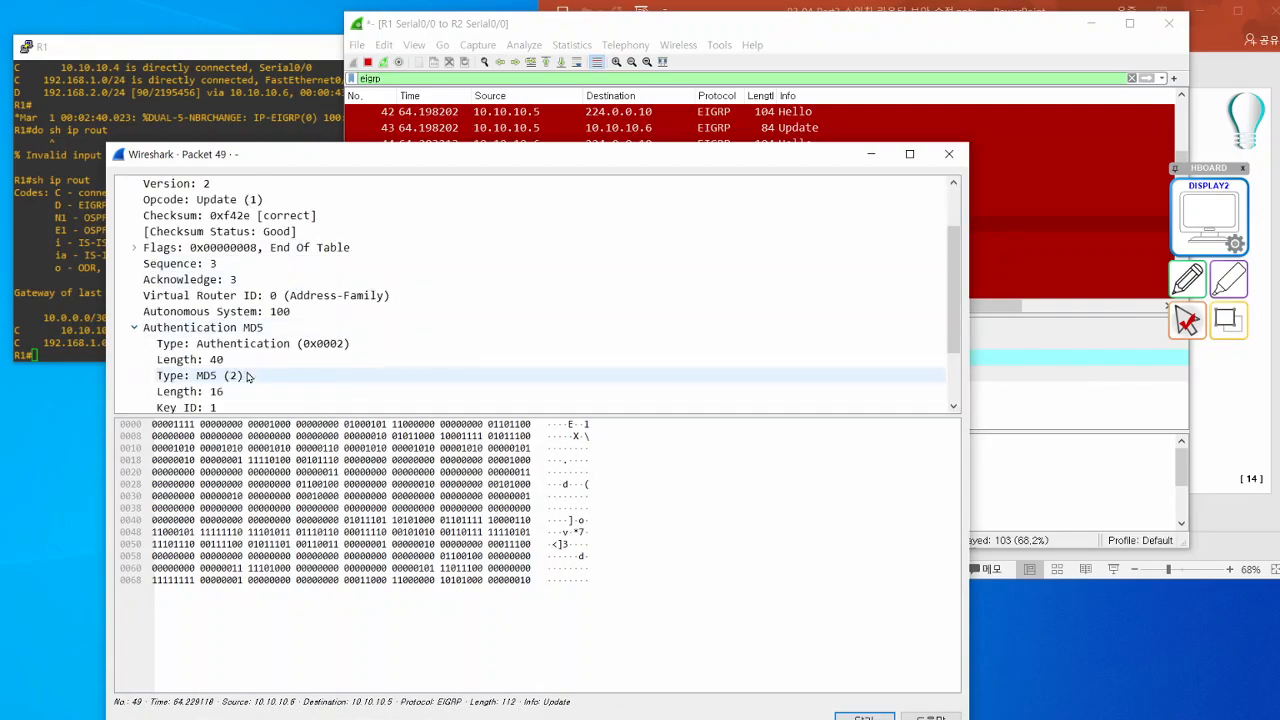
pyautogui.click(220, 247)
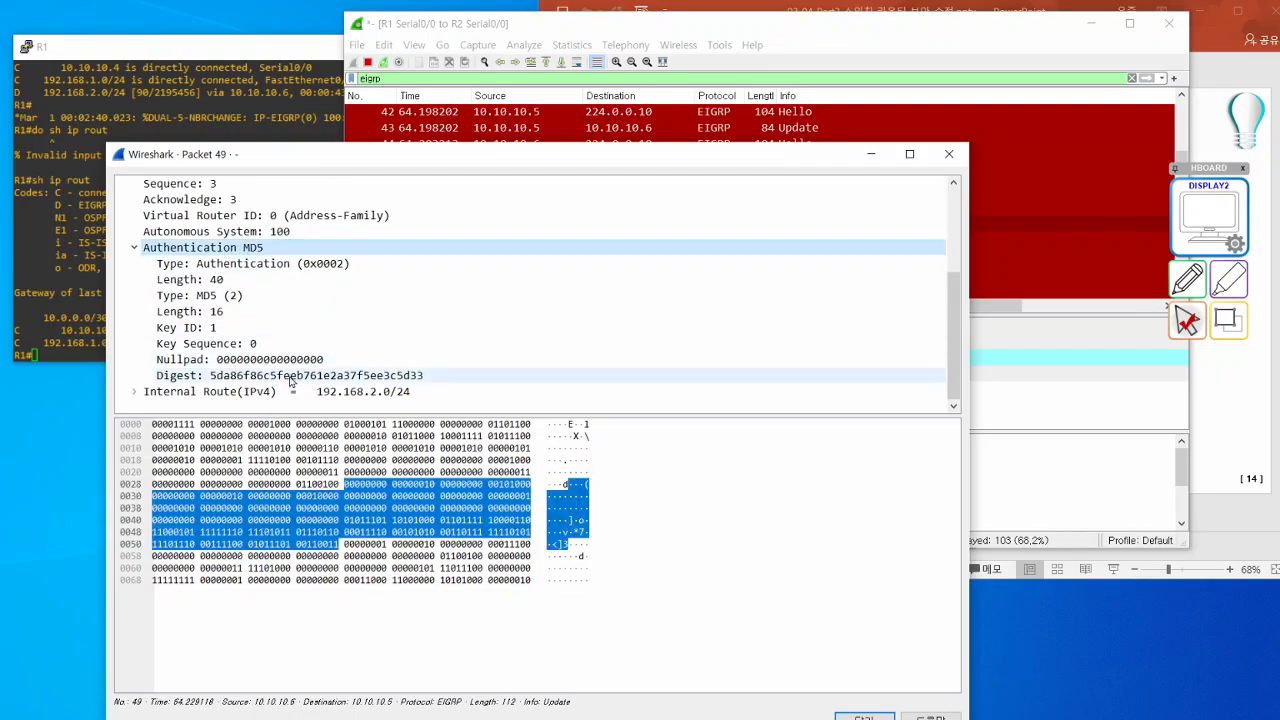
pyautogui.click(281, 378)
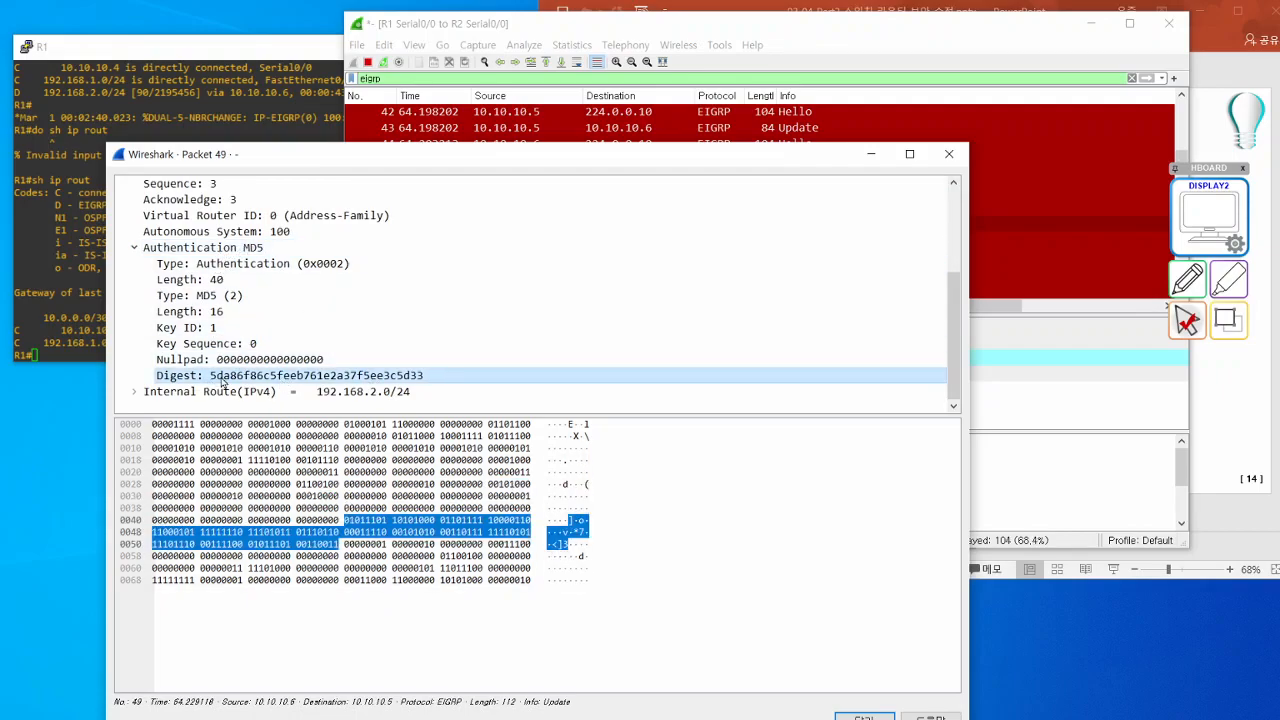
# - Inspect the Internal Route (IPv4) details for 192.168.2.0/24 in packet 49, and close the packet window
pyautogui.click(134, 391)
pyautogui.scroll(-2, 280, 395)
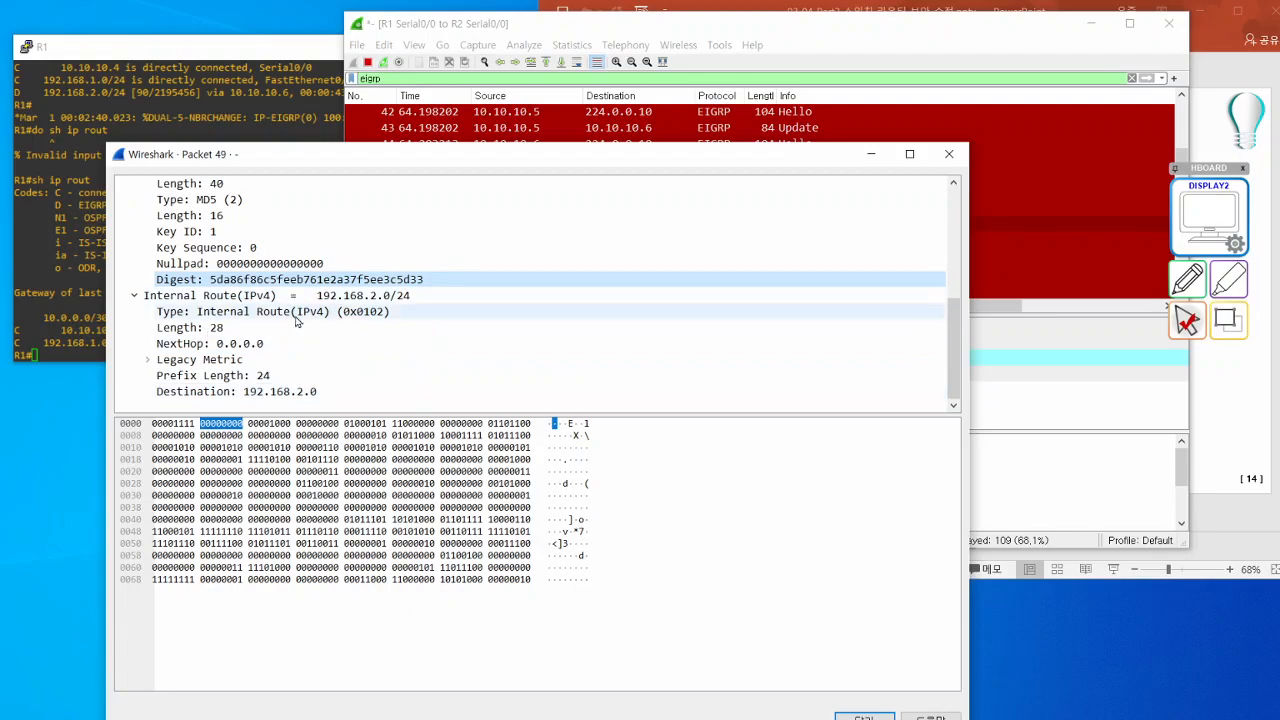
pyautogui.click(948, 153)
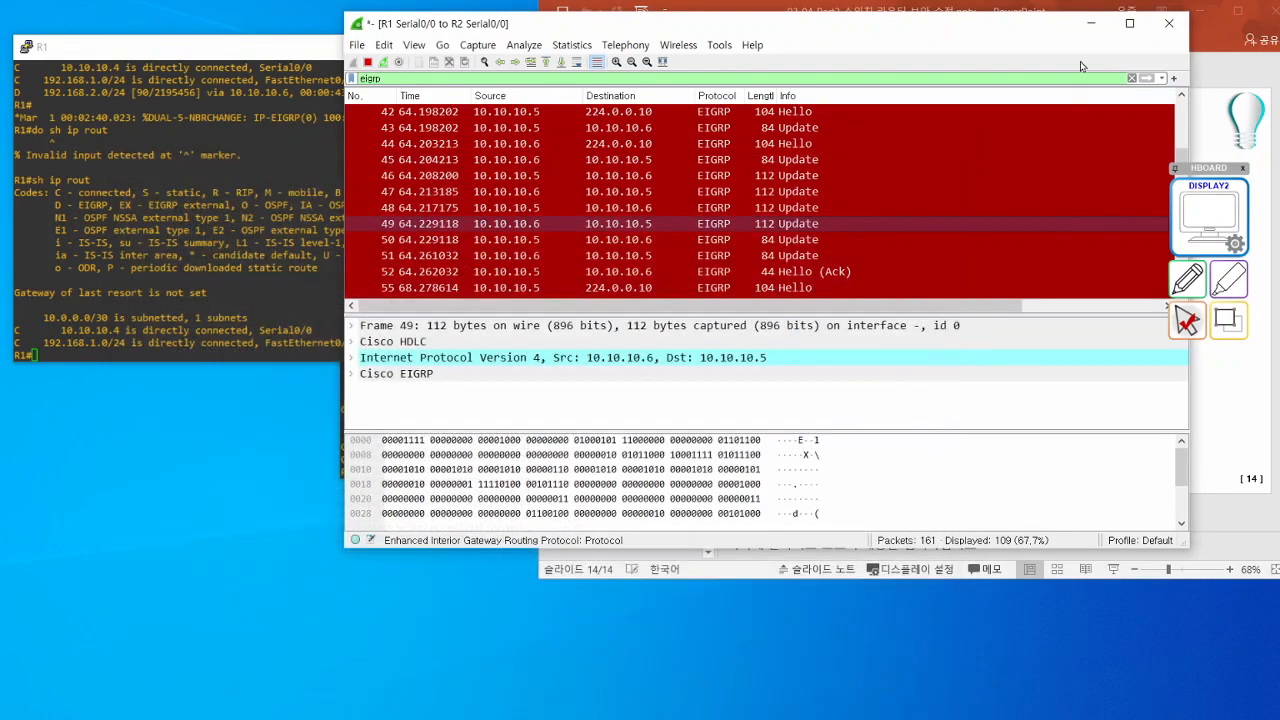
# - Move the Wireshark capture window clear of the presentation and switch to the PowerPoint slide on EIGRP authentication
pyautogui.moveTo(930, 35); pyautogui.dragTo(760, 145)
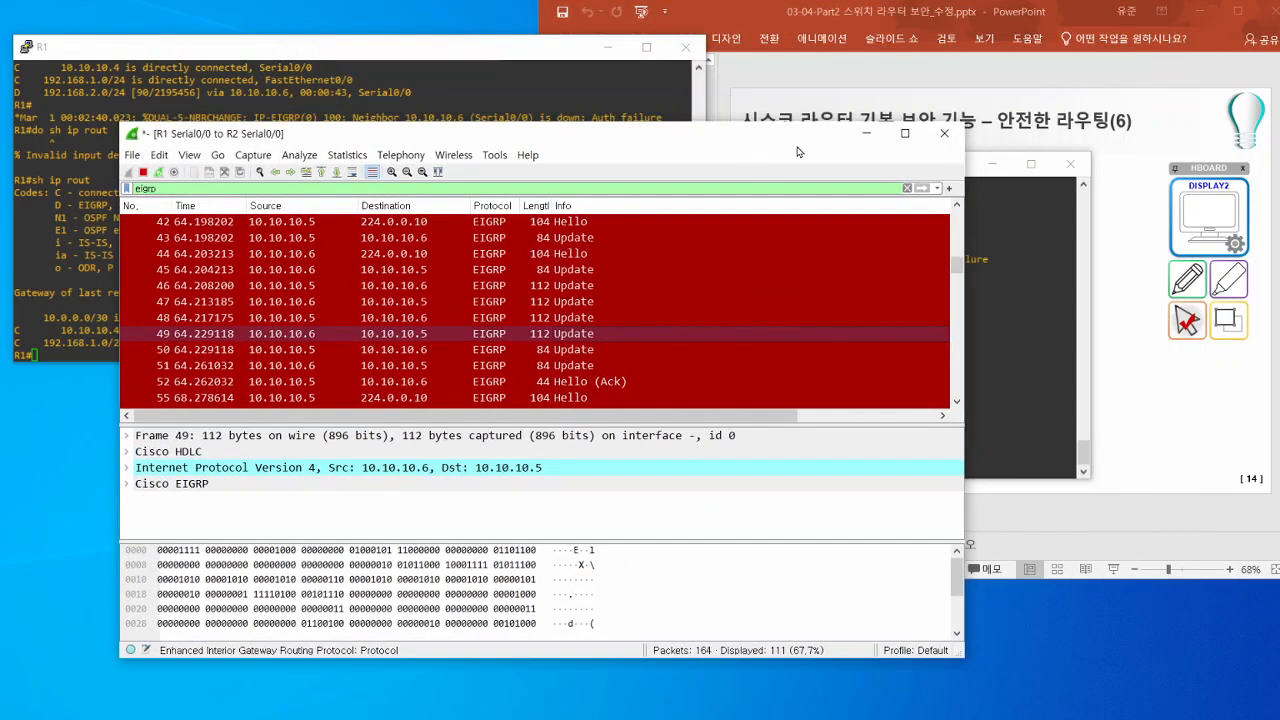
pyautogui.click(769, 16)
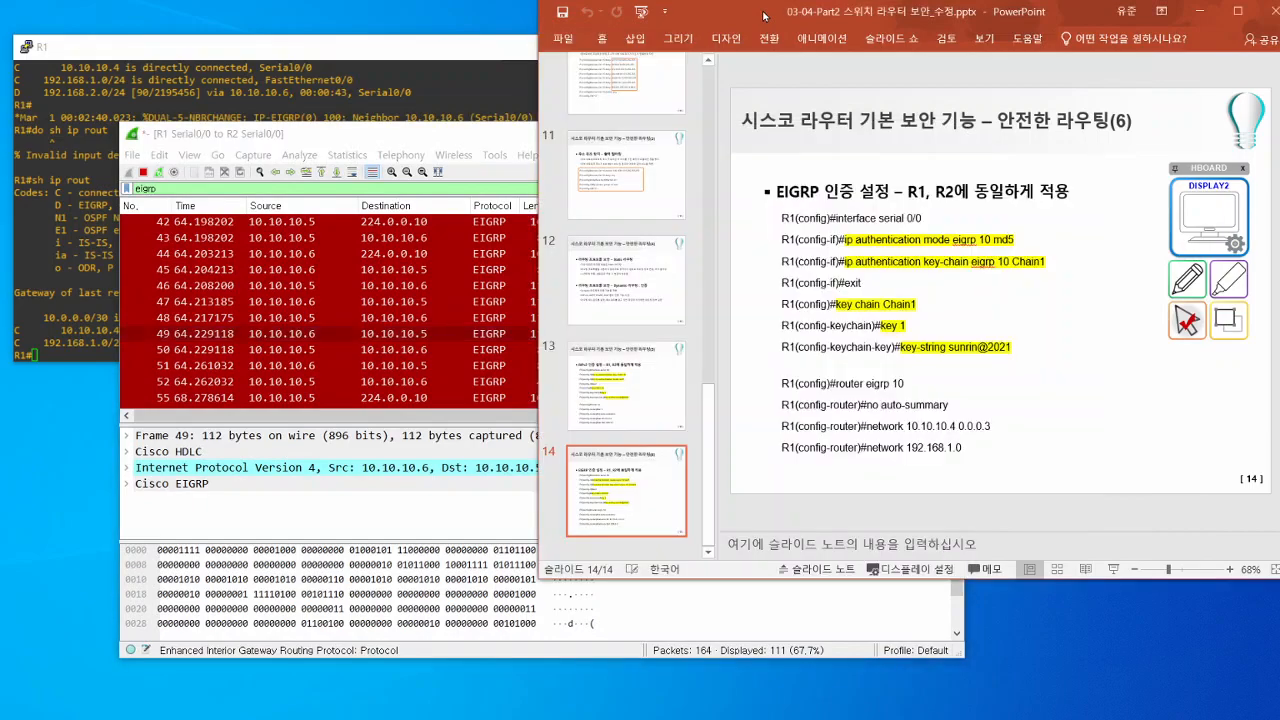